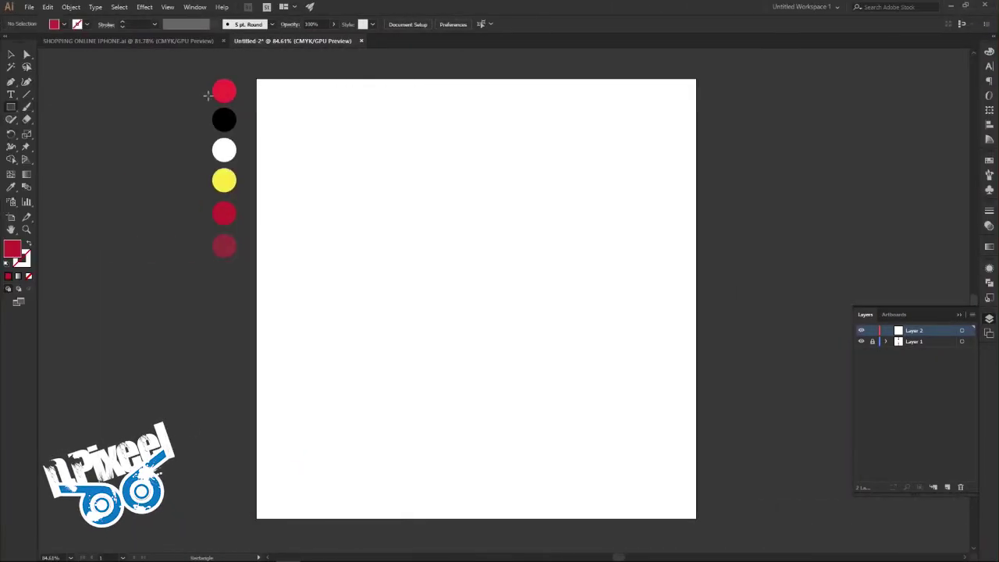
Step: Draw a 1000 × 1000 px red rectangle covering the whole artboard, then deselect it
drag(255, 77, 692, 518)
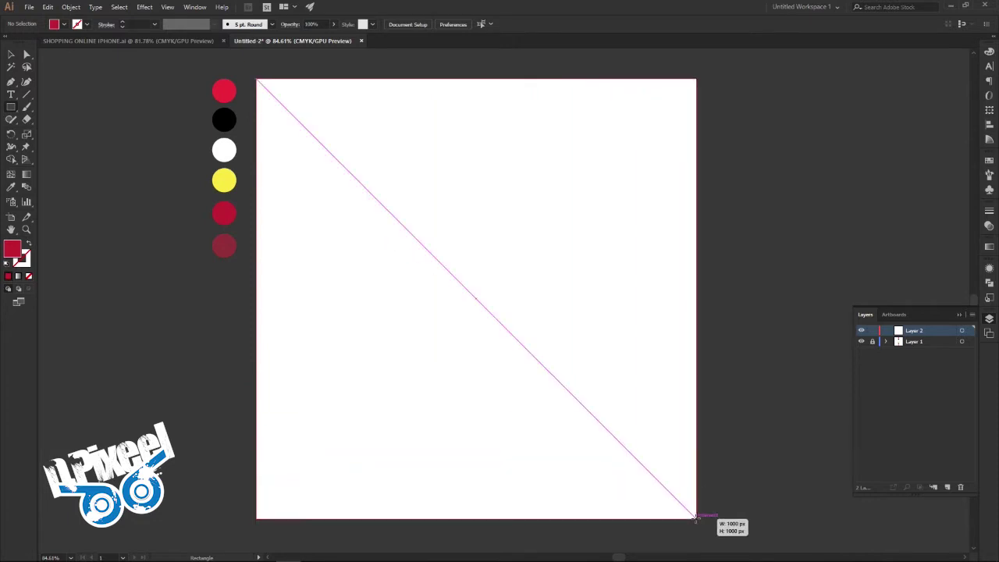
drag(692, 519, 695, 518)
click(26, 67)
click(96, 107)
click(12, 56)
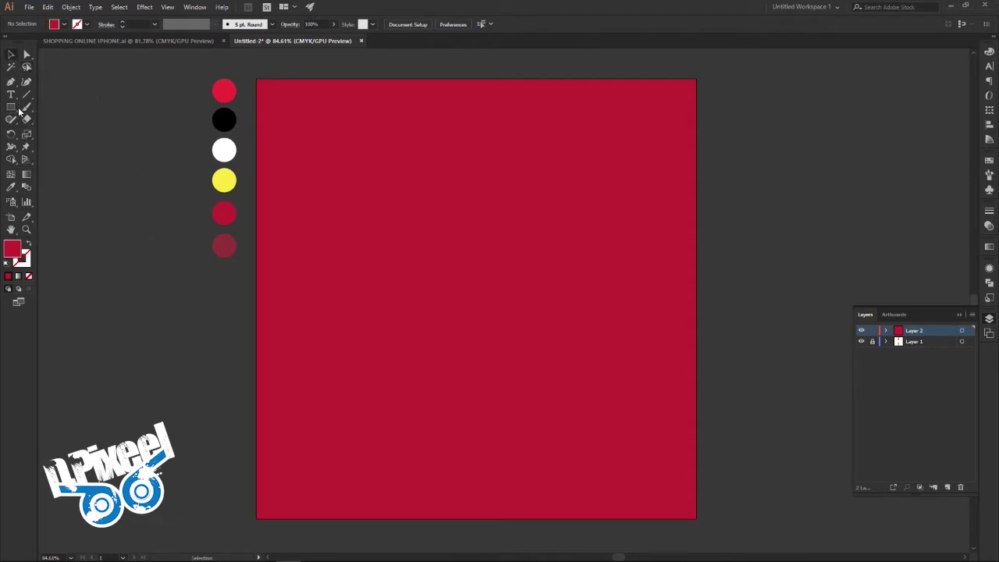
Step: Sample the faded red at 50% opacity from the swatch circle with the Eyedropper
click(16, 186)
click(227, 250)
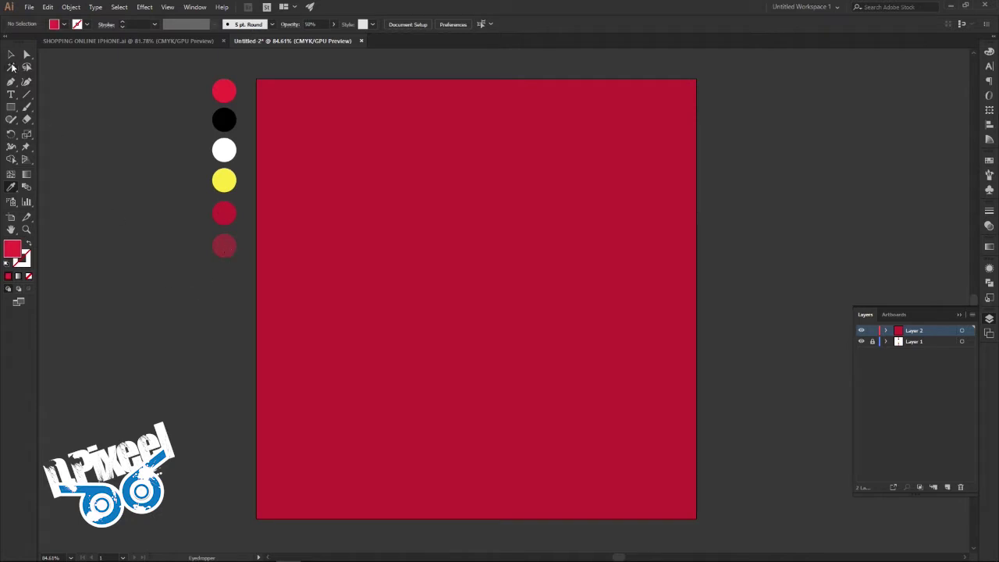
click(10, 109)
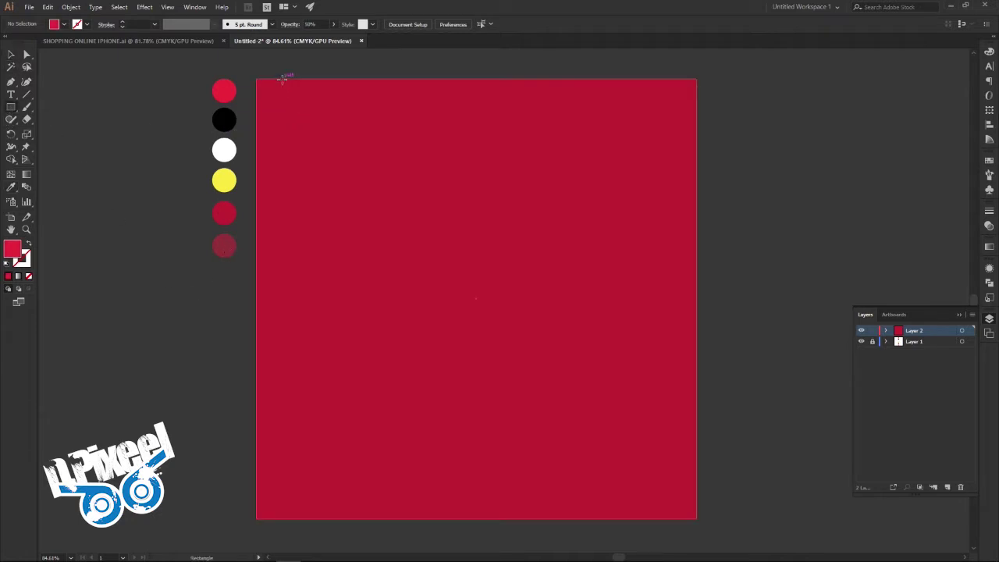
Step: Draw a narrow full-height lighter red strip near the artboard's left edge
drag(281, 82, 297, 518)
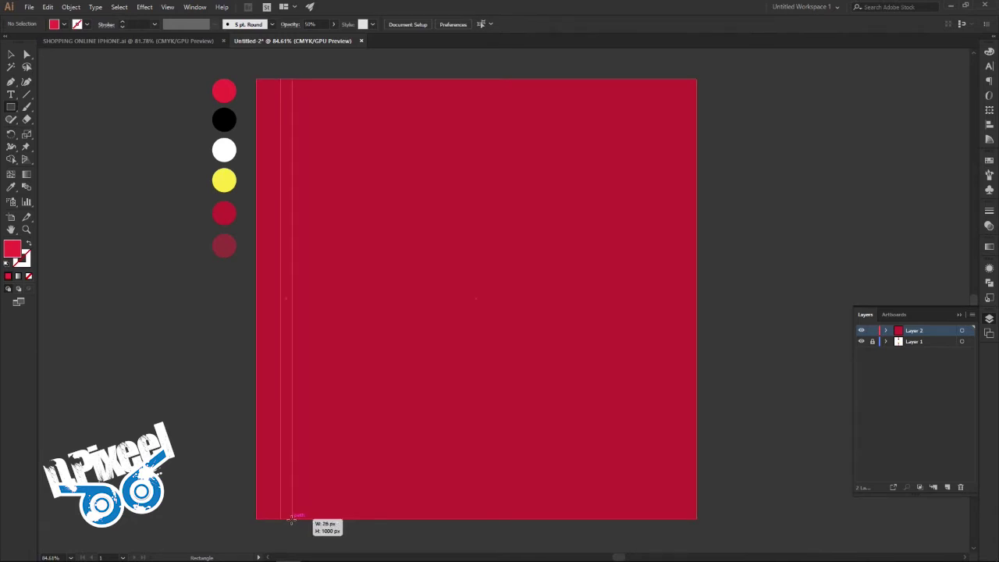
drag(297, 519, 292, 519)
key(v)
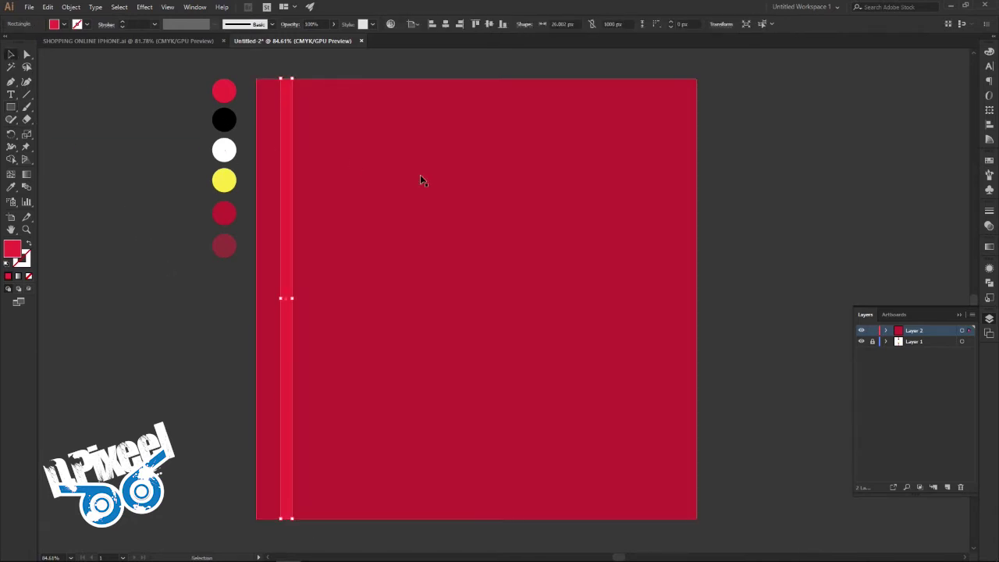
Step: Copy and paste the strip in front, nudging the copy right as a second stripe
click(48, 7)
click(61, 56)
click(48, 7)
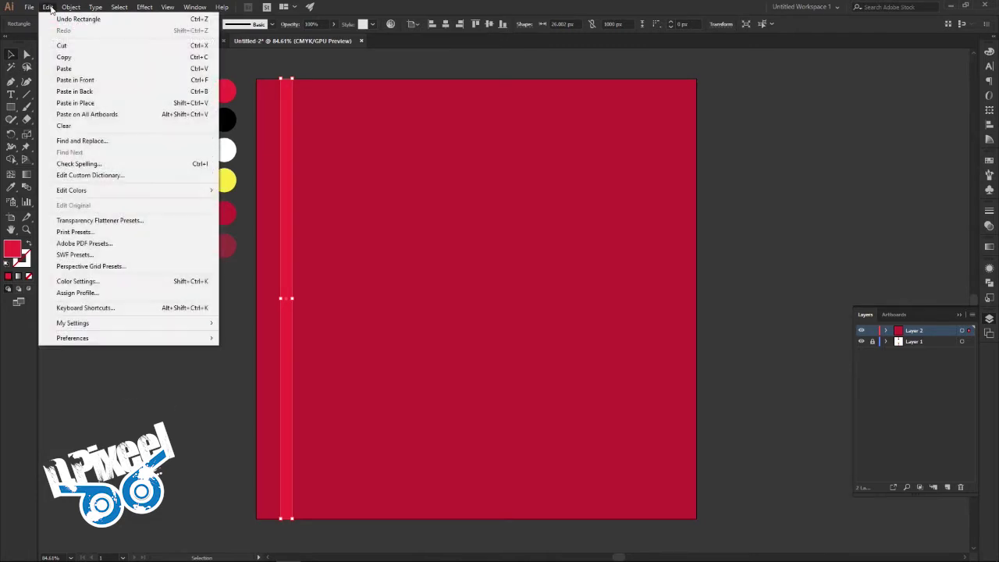
click(76, 79)
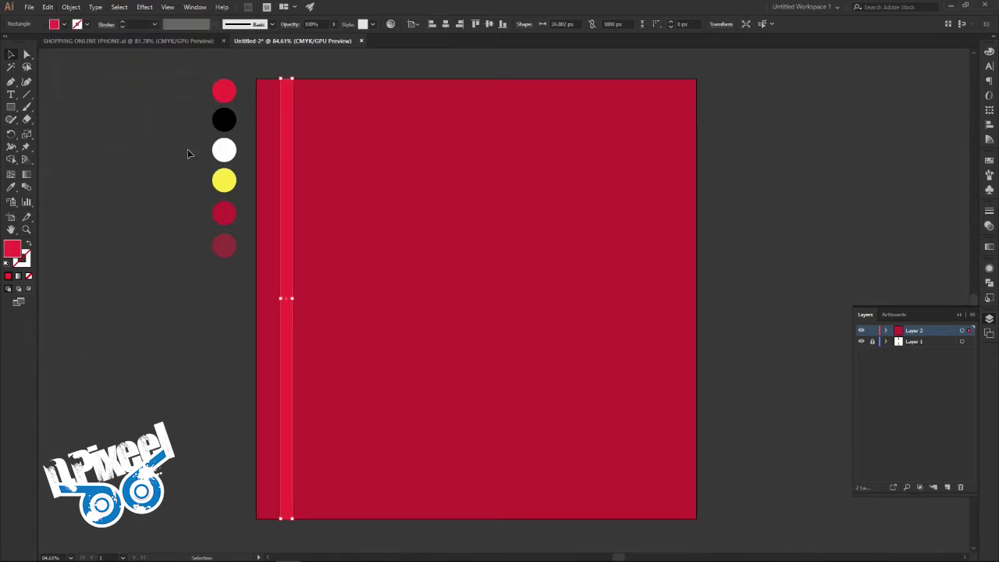
key(shift+Right)
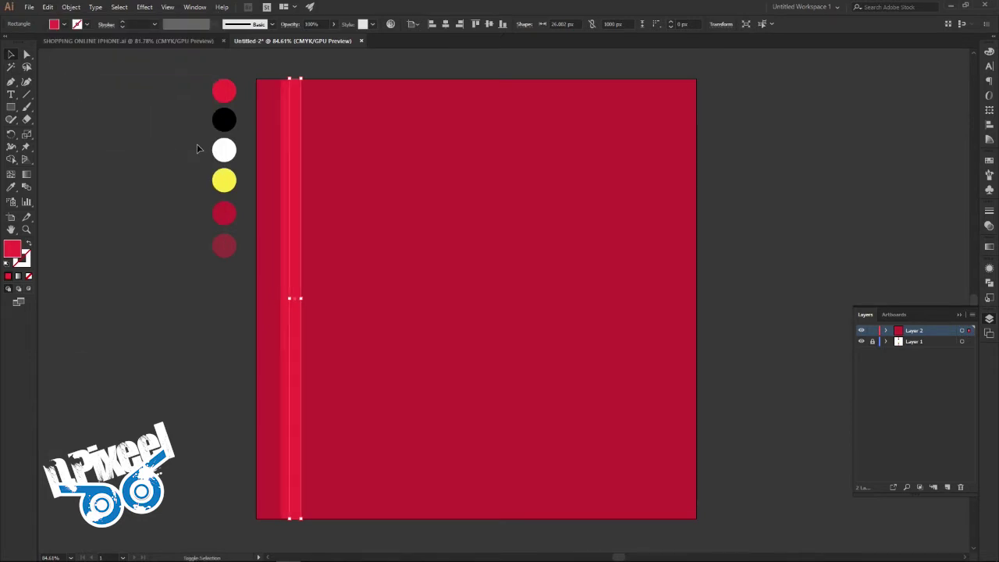
key(shift+Right)
key(shift+Right)
key(shift+Right)
key(shift+Right)
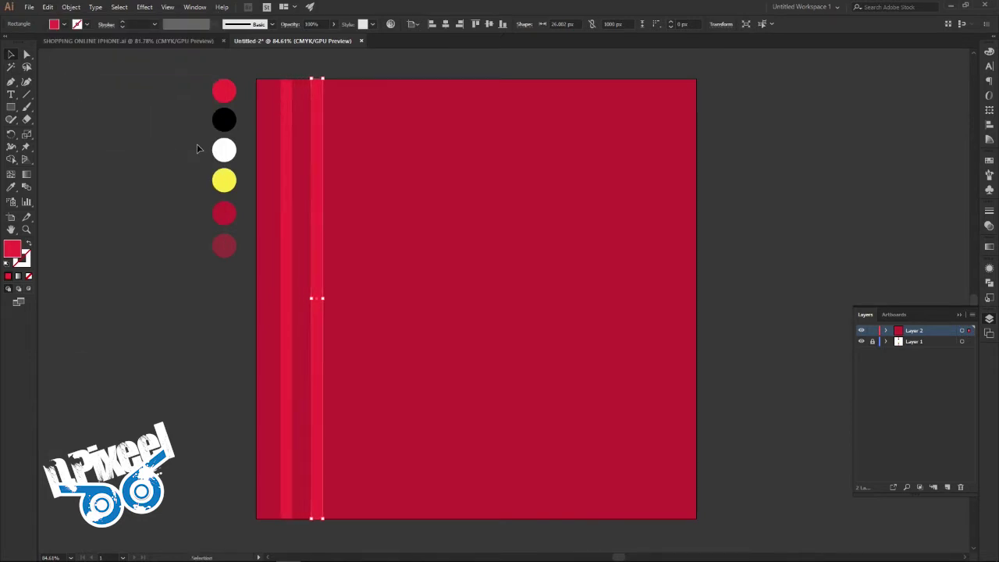
key(shift+Left)
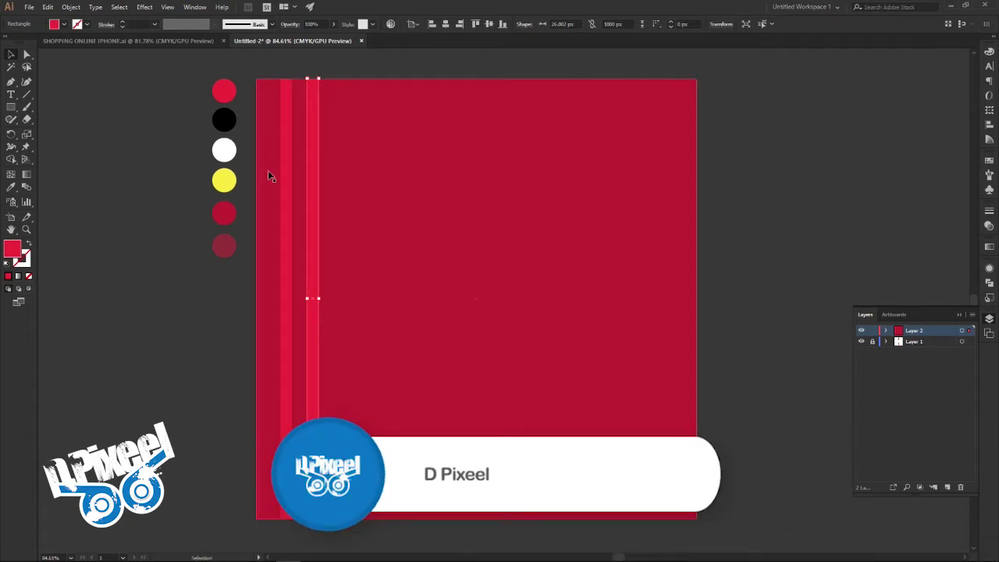
shift+click(287, 190)
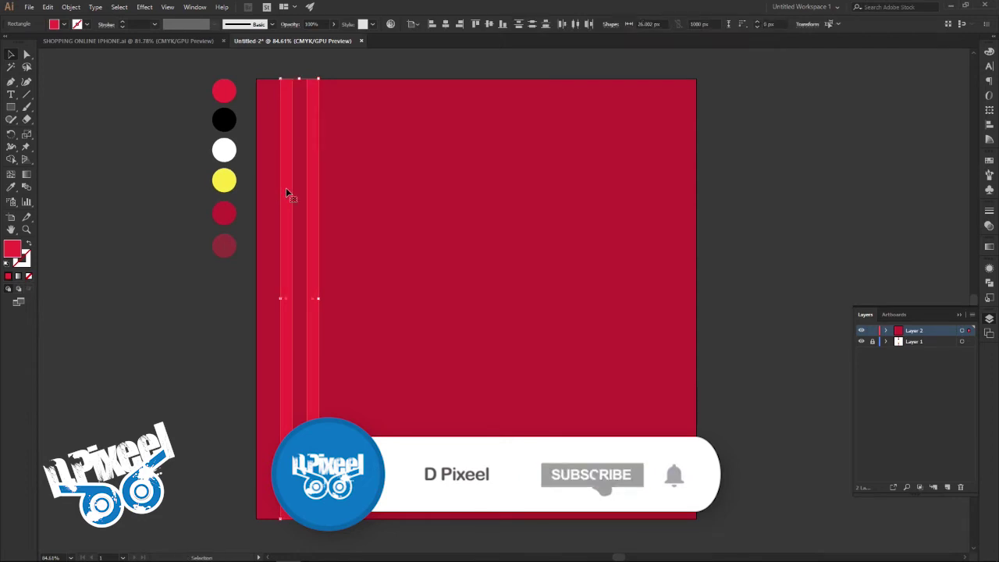
click(142, 204)
click(310, 235)
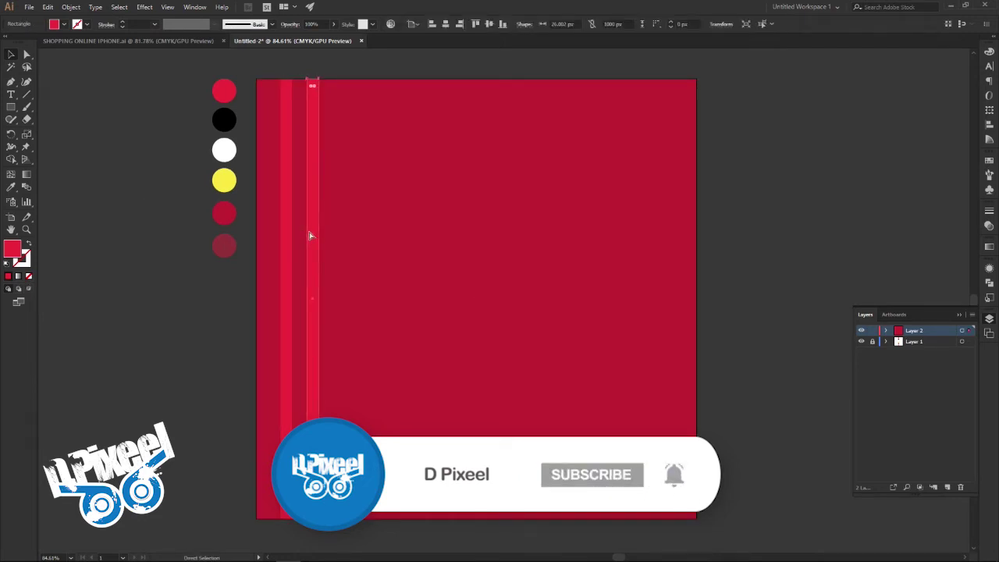
Step: Duplicate the strip repeatedly with Alt+arrow nudges across the artboard width, then marquee-select everything
key(ctrl+c)
key(ctrl+f)
key(shift+Right)
key(shift+Right)
key(shift+Right)
key(shift+Right)
key(shift+Right)
key(Left)
key(Left)
key(Left)
key(Left)
key(alt+Right)
key(shift+Right)
key(shift+Right)
key(shift+Right)
key(shift+Right)
key(alt+Right)
key(shift+Right)
key(shift+Right)
key(shift+Right)
key(shift+Right)
key(shift+Right)
key(alt+Right)
key(shift+Right)
key(shift+Right)
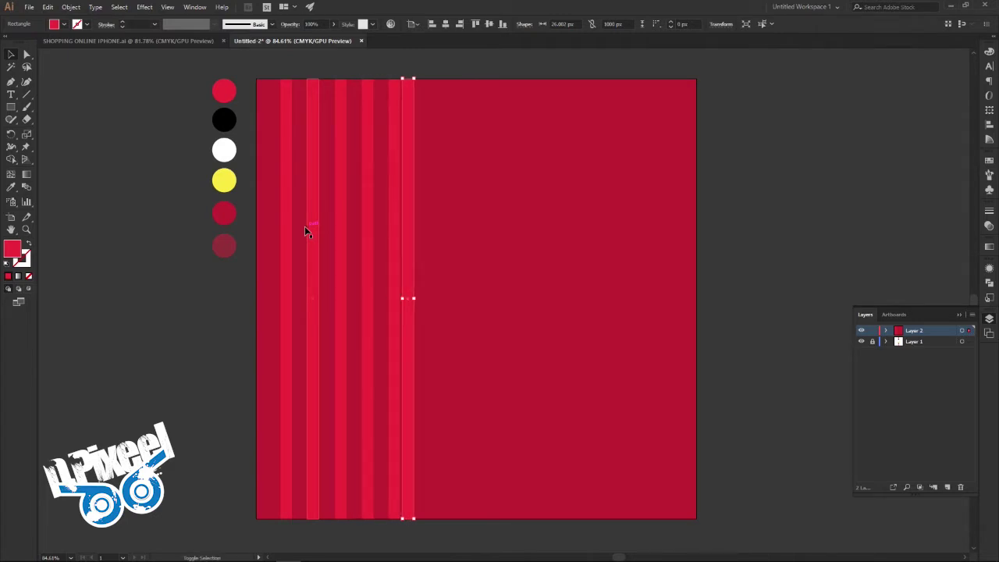
key(shift+Right)
key(shift+Right)
key(shift+Right)
key(alt+Right)
key(shift+Right)
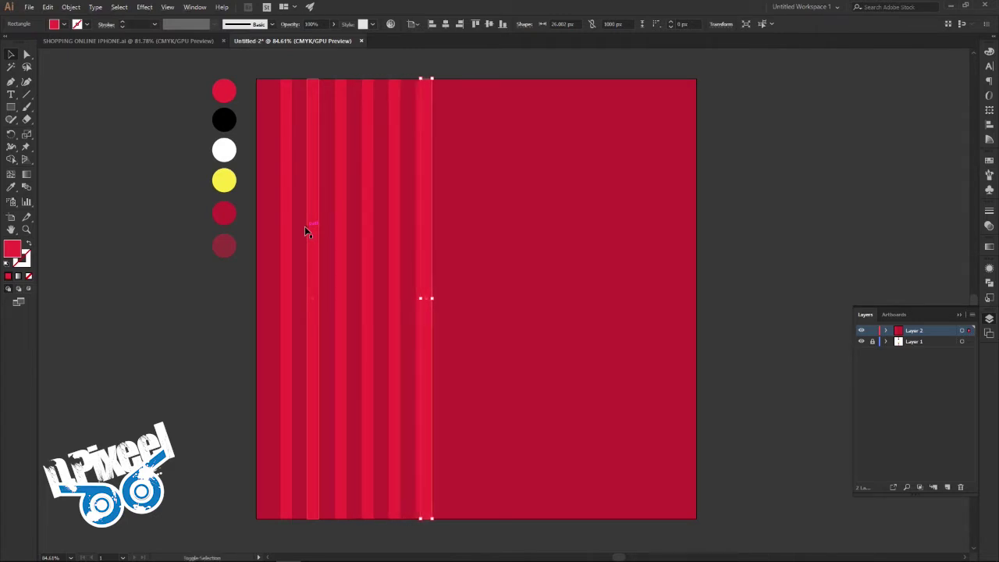
key(shift+Right)
key(shift+Right)
key(shift+Right)
key(alt+Right)
key(shift+Right)
key(shift+Right)
key(shift+Right)
key(shift+Right)
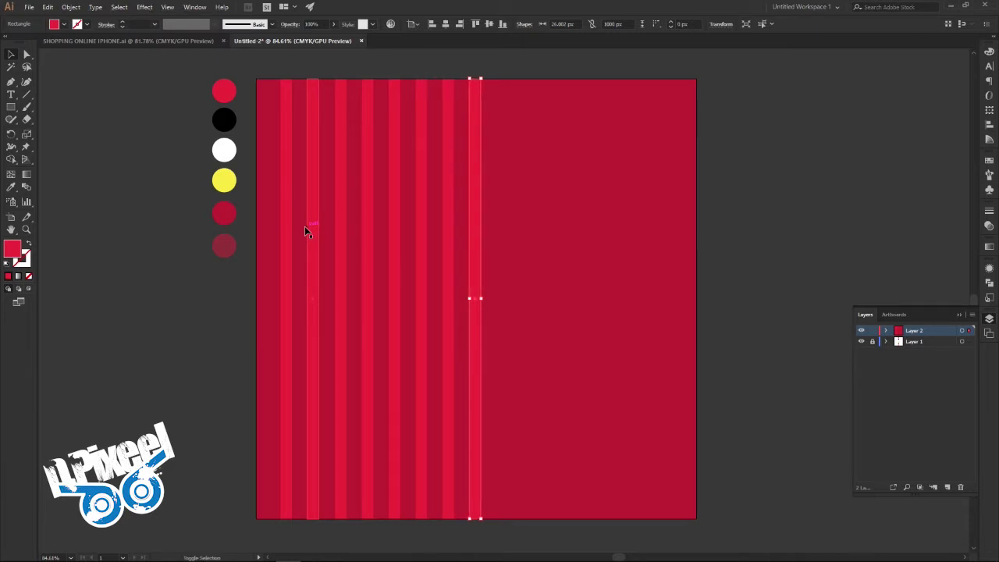
key(alt+Right)
key(shift+Right)
key(shift+Right)
key(shift+Right)
key(shift+Right)
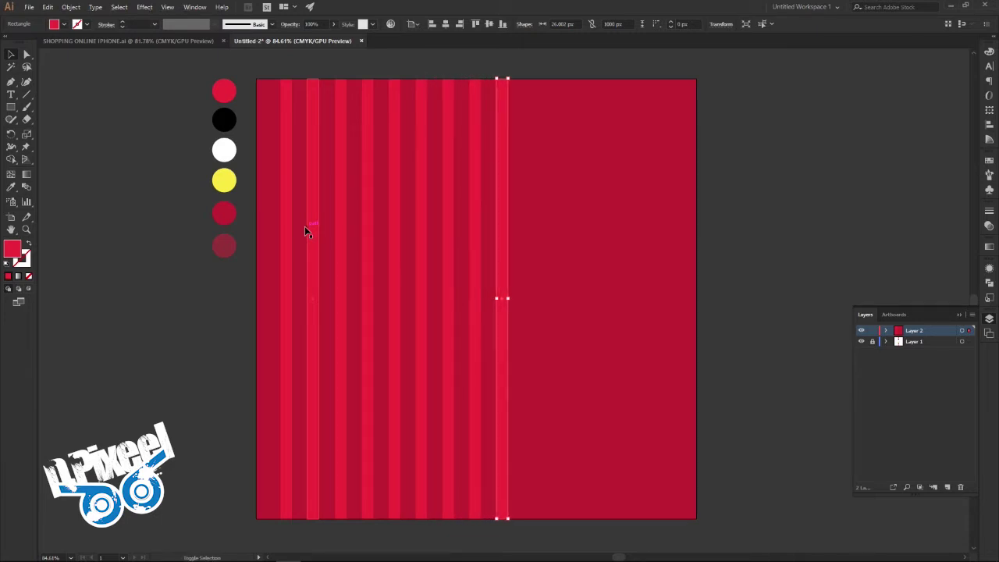
key(alt+Right)
key(shift+Right)
key(shift+Right)
key(shift+Right)
key(shift+Right)
key(alt+Right)
key(shift+Right)
key(shift+Right)
key(shift+Right)
key(shift+Right)
key(alt+Right)
key(shift+Right)
key(shift+Right)
key(shift+Right)
key(shift+Right)
key(alt+Right)
key(shift+Right)
key(shift+Right)
key(shift+Right)
key(shift+Right)
key(shift+Right)
key(shift+Right)
key(shift+Right)
key(shift+Right)
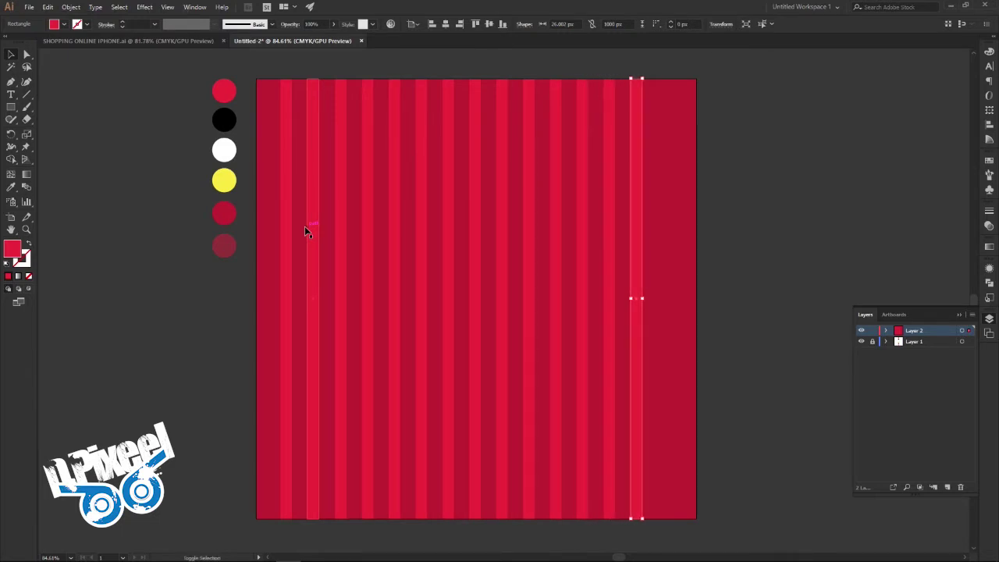
key(alt+Right)
key(shift+Right)
key(shift+Right)
key(shift+Right)
key(shift+Right)
key(shift+Right)
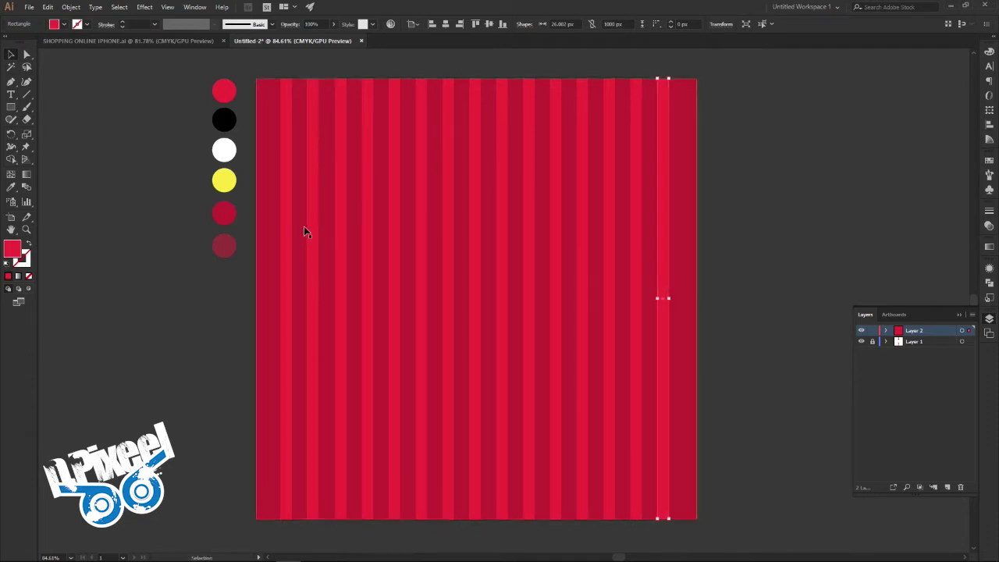
drag(749, 127, 273, 260)
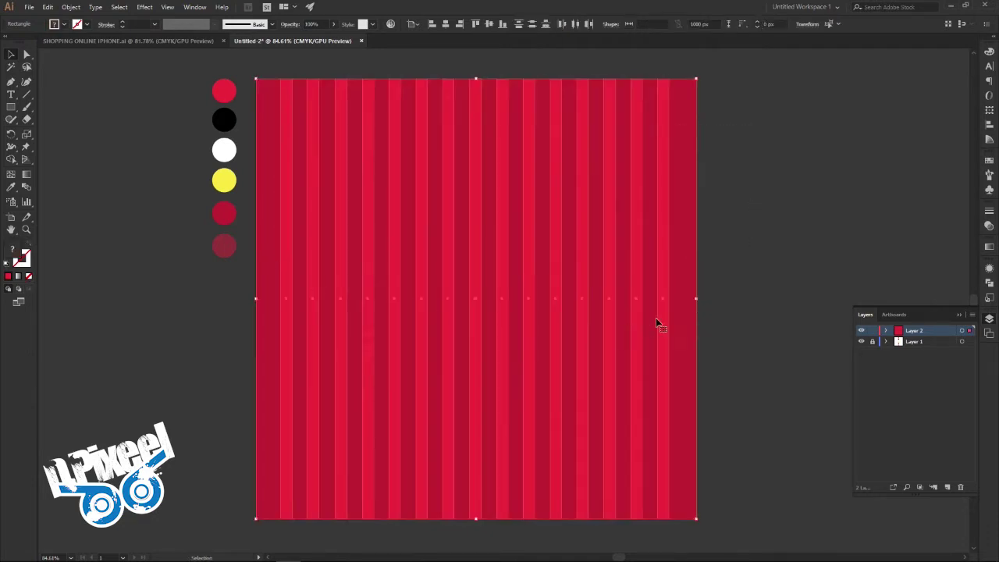
Step: Drop the background from the selection and lower the stripes' opacity in the Transparency panel
shift+click(680, 306)
right_click(663, 310)
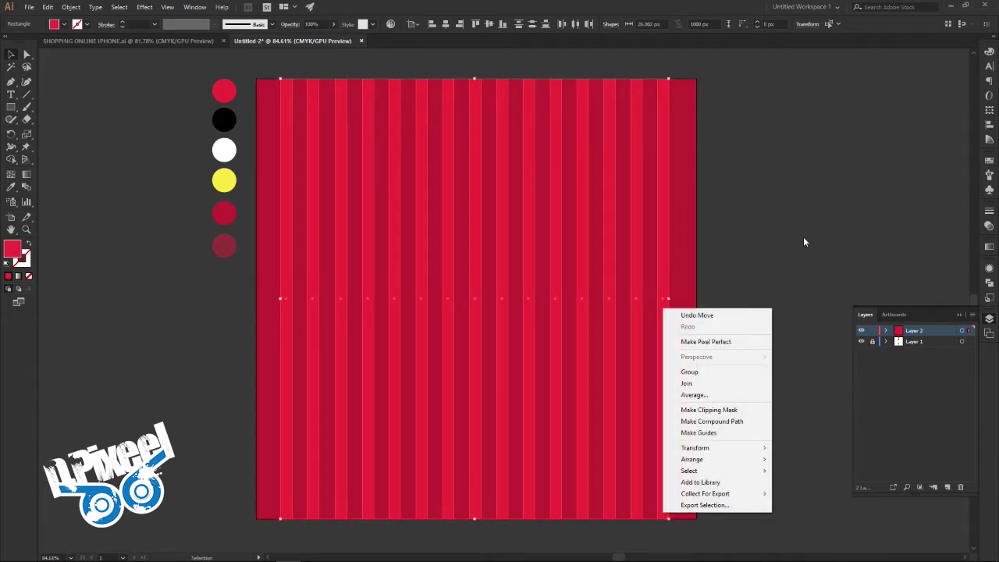
click(989, 211)
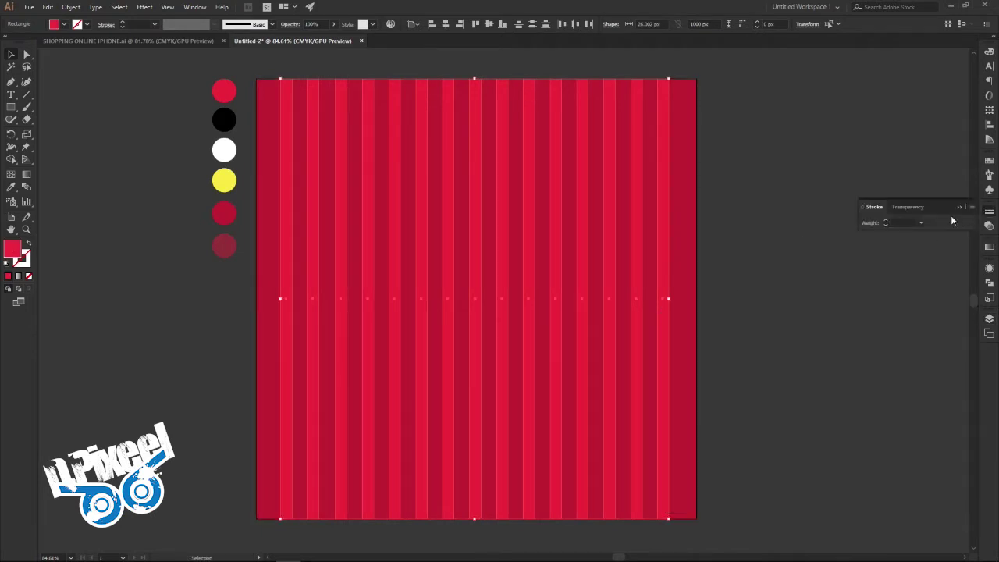
click(921, 211)
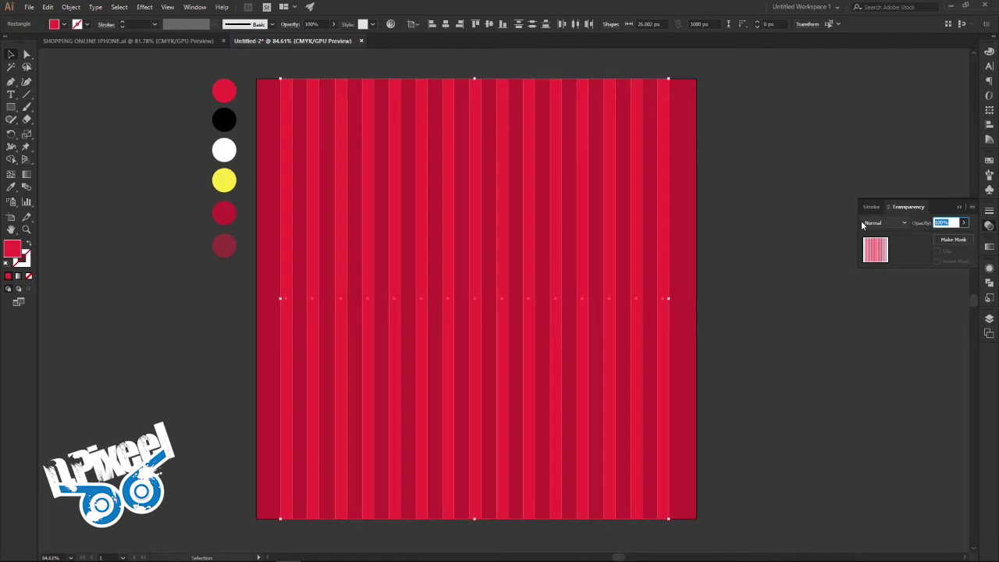
text(4)
key(Return)
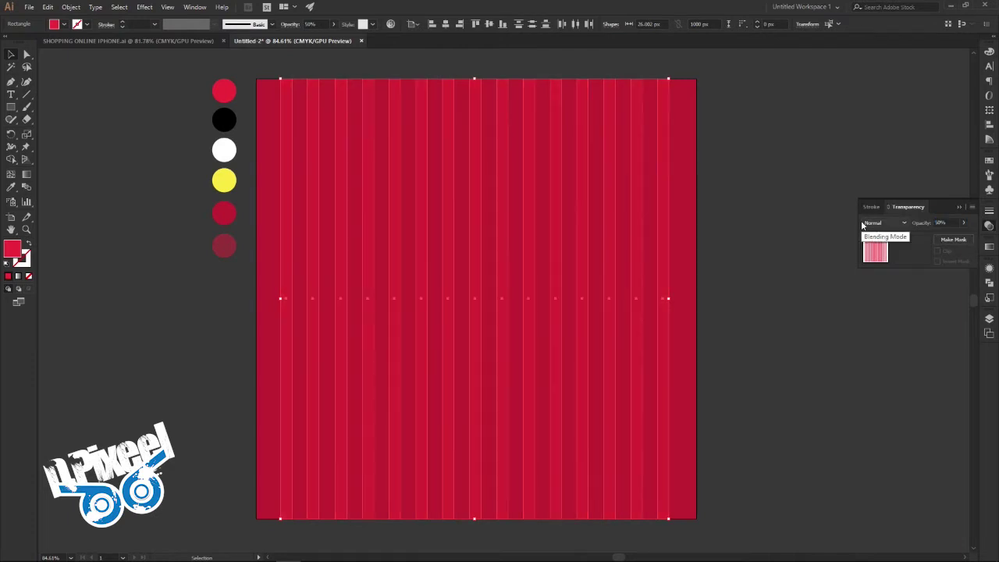
Step: Group the stripes, set the group to 50% opacity, and deselect
right_click(670, 261)
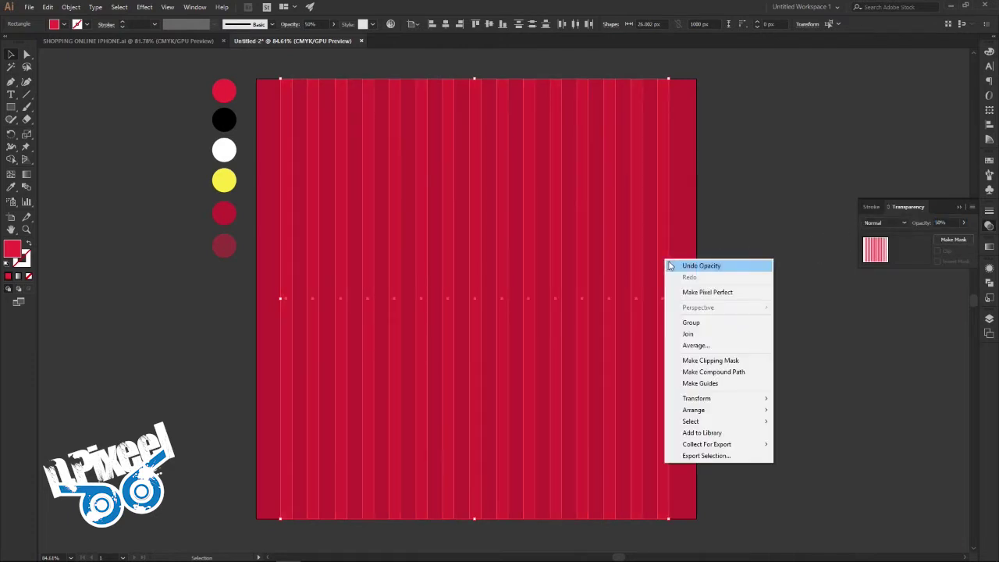
click(676, 319)
click(952, 222)
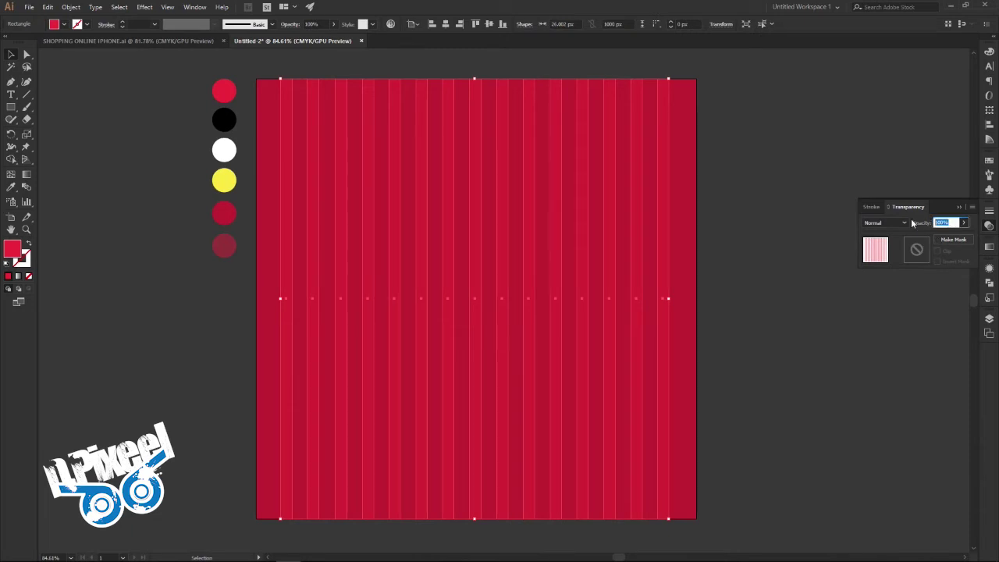
text(0)
key(Return)
click(793, 334)
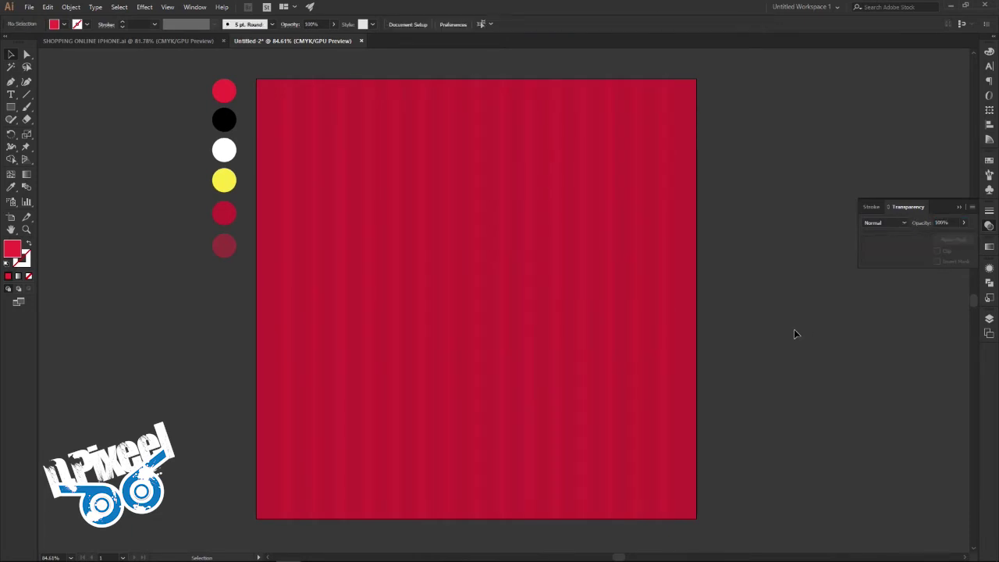
click(956, 207)
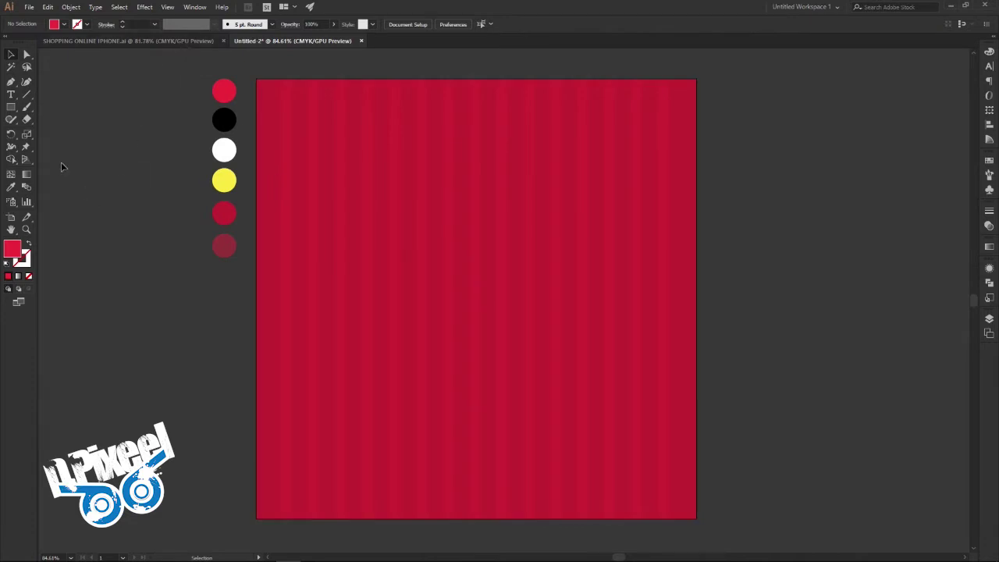
Step: Pick black fill, add Layer 3, and draw a tall black rectangle centred on the artboard
click(11, 186)
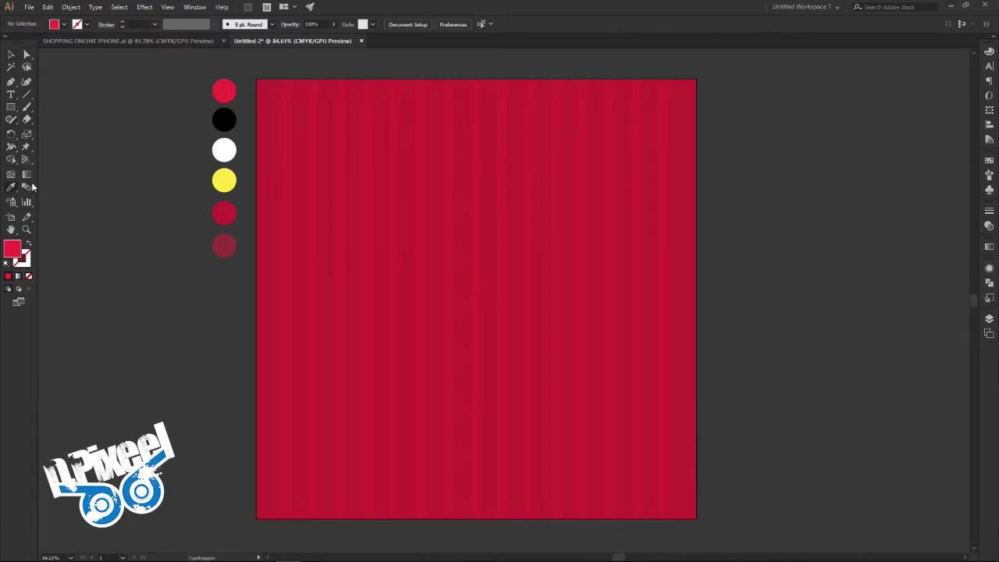
click(225, 121)
click(12, 108)
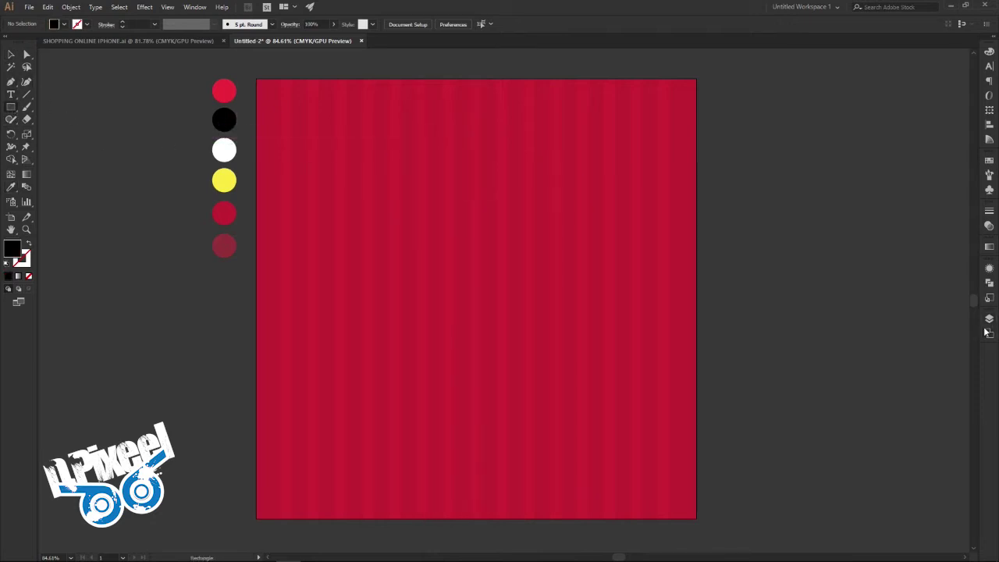
click(988, 320)
click(947, 487)
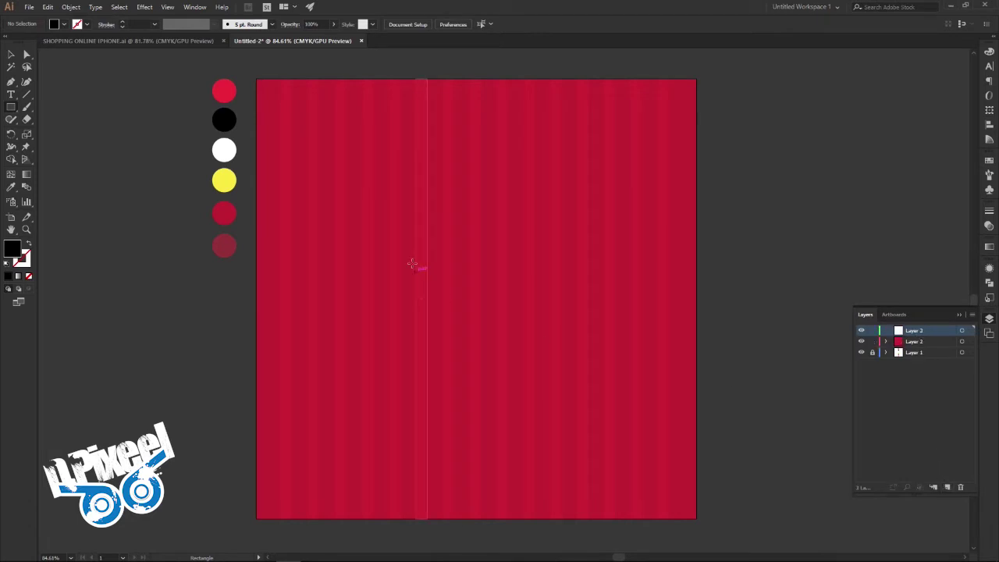
mouse_move(389, 129)
mouse_down()
mouse_move(544, 471)
mouse_move(570, 479)
mouse_move(562, 481)
mouse_up()
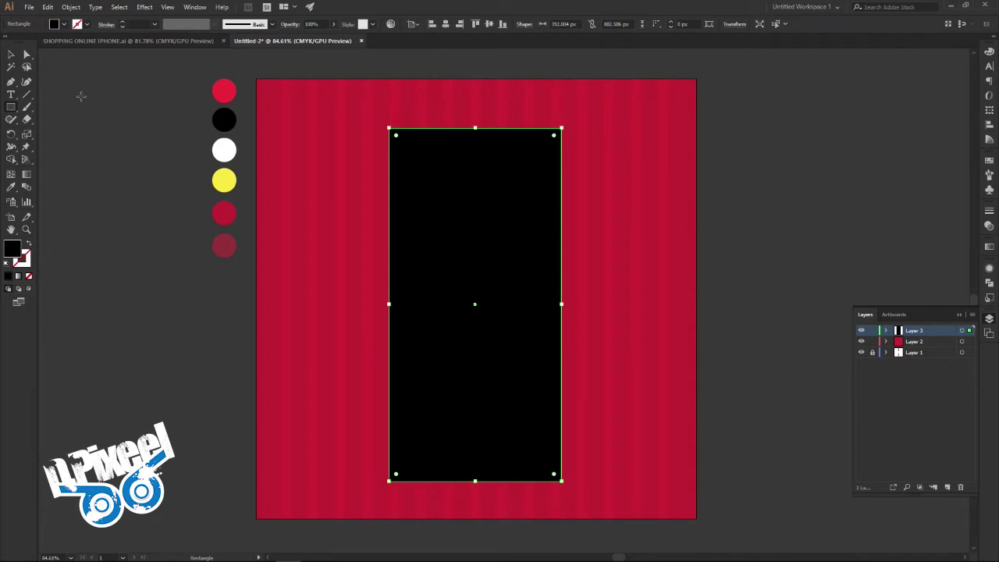
click(13, 55)
Step: Centre the black rectangle on the artboard and round its corners to about 27 px
drag(562, 304, 564, 305)
double_click(521, 346)
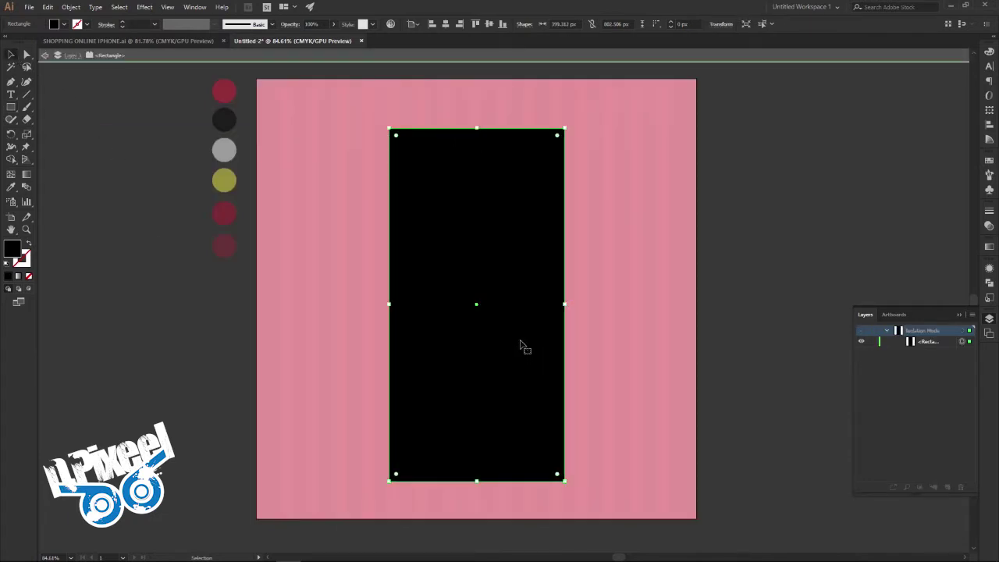
drag(522, 346, 518, 340)
double_click(779, 283)
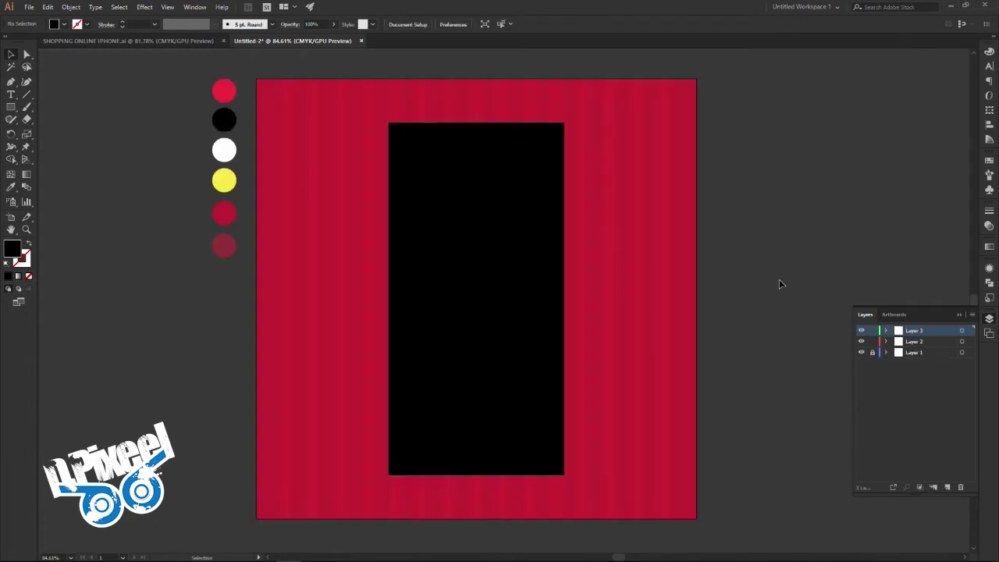
click(524, 259)
drag(553, 132, 553, 134)
click(747, 195)
click(492, 238)
Step: Copy and paste the rounded rectangle, aligning the copy exactly over the original
click(49, 7)
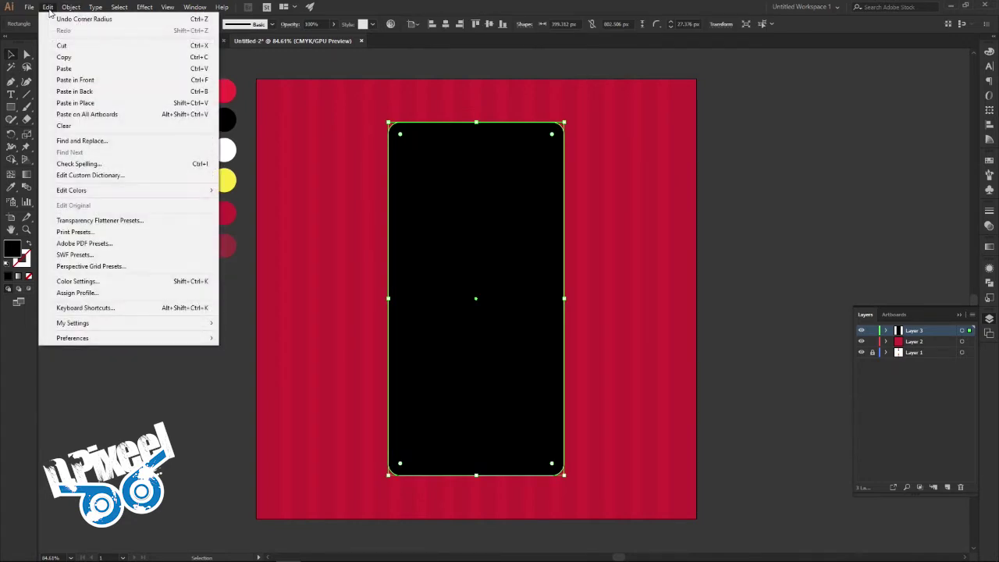
click(47, 8)
click(48, 7)
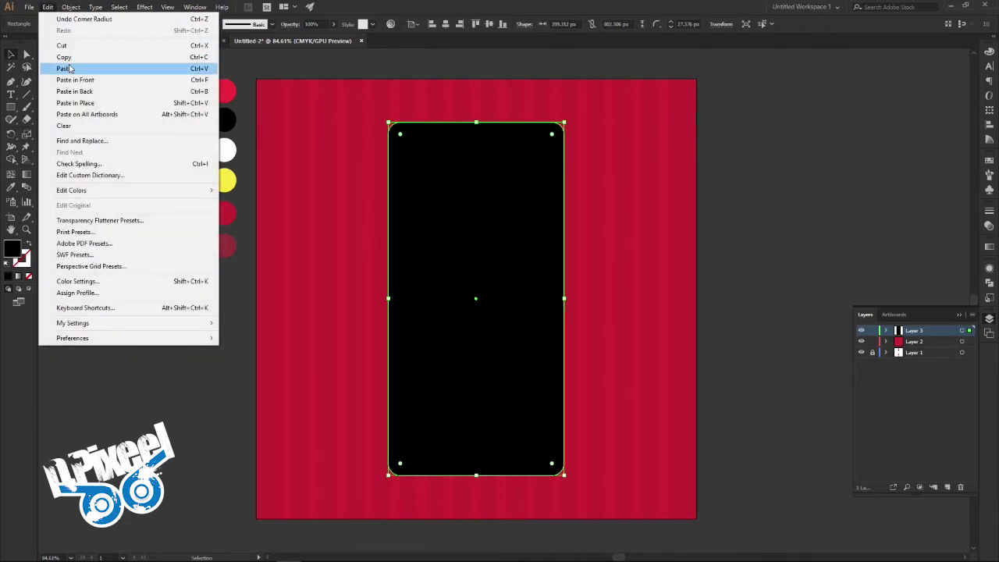
click(64, 68)
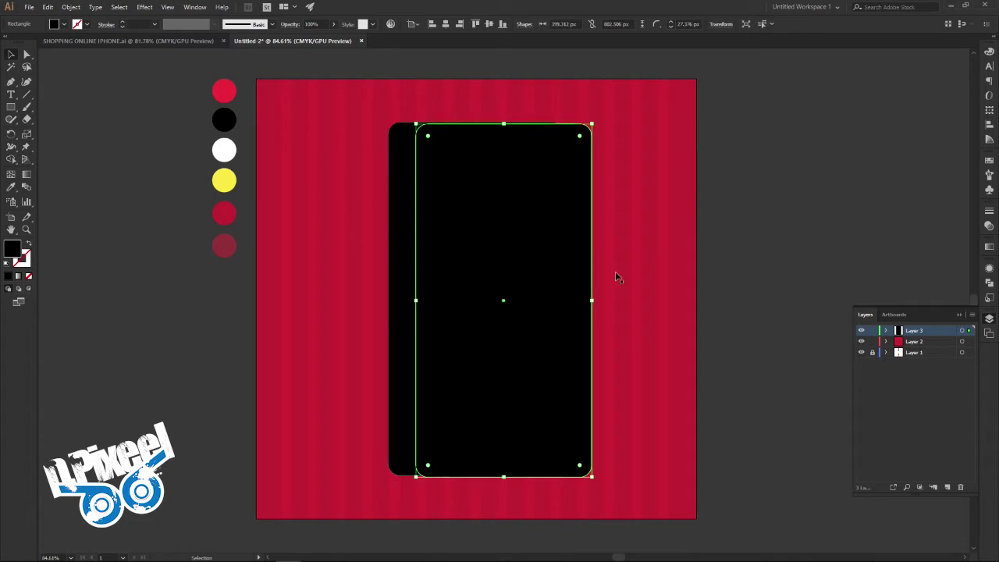
click(446, 23)
click(487, 25)
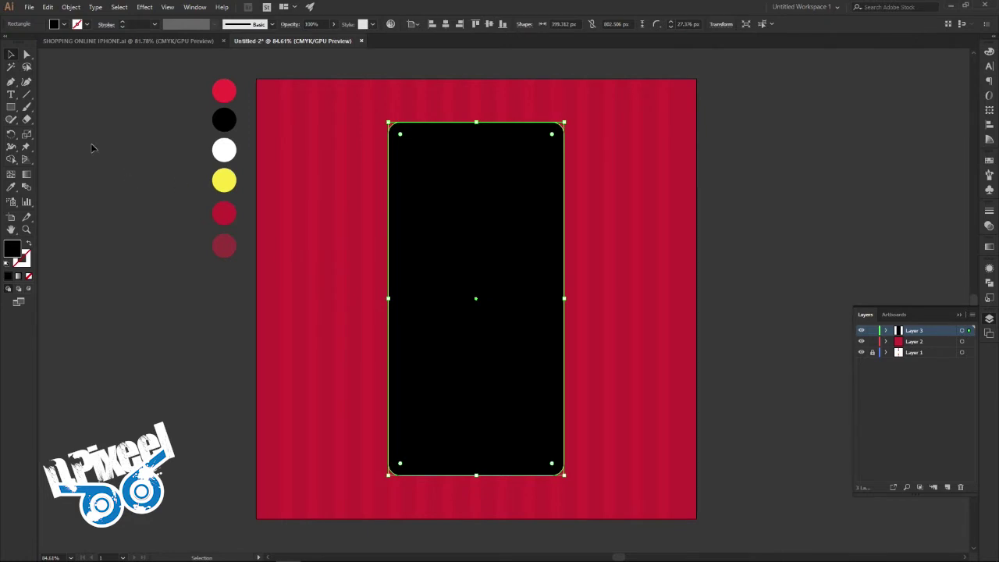
Step: Fill the copy with the top red swatch and shrink it inside the black shape
click(12, 187)
click(217, 96)
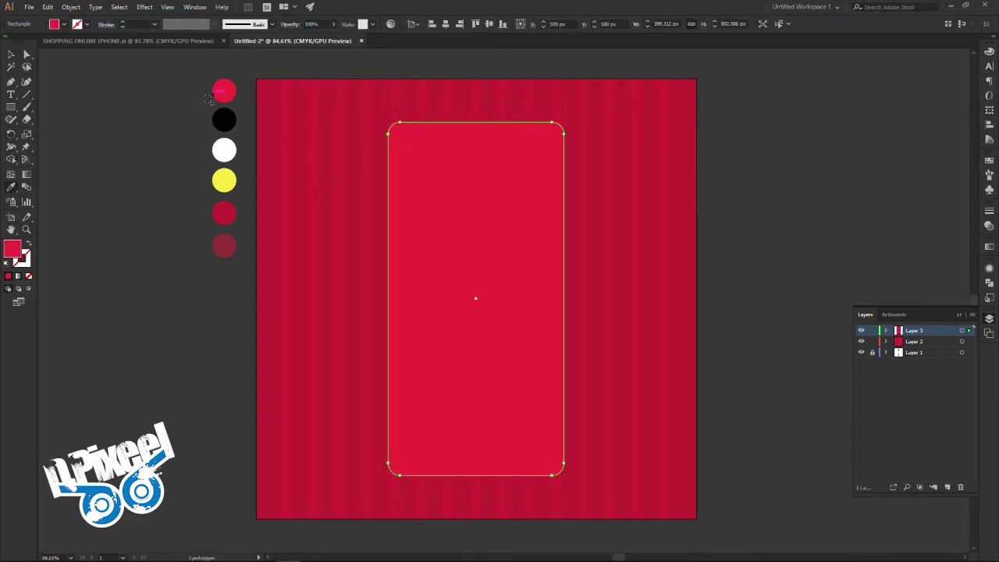
click(11, 54)
drag(564, 122, 565, 131)
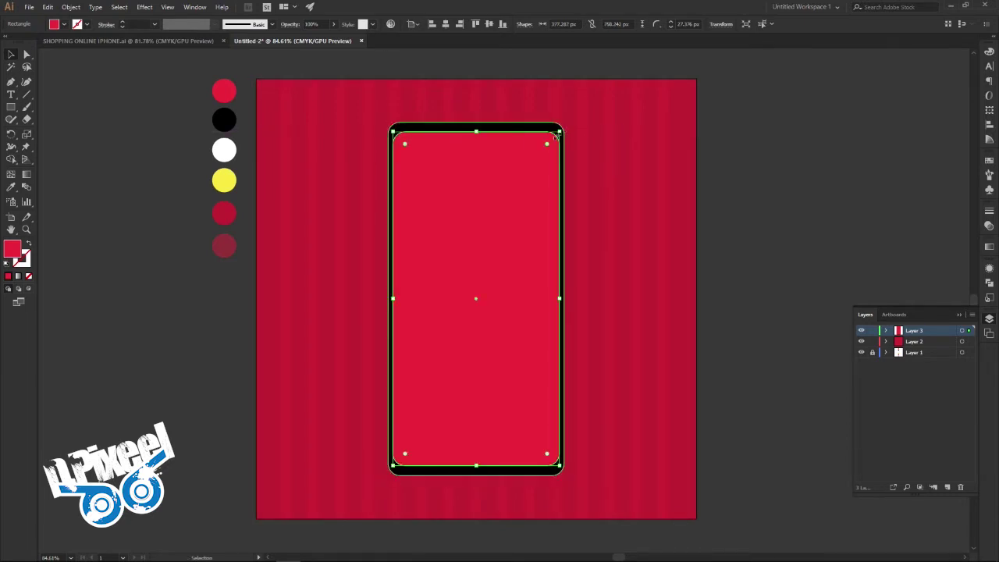
drag(476, 130, 476, 126)
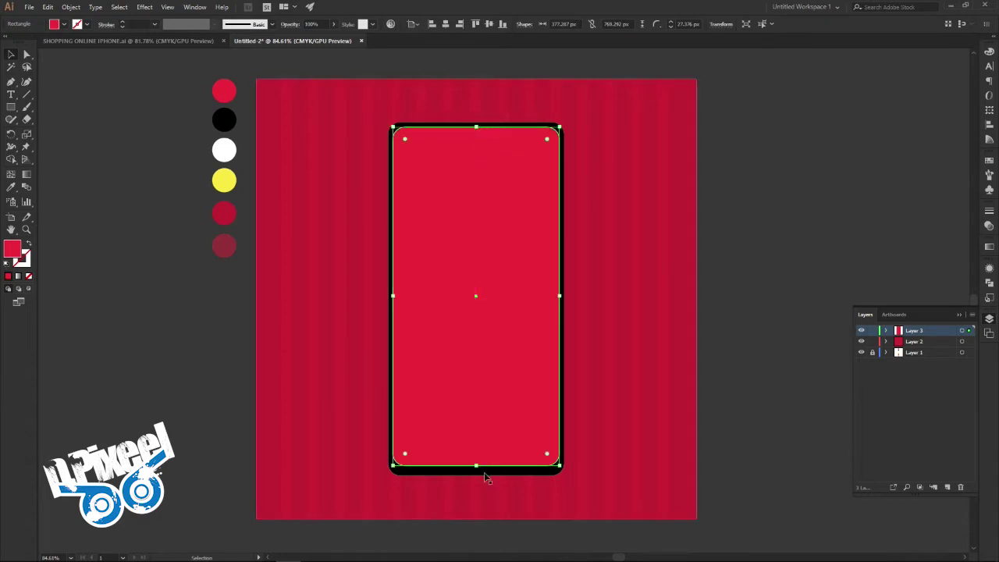
drag(477, 466, 477, 470)
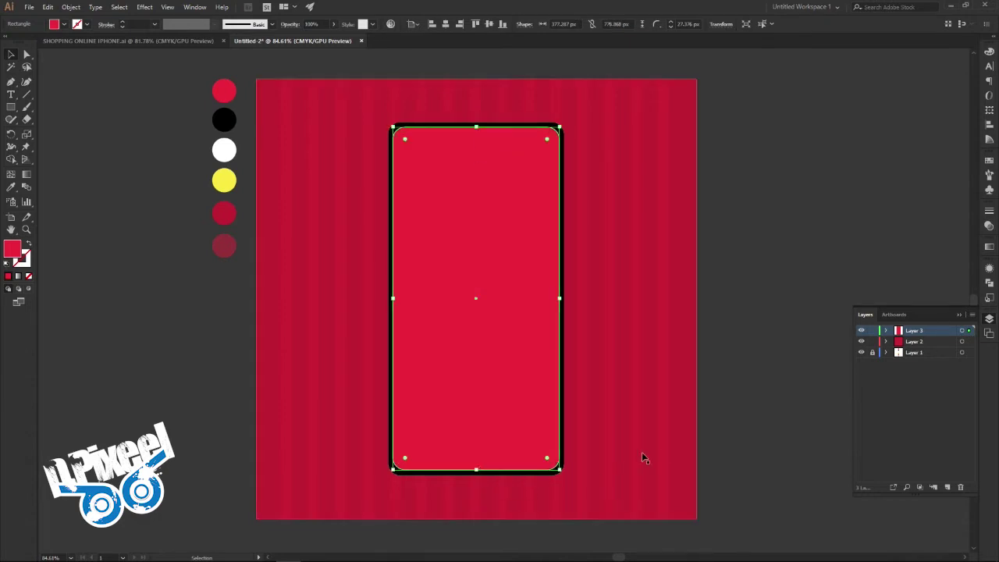
click(742, 345)
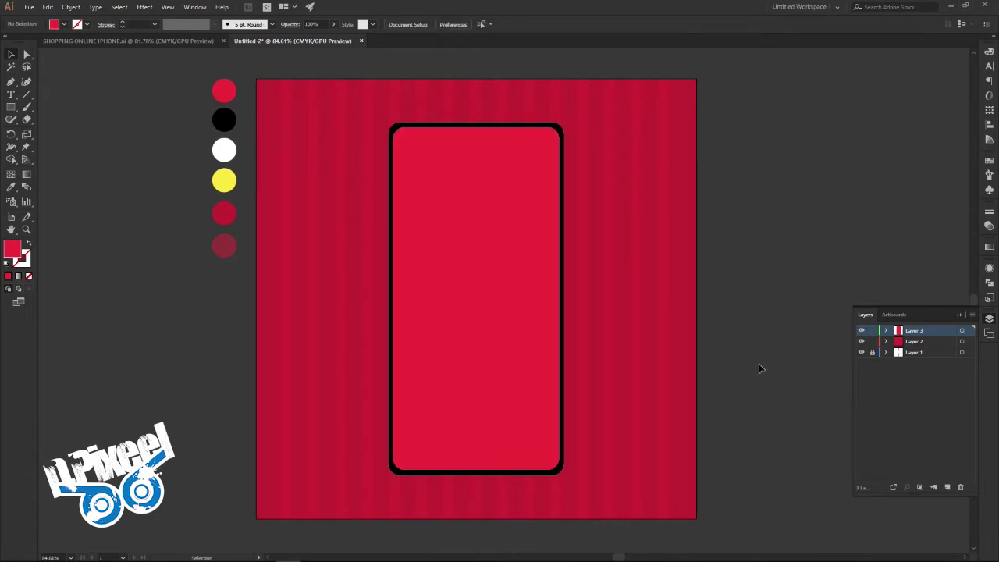
click(562, 130)
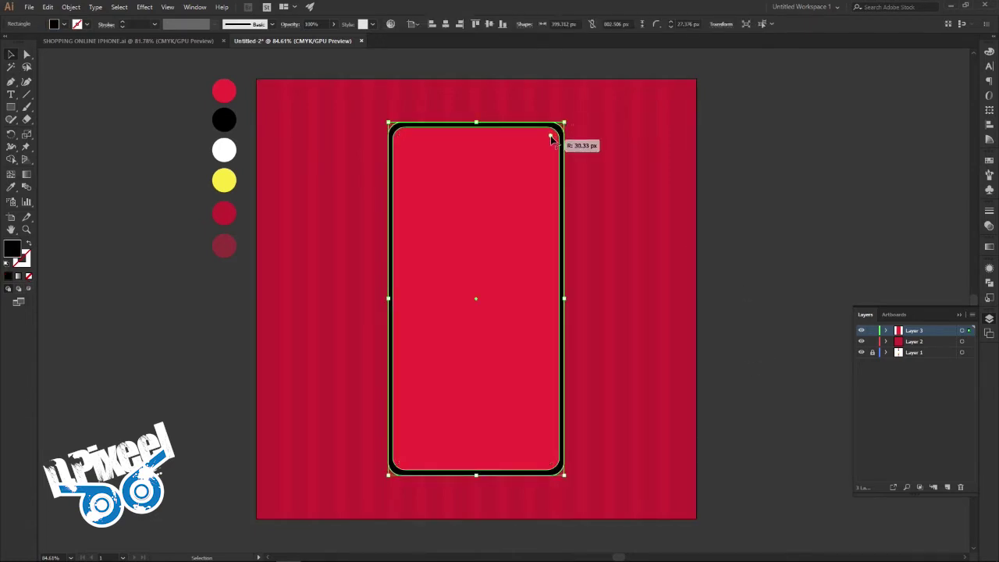
click(756, 201)
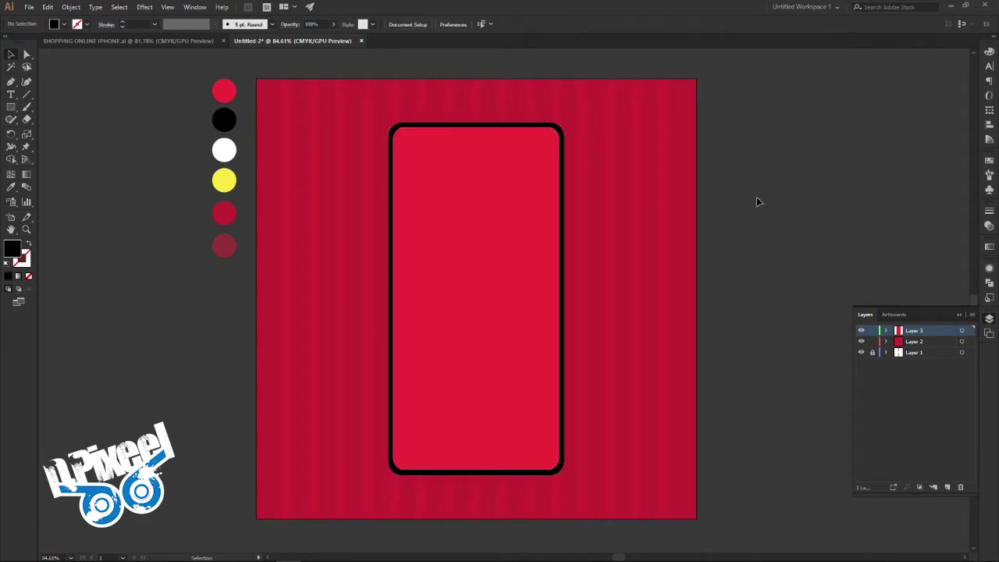
click(517, 367)
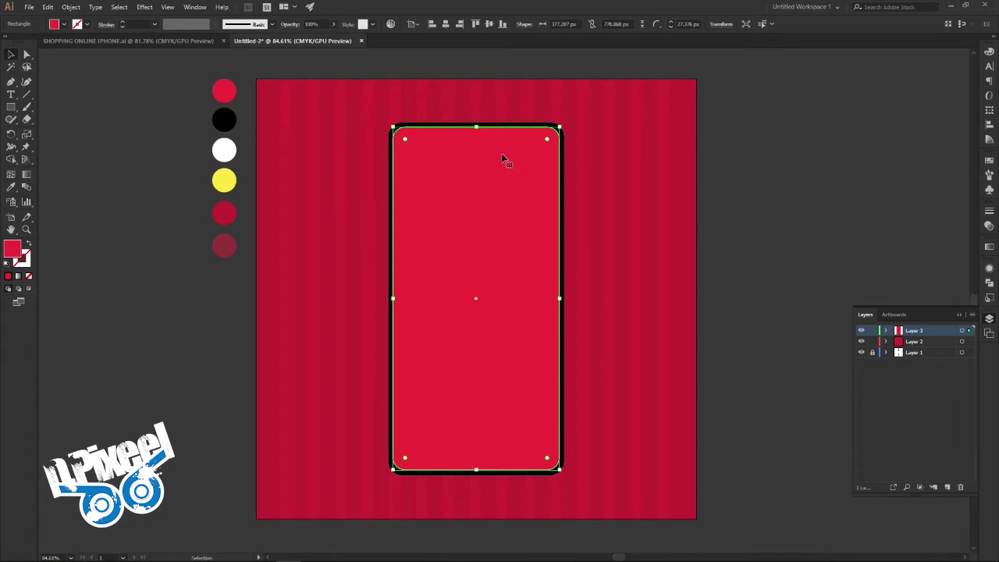
Step: Zoom in and fine-tune the red rectangle's top and bottom edges for an even bezel
key(z)
drag(467, 114, 648, 143)
click(12, 53)
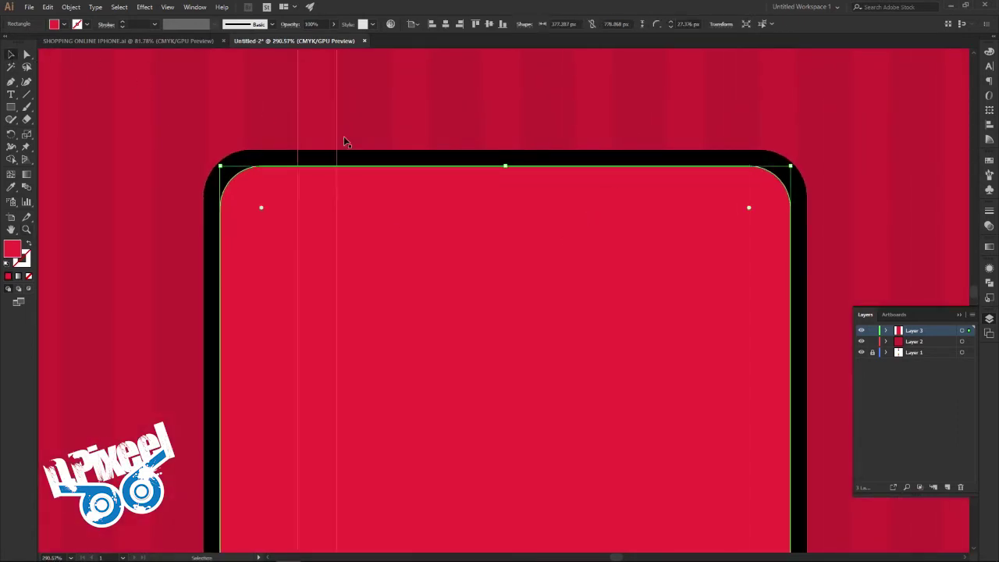
drag(505, 166, 505, 163)
scroll(514, 250, down, 10)
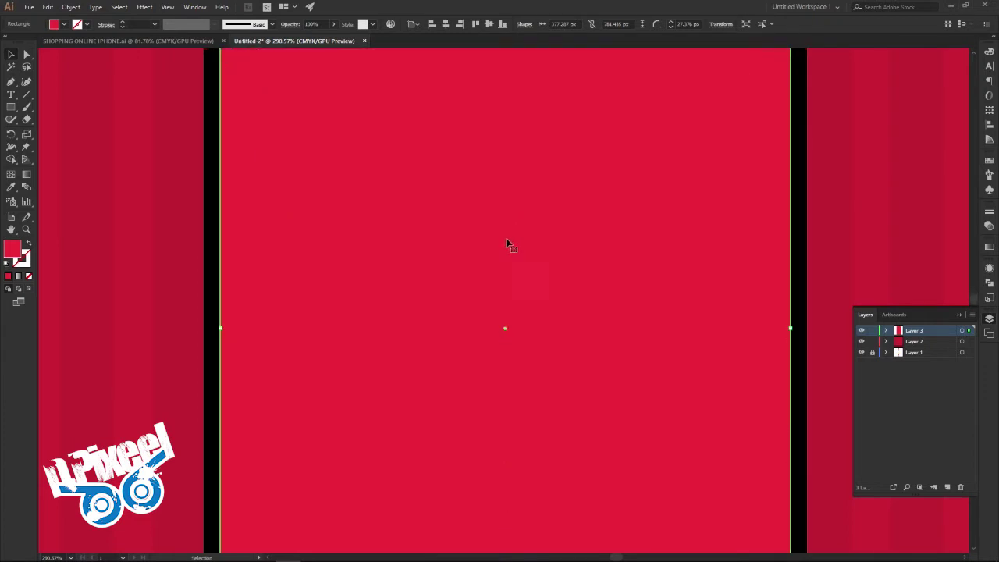
scroll(502, 248, down, 8)
scroll(504, 251, down, 2)
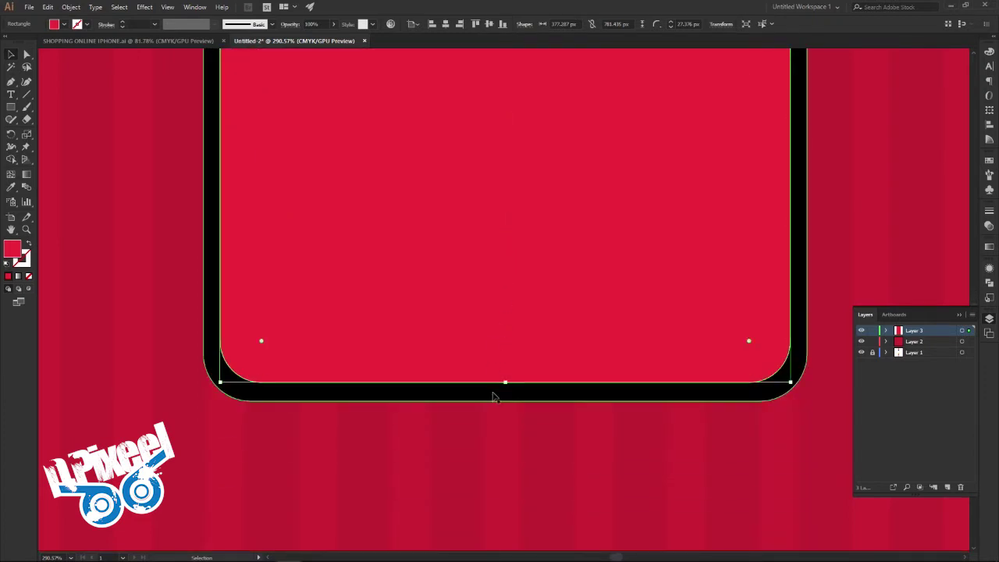
drag(505, 382, 508, 390)
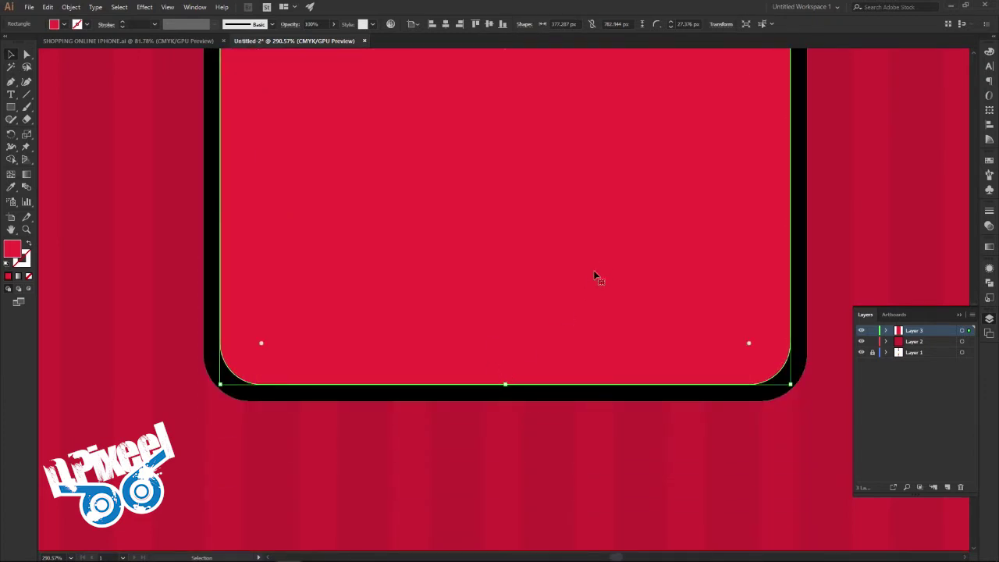
ctrl+alt+click(391, 259)
alt+click(390, 260)
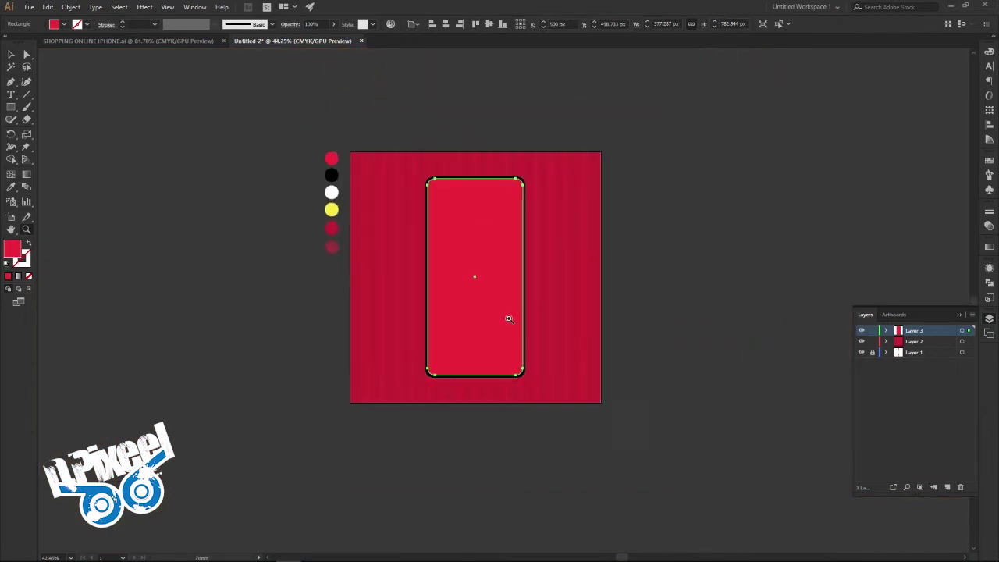
Step: Select the red and black shapes and vertically centre the red one within the frame
click(11, 55)
click(528, 263)
click(514, 110)
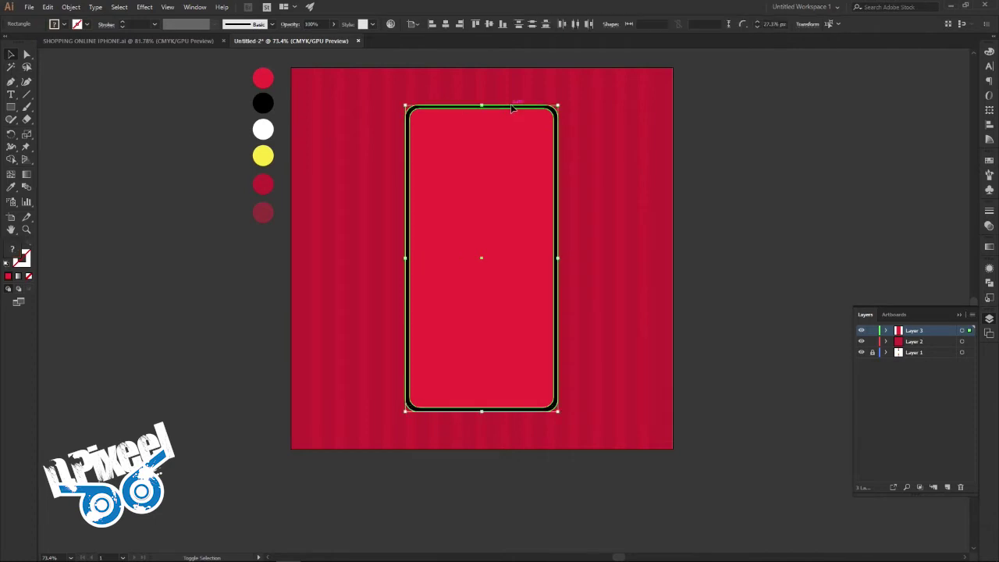
click(489, 25)
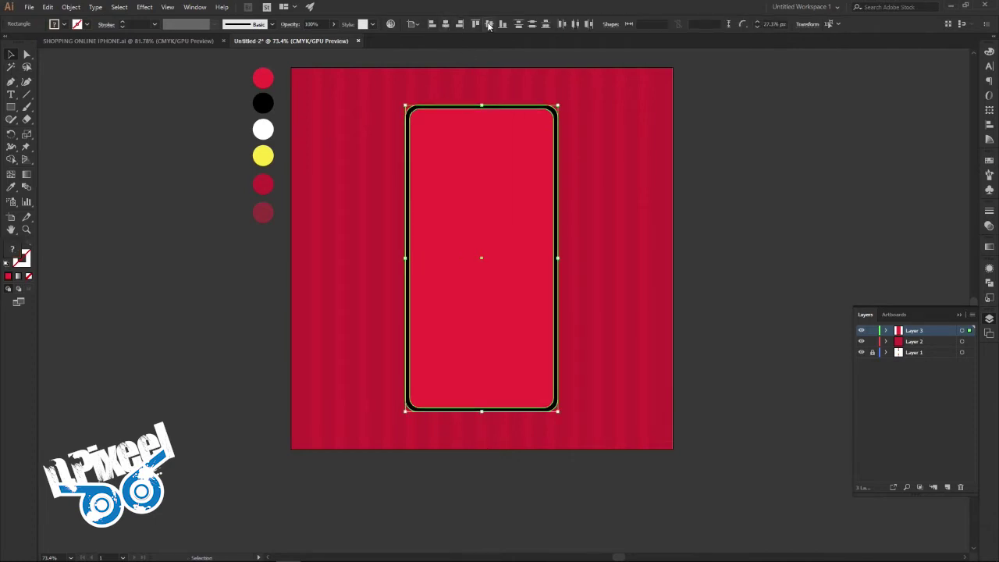
click(703, 195)
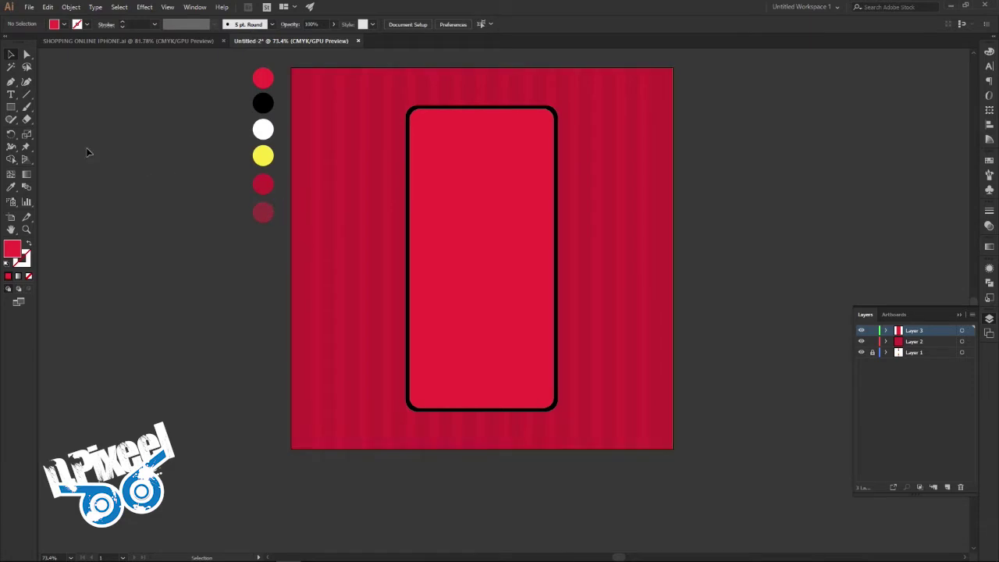
click(267, 103)
Step: Draw a thin black rounded rectangle and position it on the phone's right edge
click(14, 111)
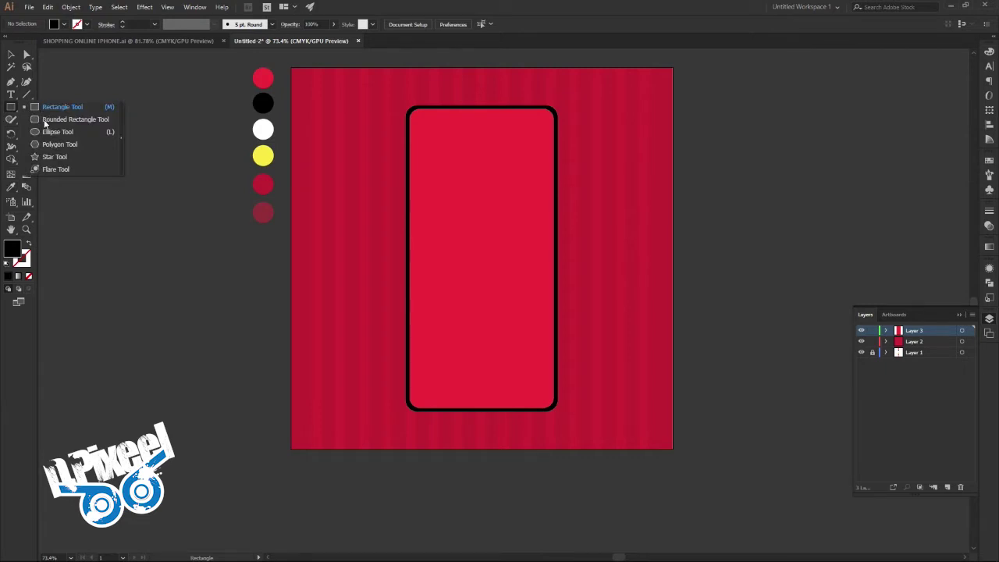
click(45, 119)
mouse_move(558, 156)
mouse_down()
mouse_move(559, 204)
mouse_move(790, 198)
mouse_up()
click(10, 54)
click(764, 193)
key(z)
click(552, 217)
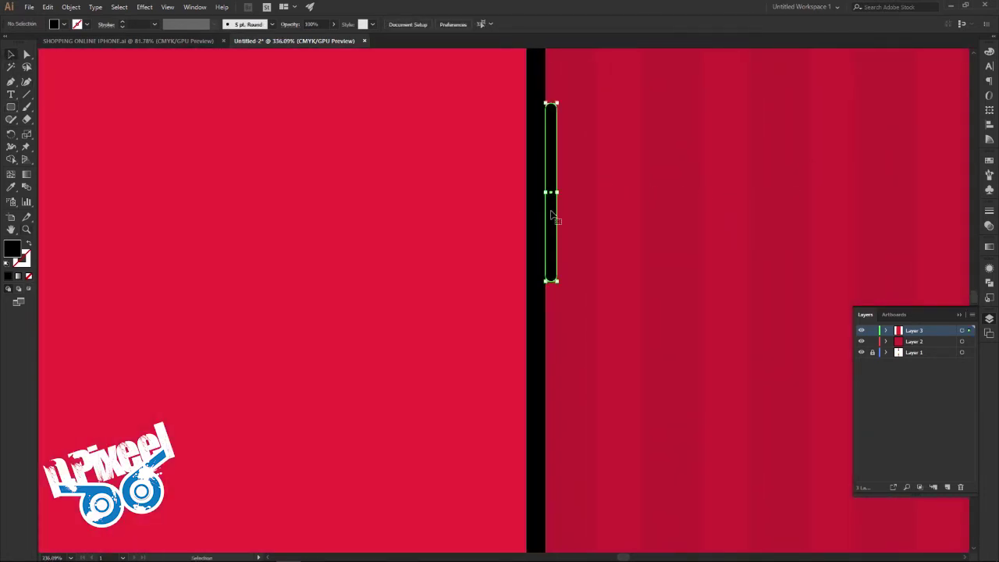
drag(550, 214, 544, 214)
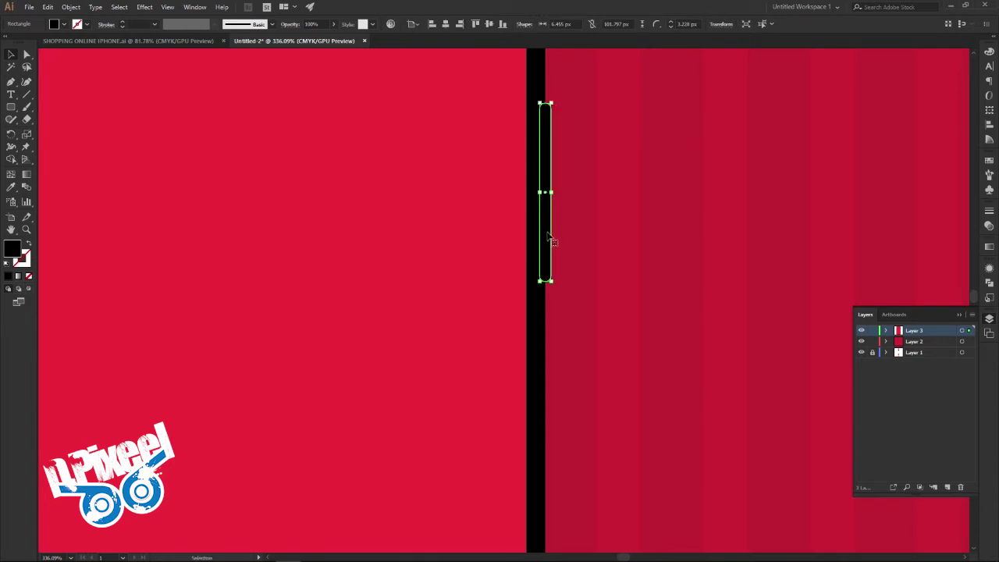
click(569, 242)
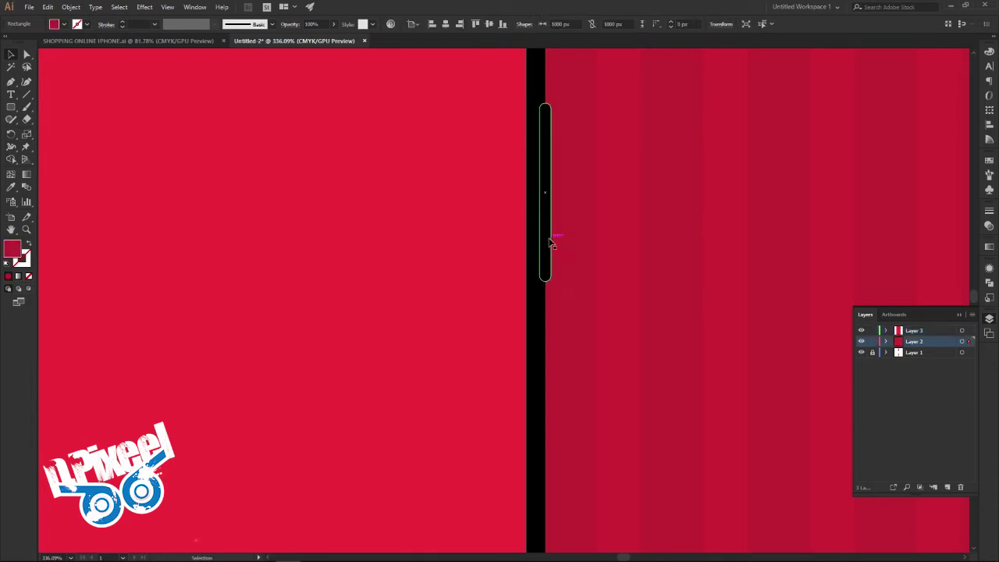
click(550, 246)
key(Right)
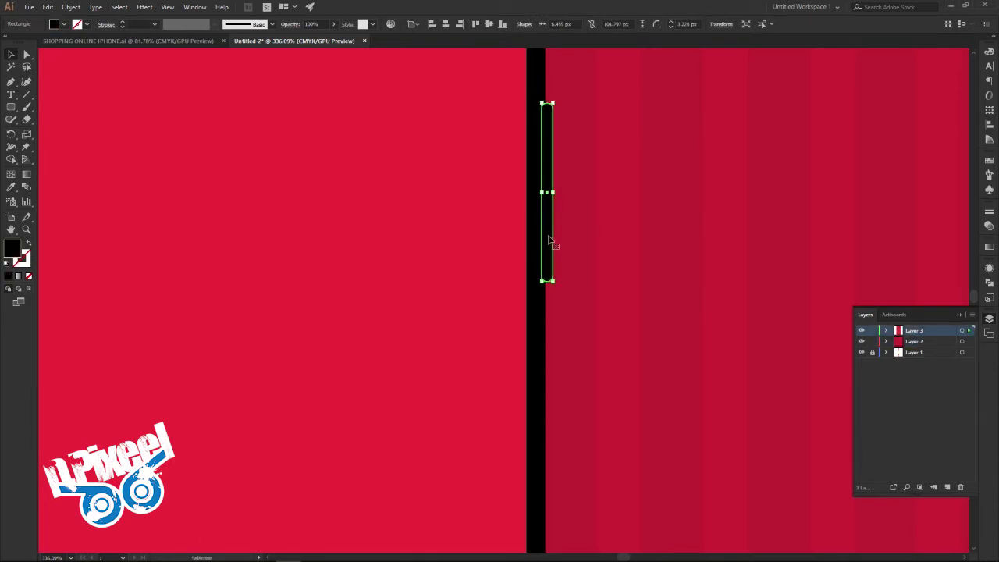
Step: Zoom in on the side button and round its ends with the Direct Selection tool
key(a)
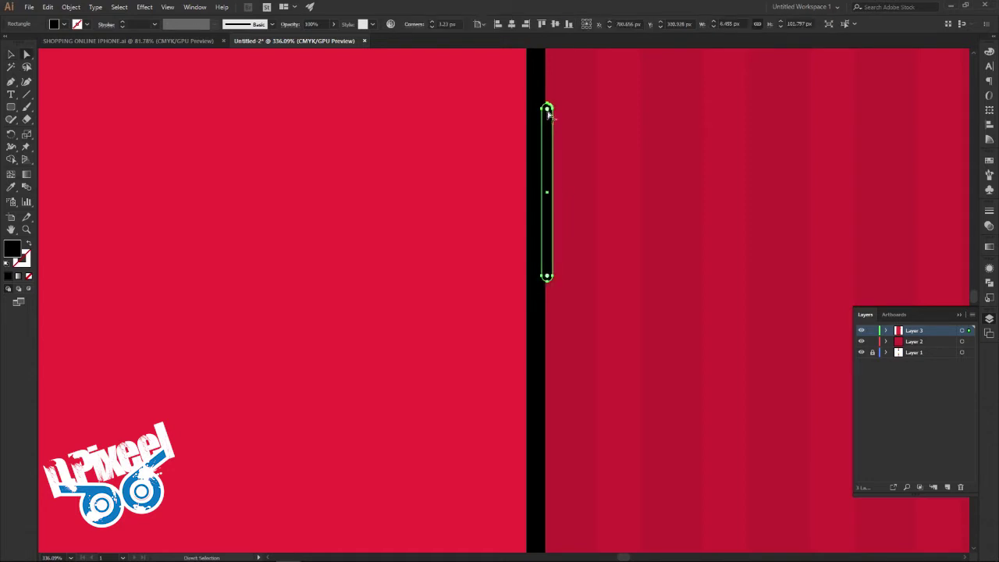
key(v)
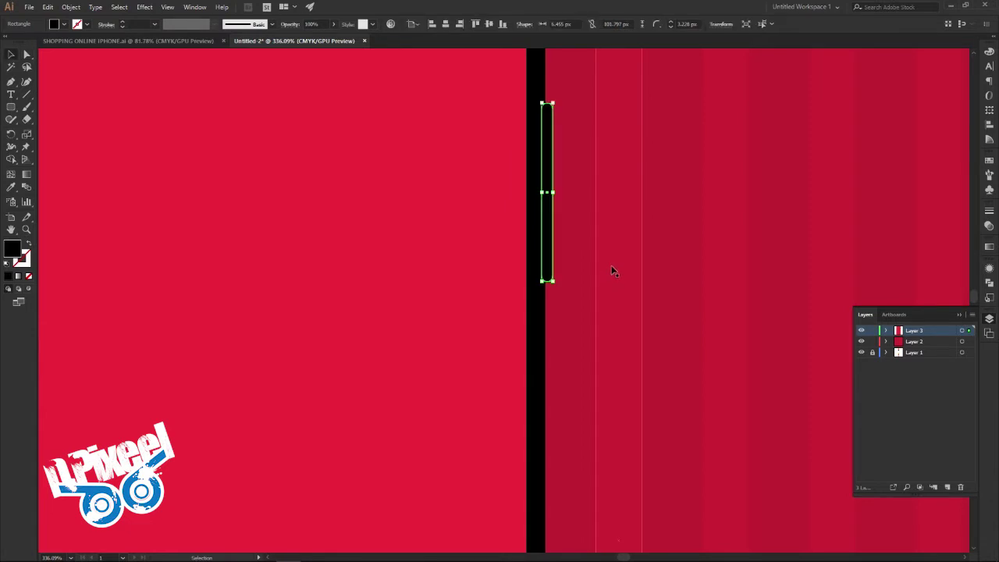
click(578, 216)
key(z)
drag(577, 217, 763, 170)
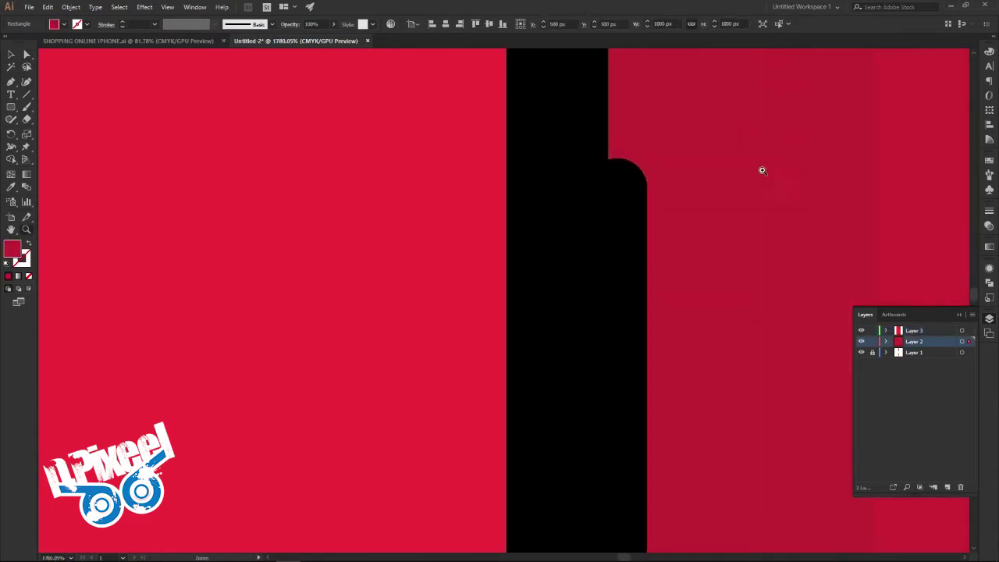
drag(600, 283, 567, 253)
click(575, 257)
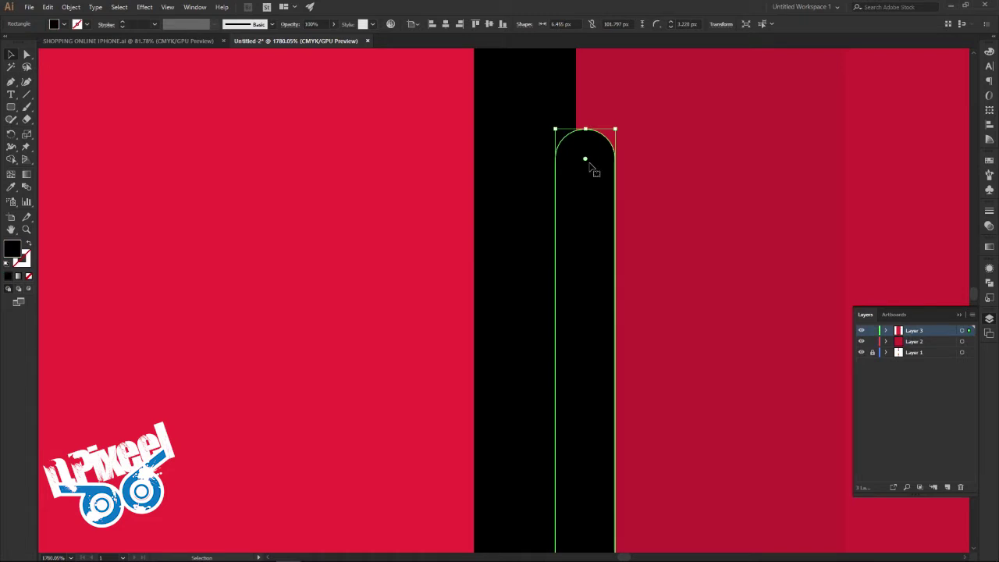
key(a)
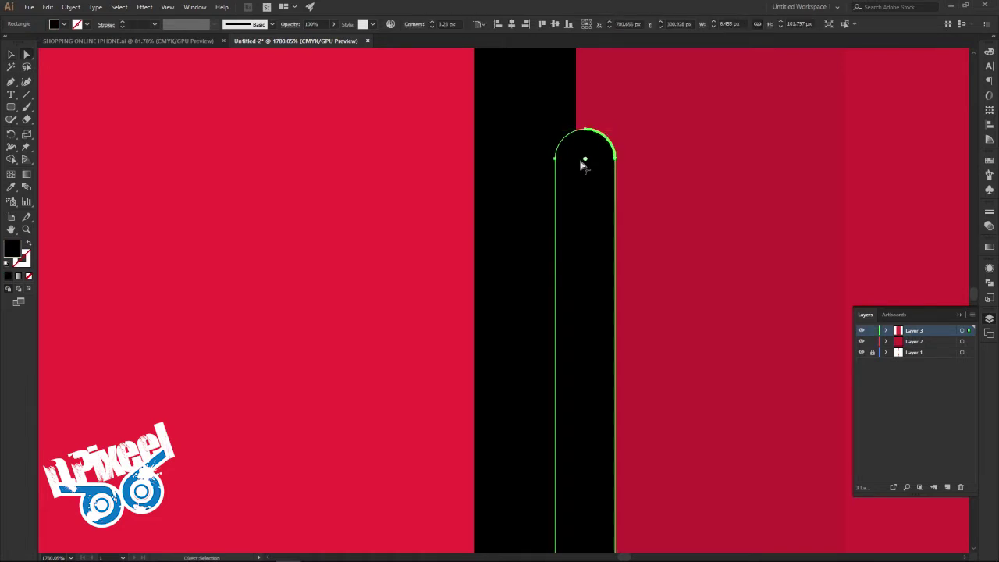
click(586, 161)
click(586, 161)
scroll(502, 252, down, 10)
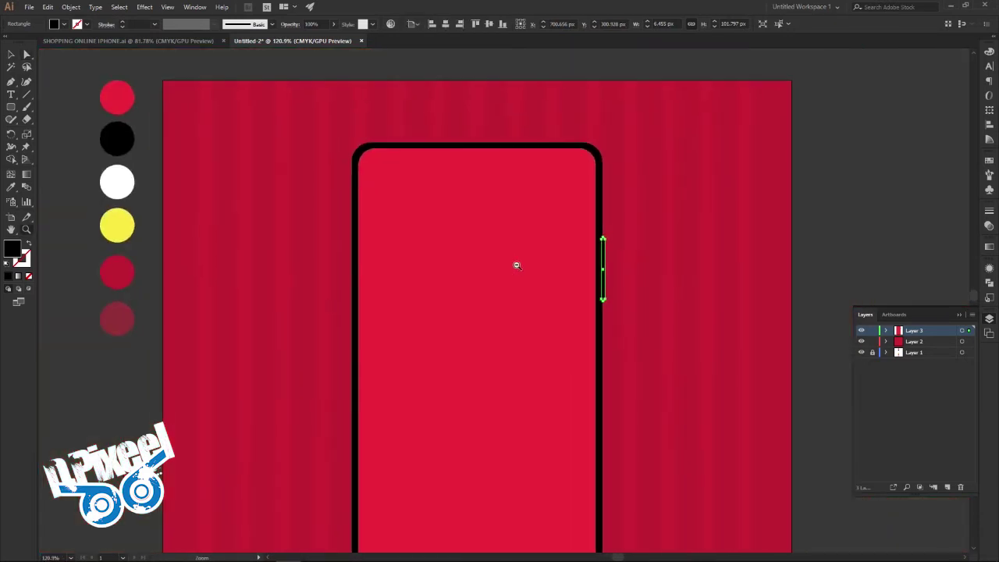
Step: Copy the right-edge side button onto the phone's left edge, shorten it and nudge it up
click(779, 260)
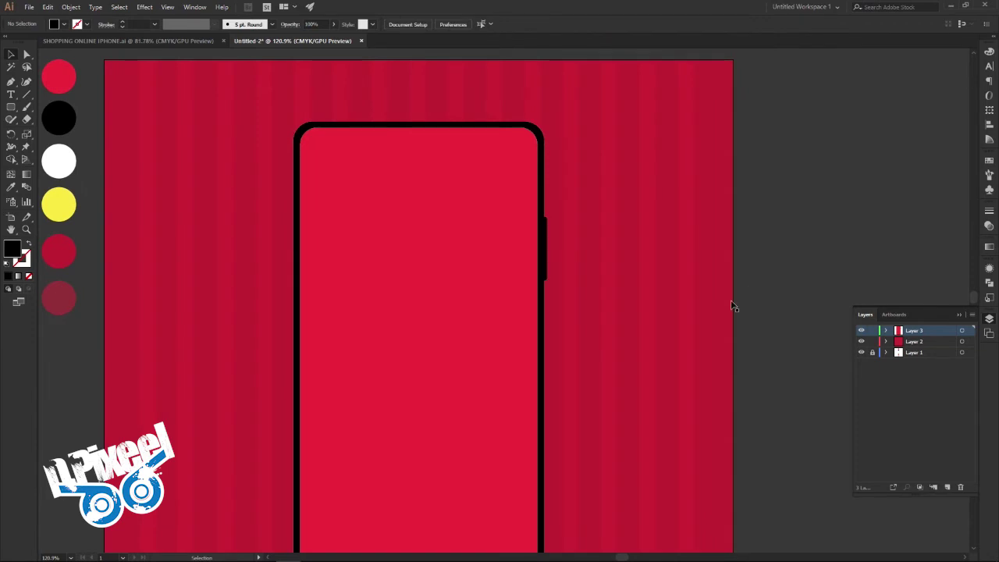
click(547, 266)
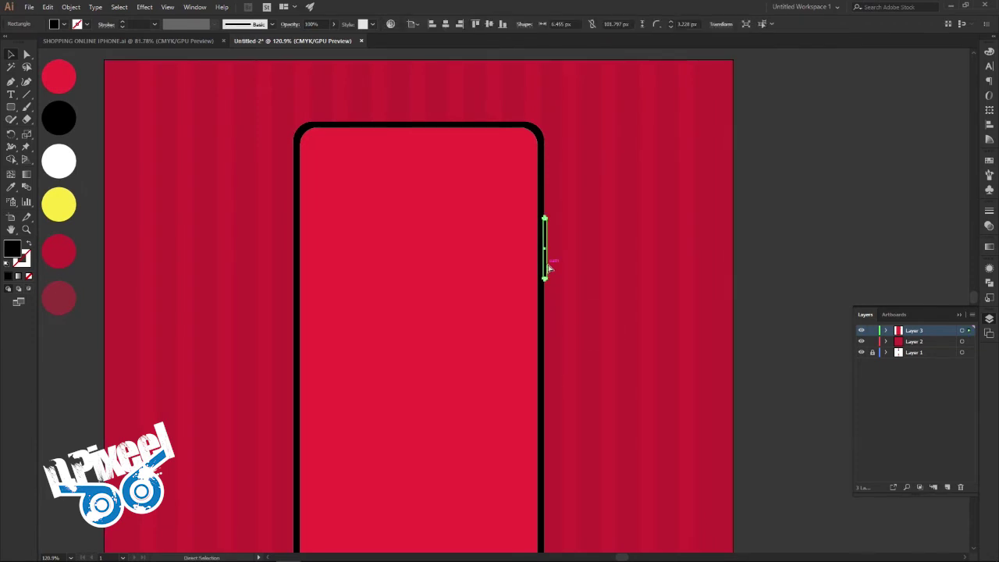
key(ctrl+c)
key(ctrl+v)
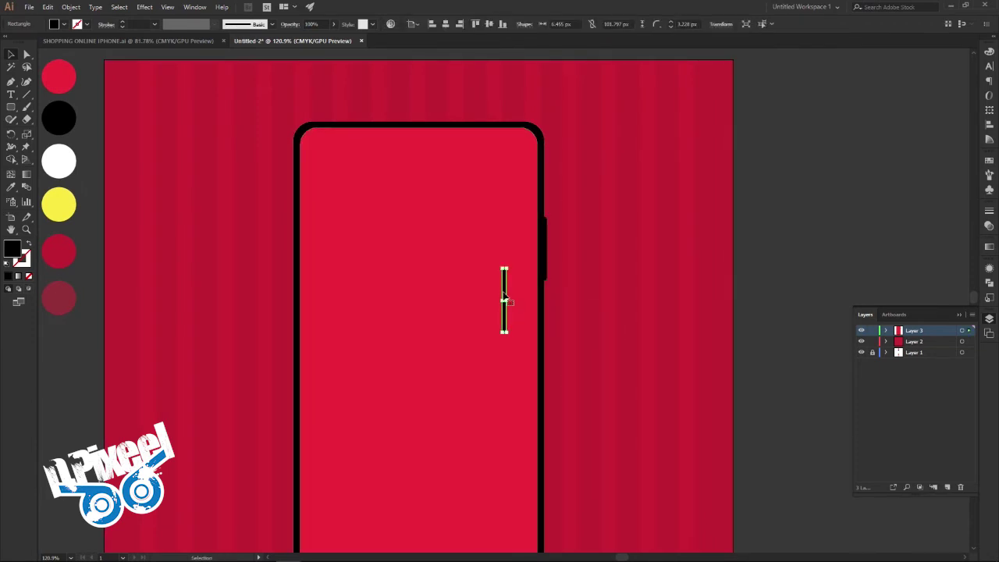
mouse_move(504, 296)
mouse_down()
mouse_move(293, 192)
mouse_move(588, 212)
mouse_up()
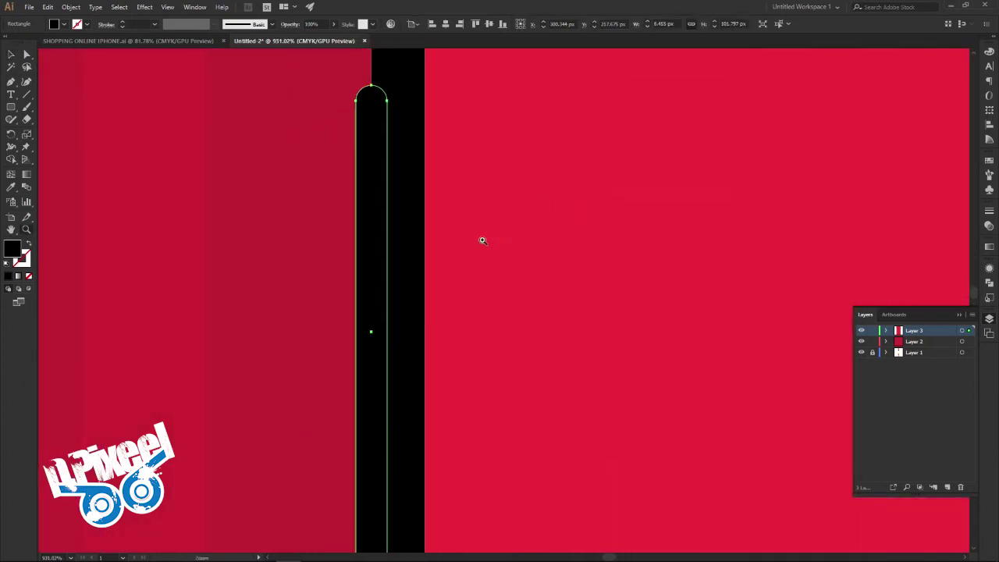
drag(501, 245, 437, 250)
key(v)
drag(425, 158, 426, 322)
key(Up)
key(Up)
key(Up)
key(Up)
key(Up)
key(Up)
key(Up)
key(Up)
key(Up)
Step: Duplicate the short left-edge button lower down the same edge
key(z)
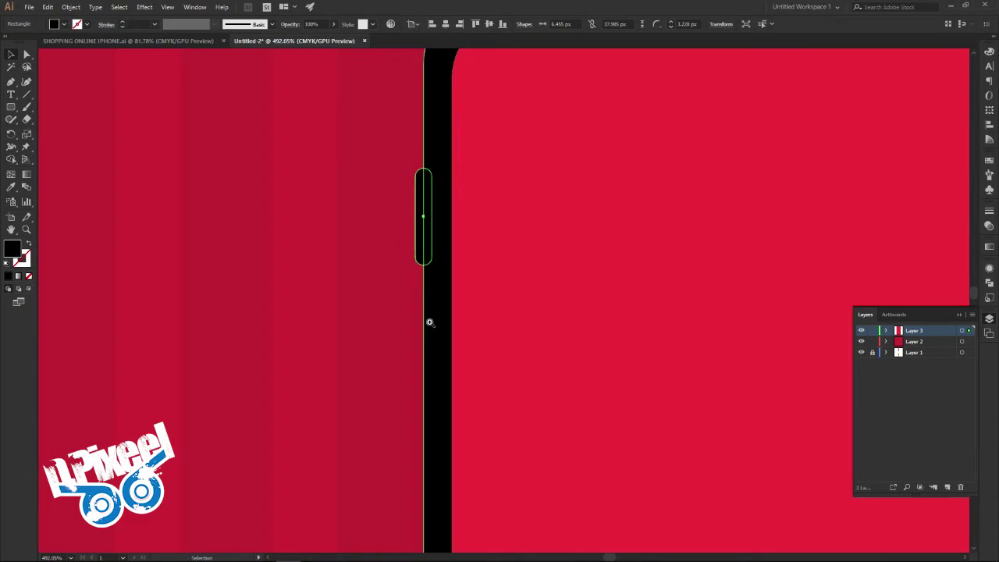
alt+click(370, 247)
alt+click(359, 247)
alt+click(418, 271)
drag(589, 348, 471, 258)
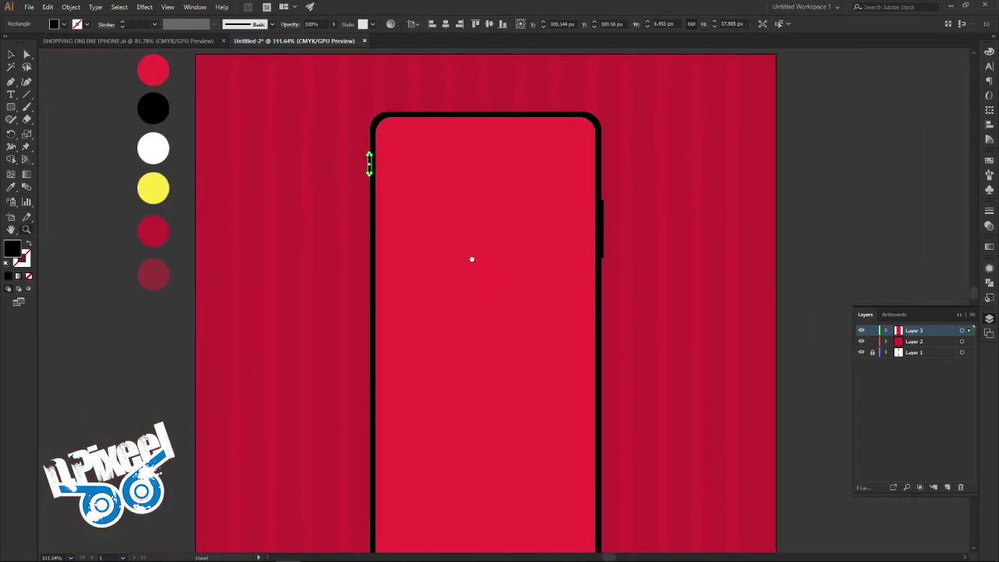
key(v)
click(830, 261)
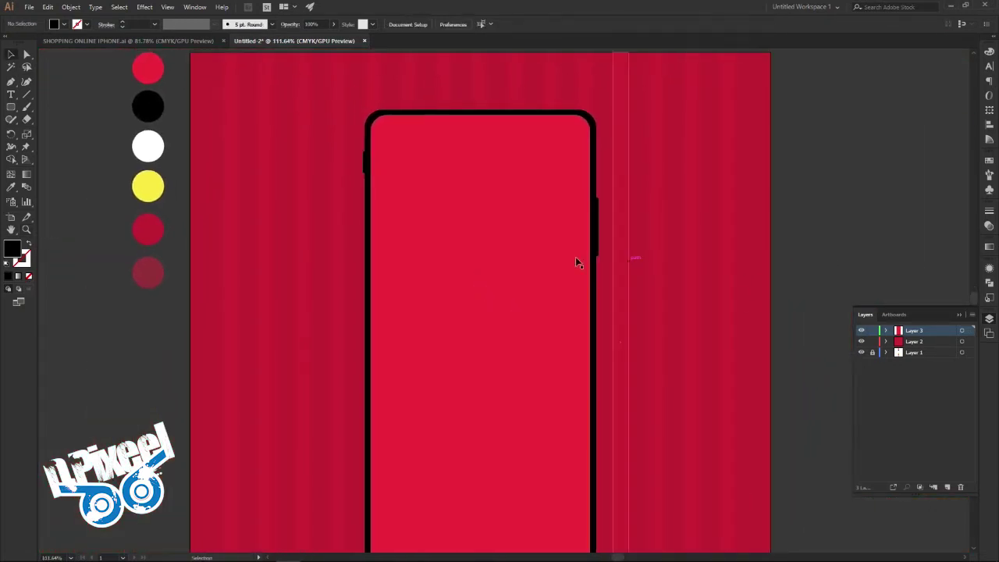
click(364, 162)
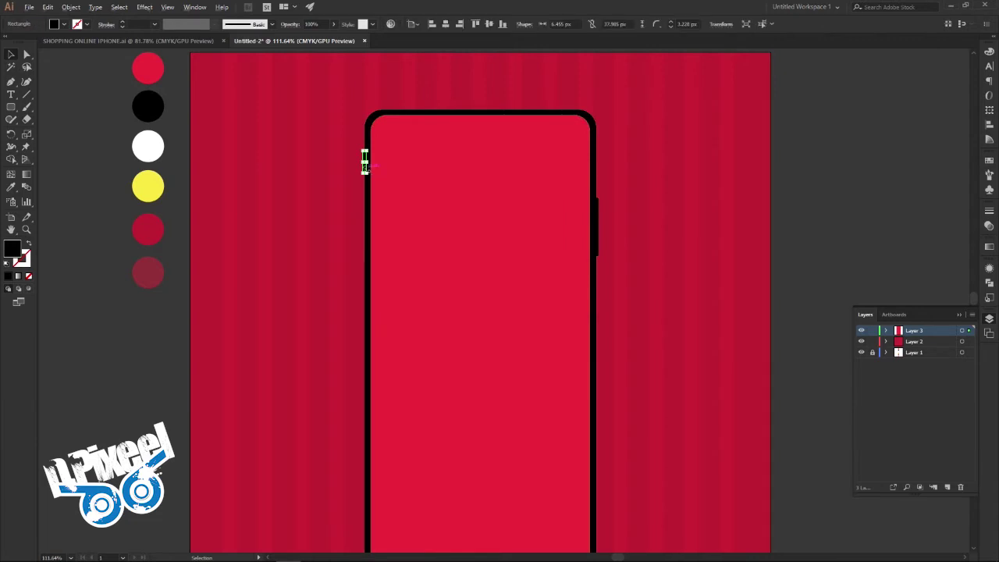
drag(365, 164, 364, 206)
Step: Lengthen the lower left-edge button and nudge it down slightly
key(z)
drag(435, 192, 587, 259)
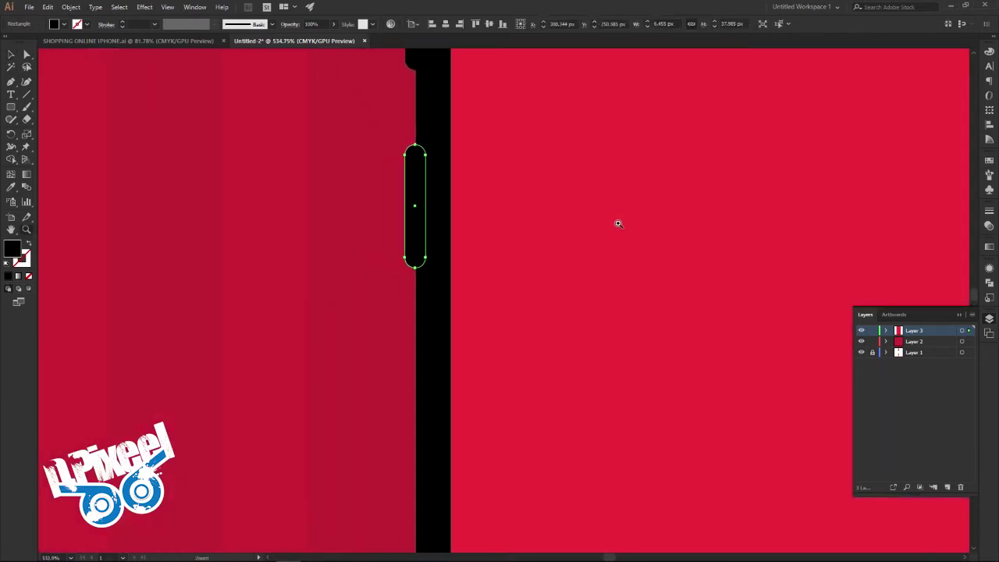
drag(432, 286, 431, 359)
key(ctrl+0)
key(v)
scroll(285, 250, right, 3)
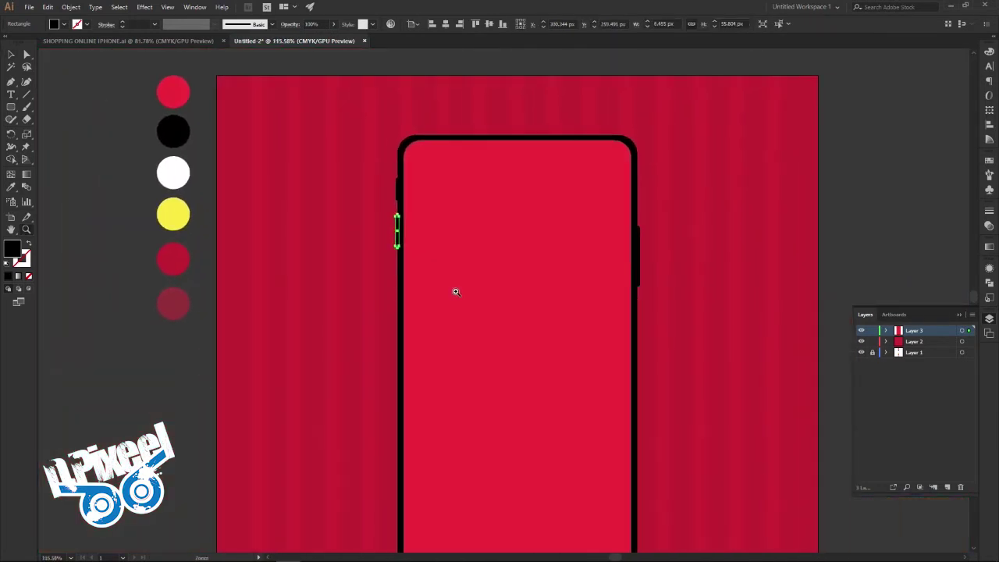
key(shift+Down)
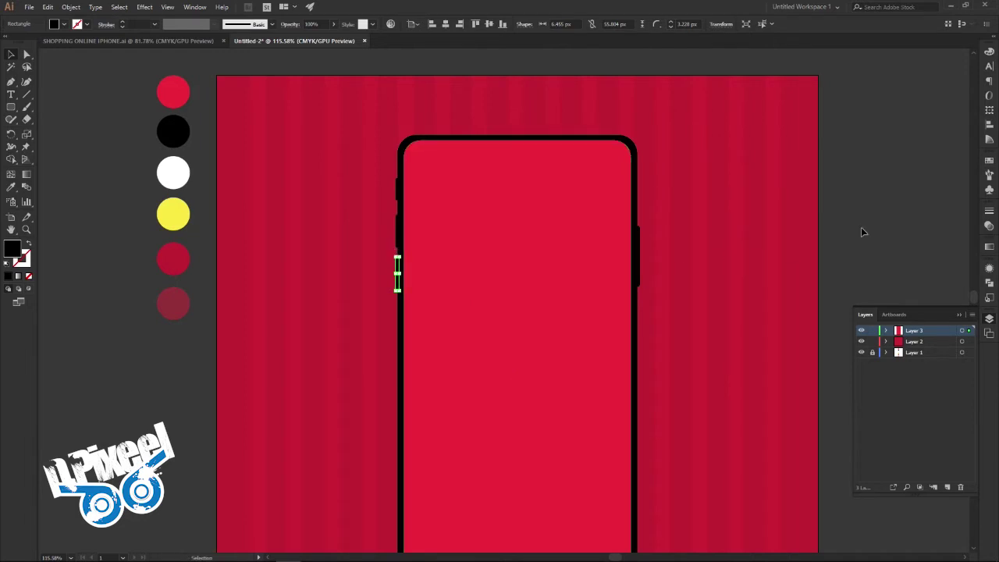
Step: Zoom out to the whole phone and view the SHOPPING ONLINE IPHONE.ai reference
click(637, 284)
key(z)
alt+click(598, 263)
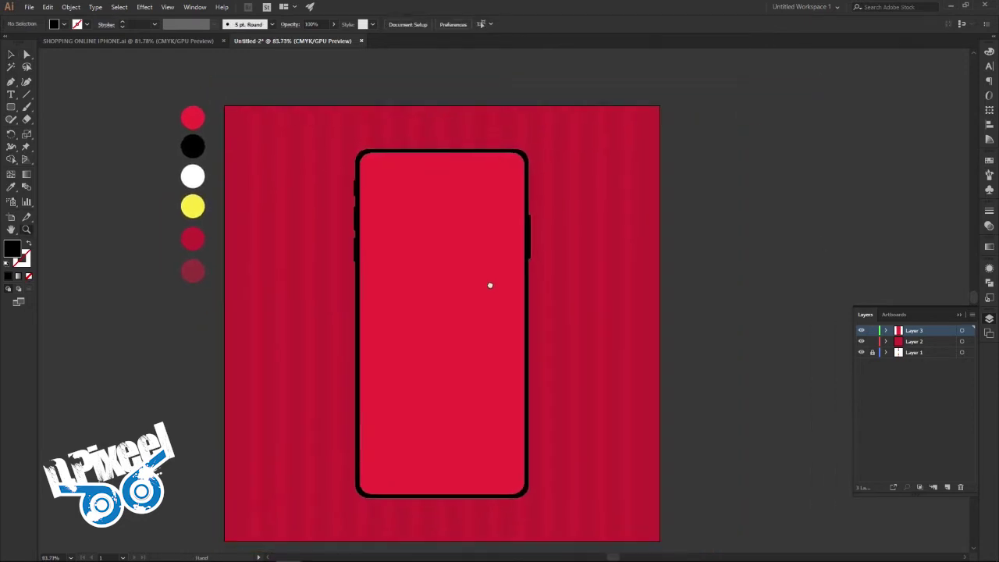
click(492, 283)
drag(495, 278, 498, 278)
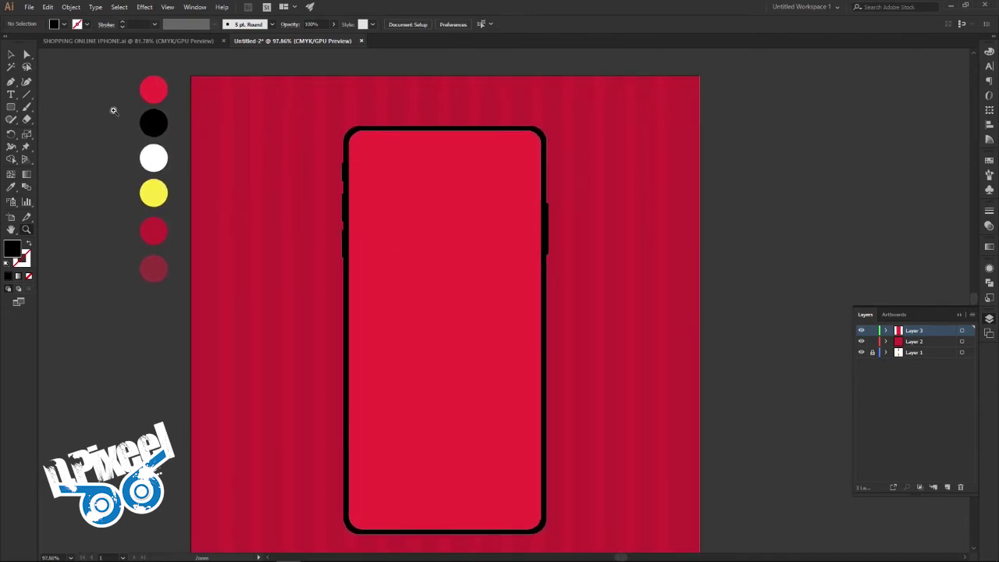
click(153, 41)
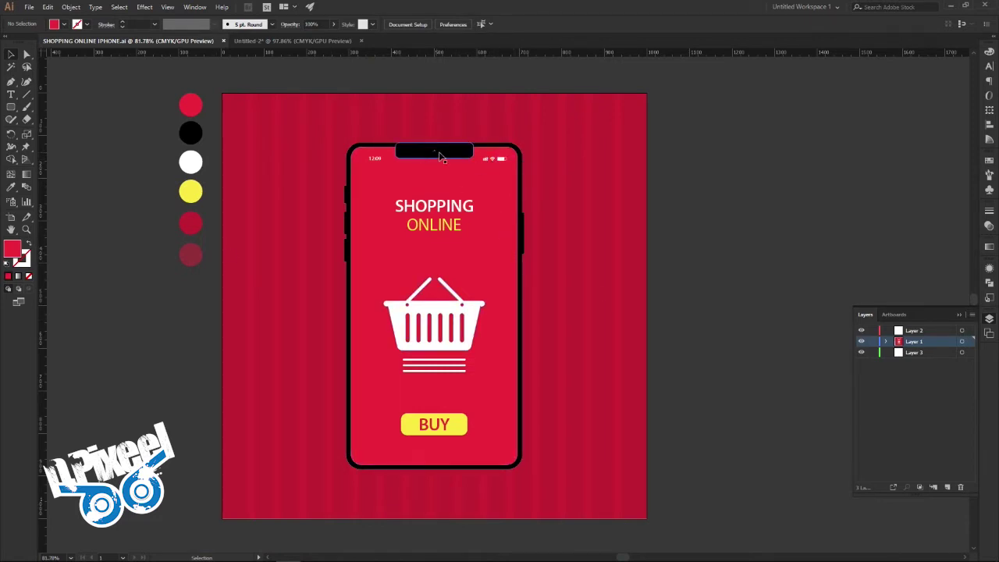
click(288, 41)
click(11, 107)
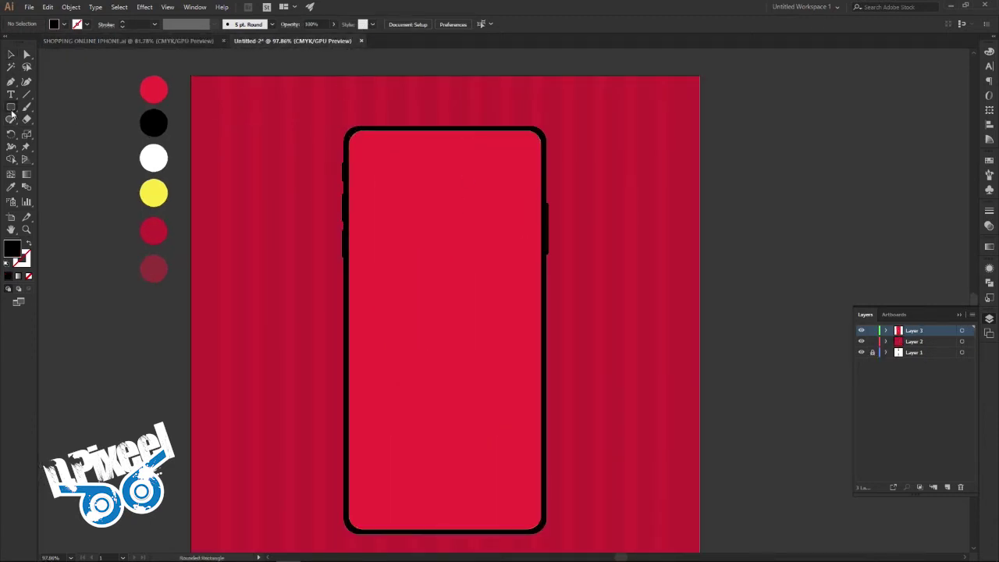
Step: Draw a black rounded-rectangle notch at the screen top and centre it horizontally
drag(395, 130, 488, 147)
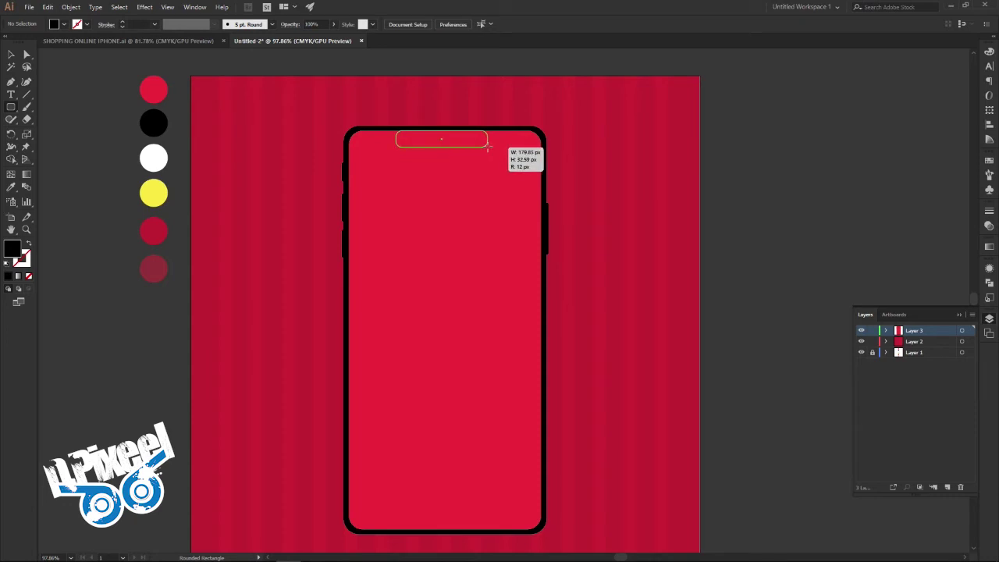
drag(487, 145, 489, 146)
key(v)
click(446, 25)
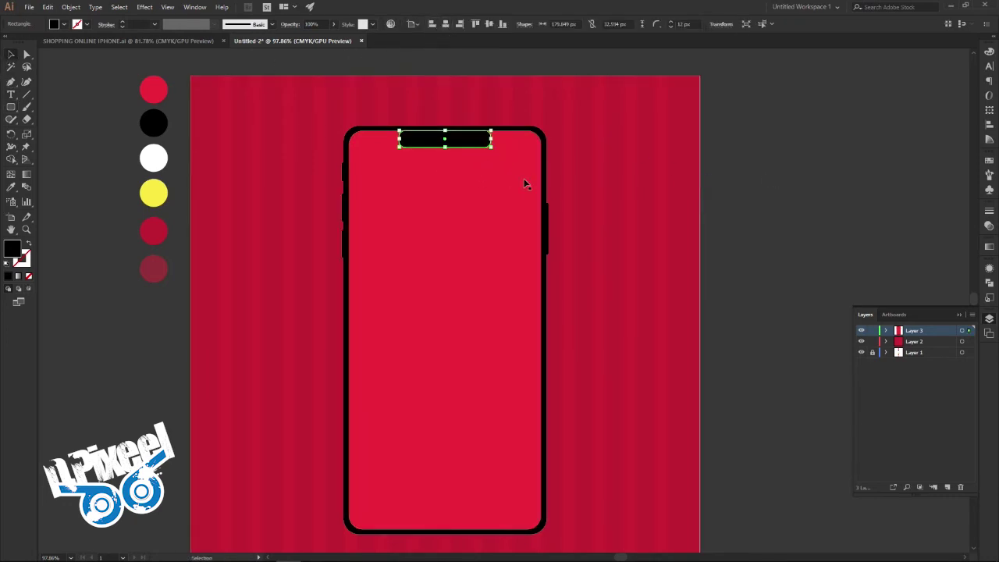
key(z)
drag(448, 145, 618, 173)
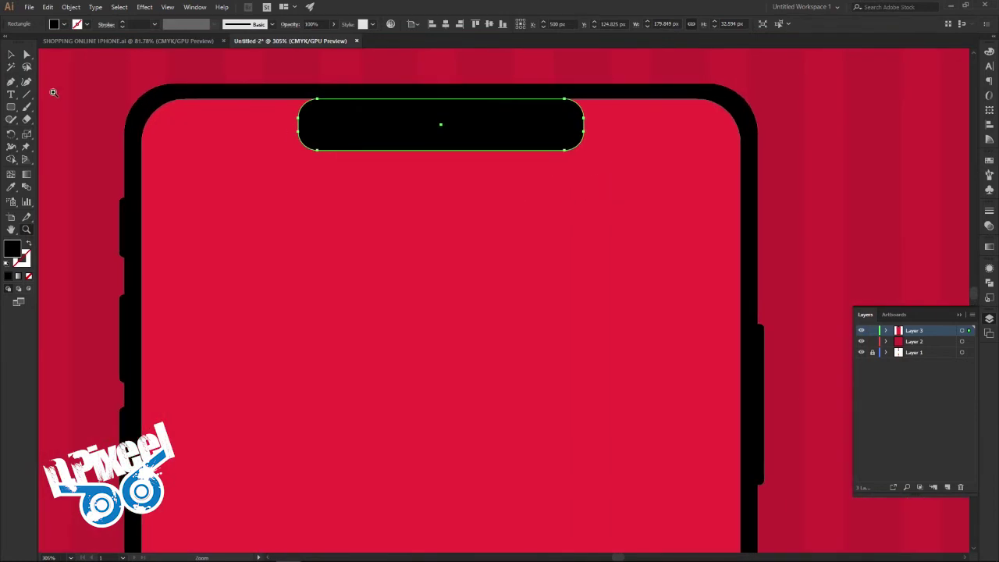
Step: Set the notch's top corners to 0 px, leaving only the bottom corners rounded
click(27, 57)
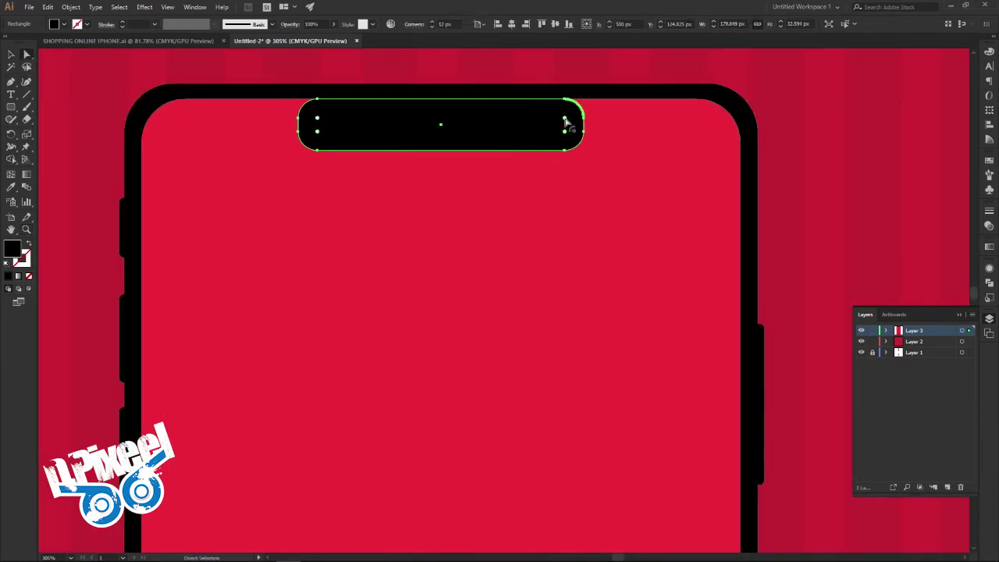
drag(567, 122, 584, 99)
drag(319, 121, 299, 98)
click(11, 54)
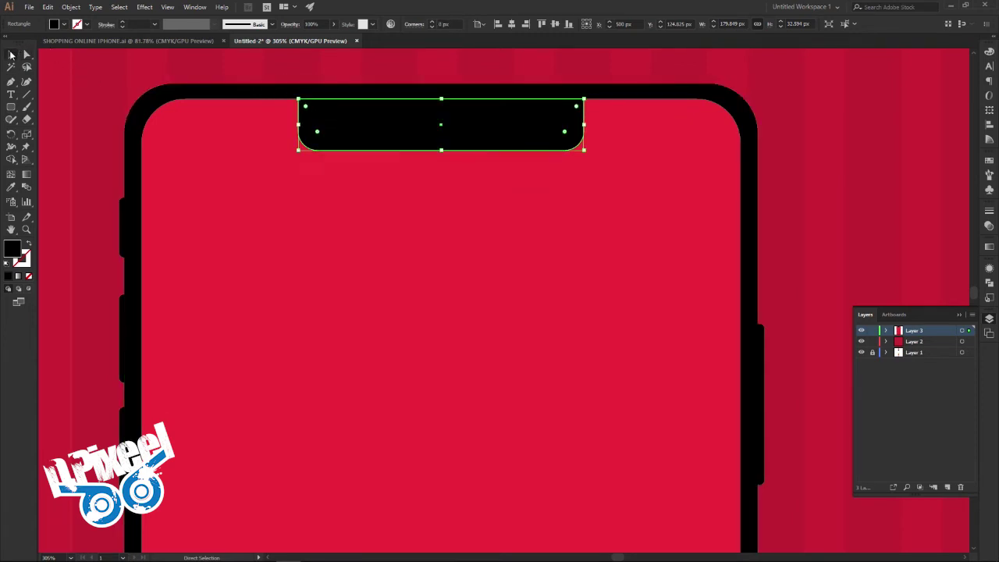
click(583, 216)
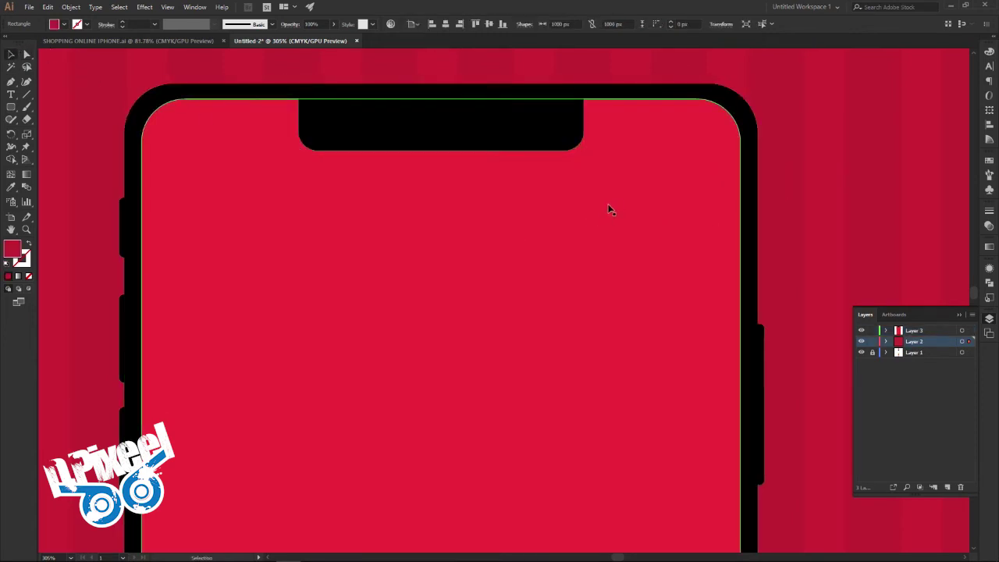
key(ctrl+shift+a)
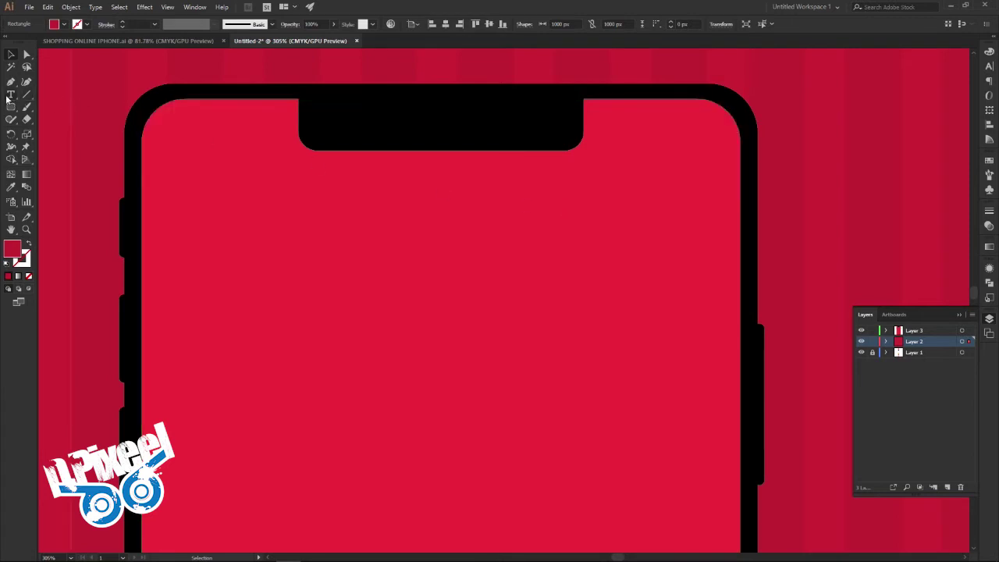
Step: With the Type tool active, set the fill colour to white
click(11, 96)
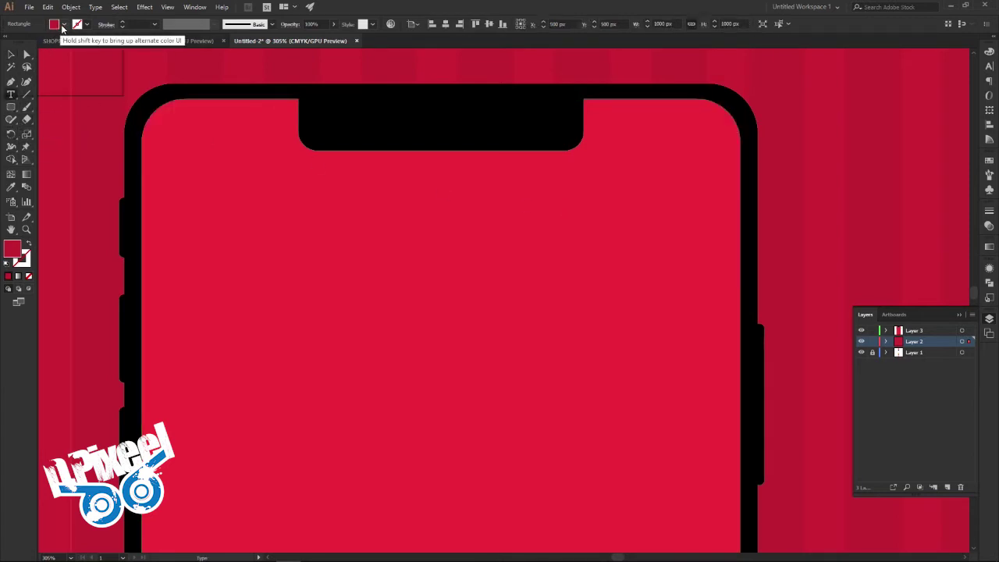
click(64, 24)
click(22, 43)
key(Escape)
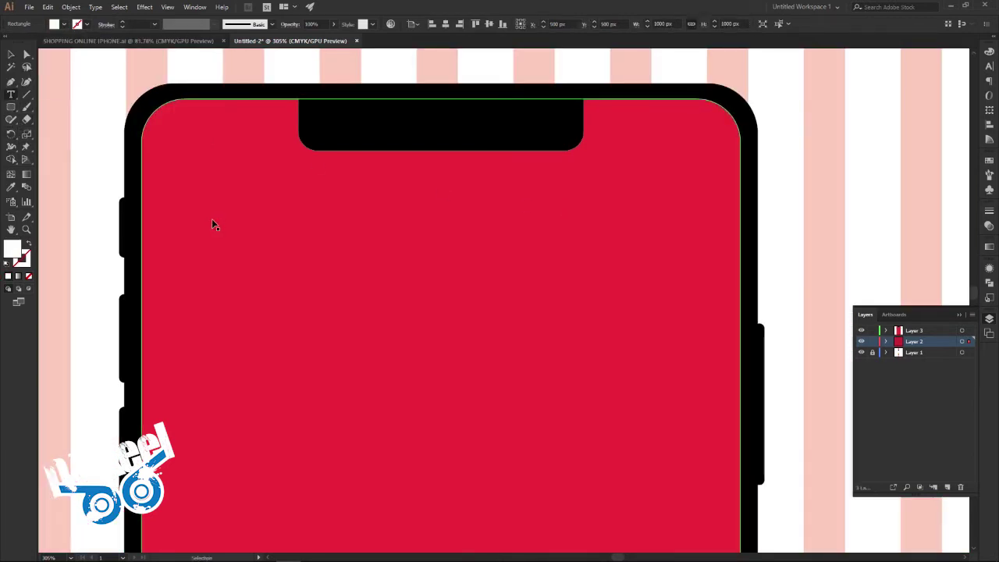
Step: Undo the accidental white fill on the red screen shape
key(a)
click(238, 201)
key(ctrl+z)
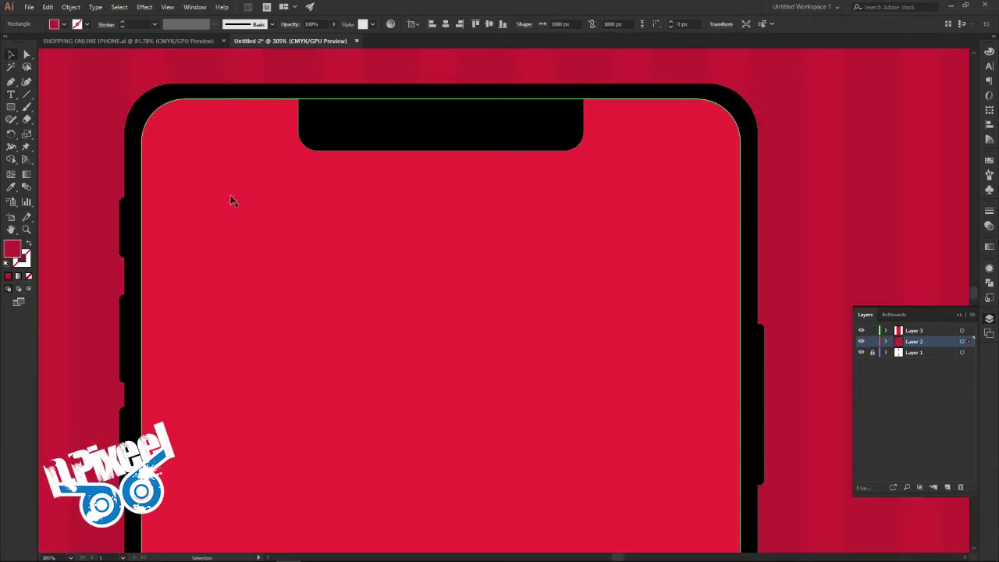
alt+click(342, 239)
alt+click(396, 264)
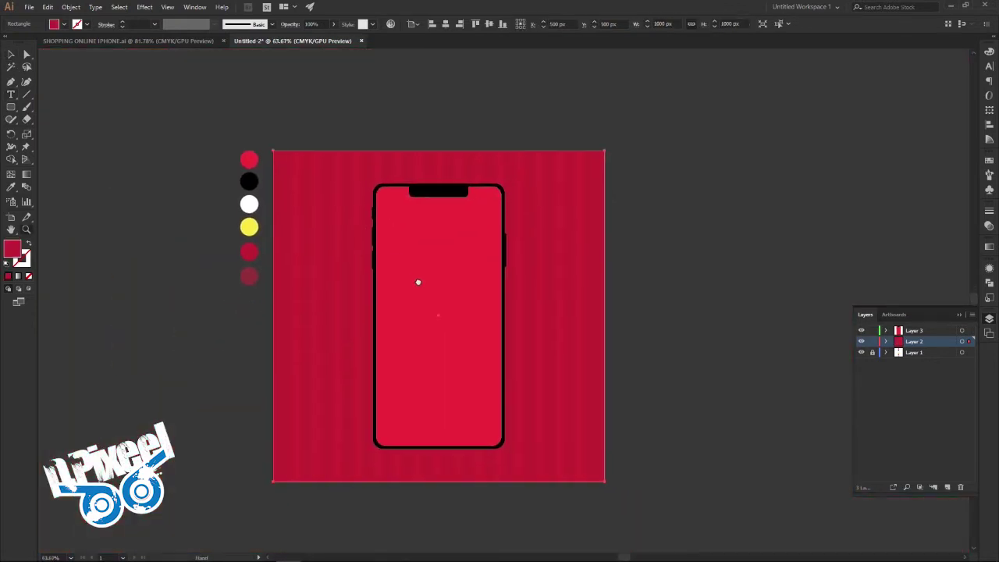
key(v)
click(653, 273)
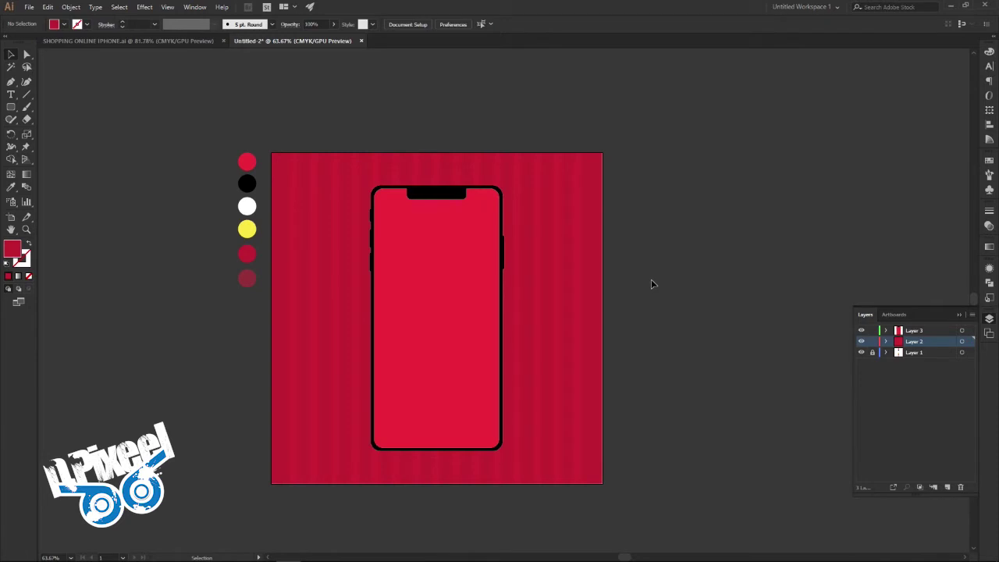
Step: Create the 12:09 time text with a white fill beside the artboard
click(12, 188)
click(244, 208)
click(12, 94)
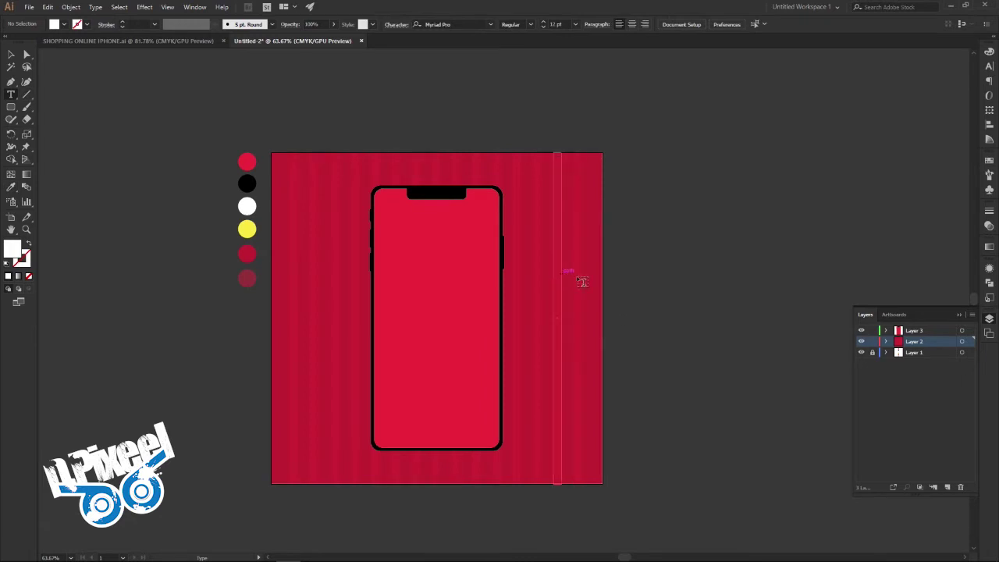
click(635, 285)
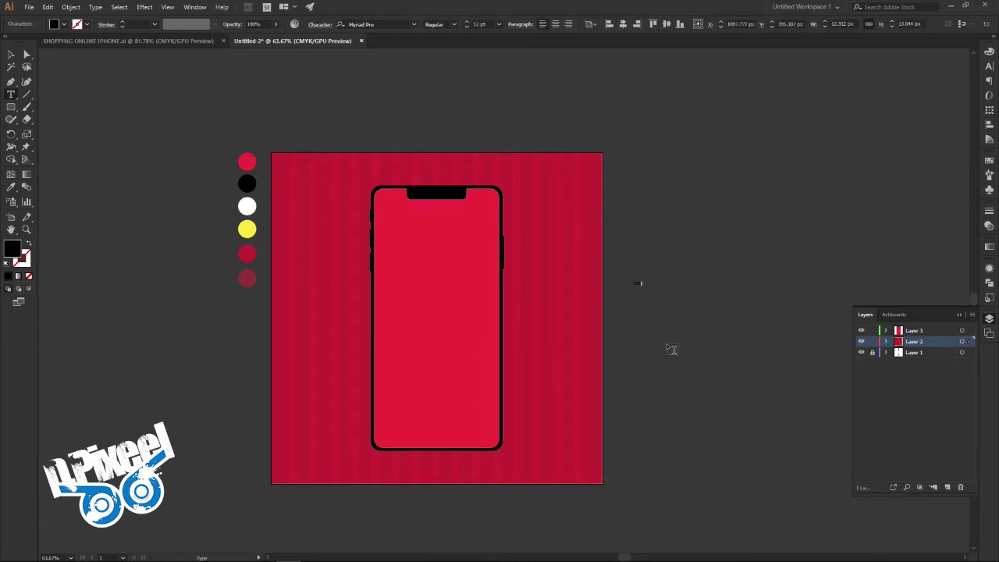
click(63, 25)
click(29, 64)
key(Escape)
key(Escape)
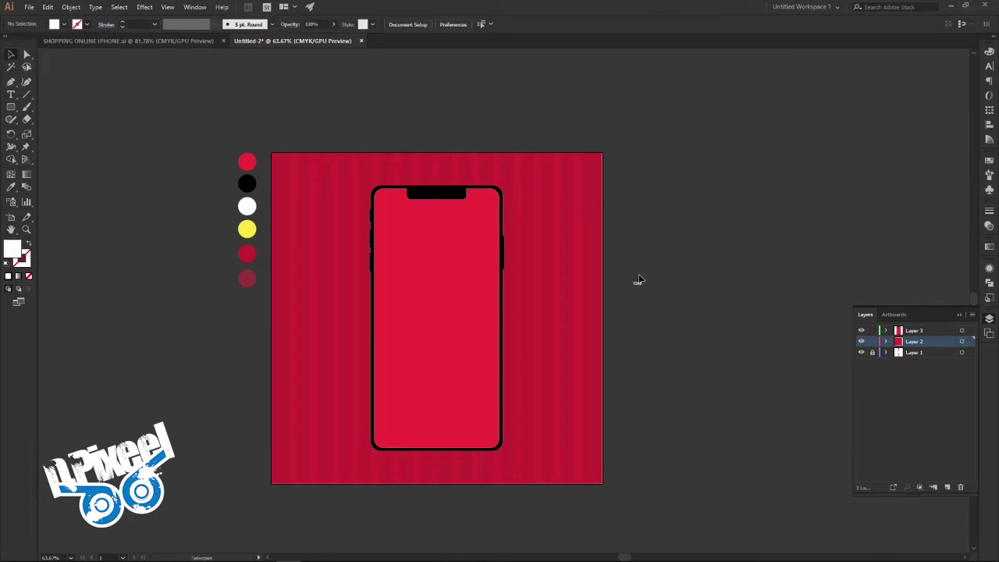
Step: Move the 12:09 label onto the phone screen's top-left corner
drag(637, 286, 393, 203)
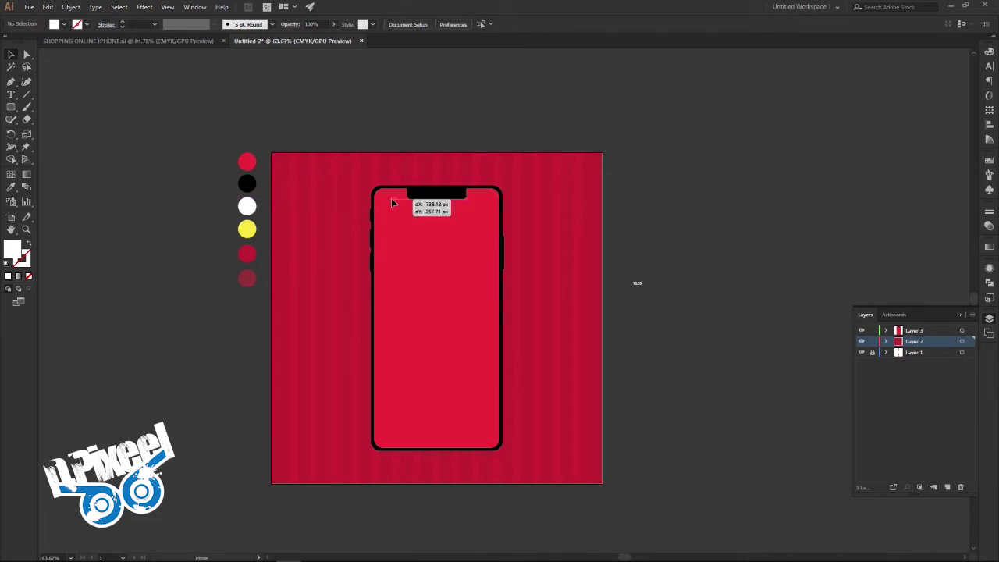
drag(393, 203, 656, 258)
key(a)
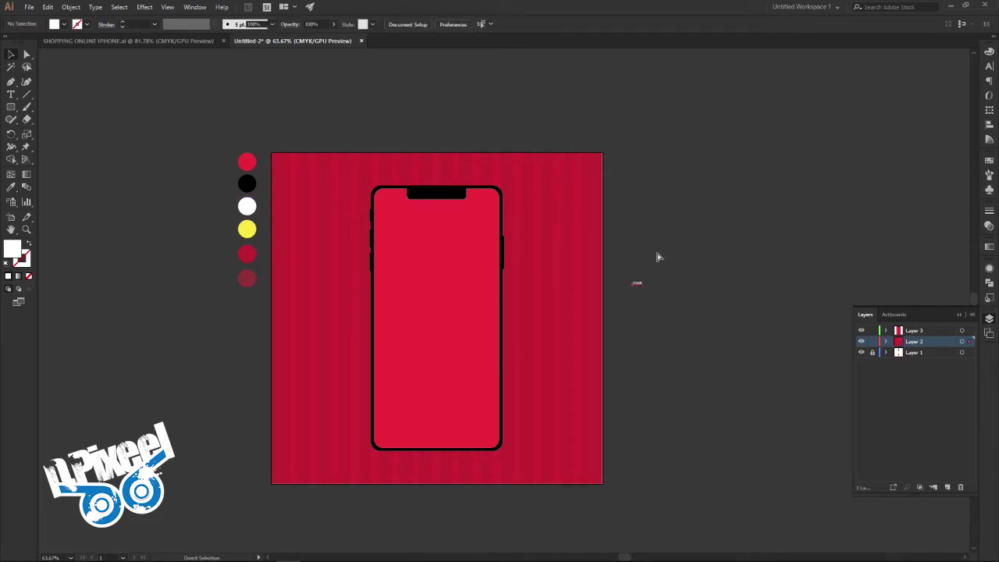
click(458, 233)
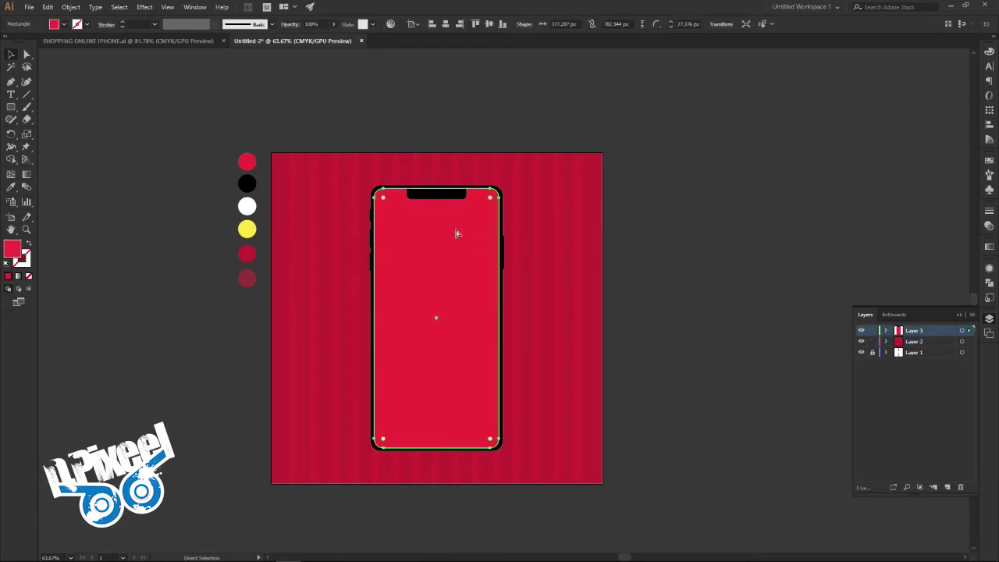
click(622, 260)
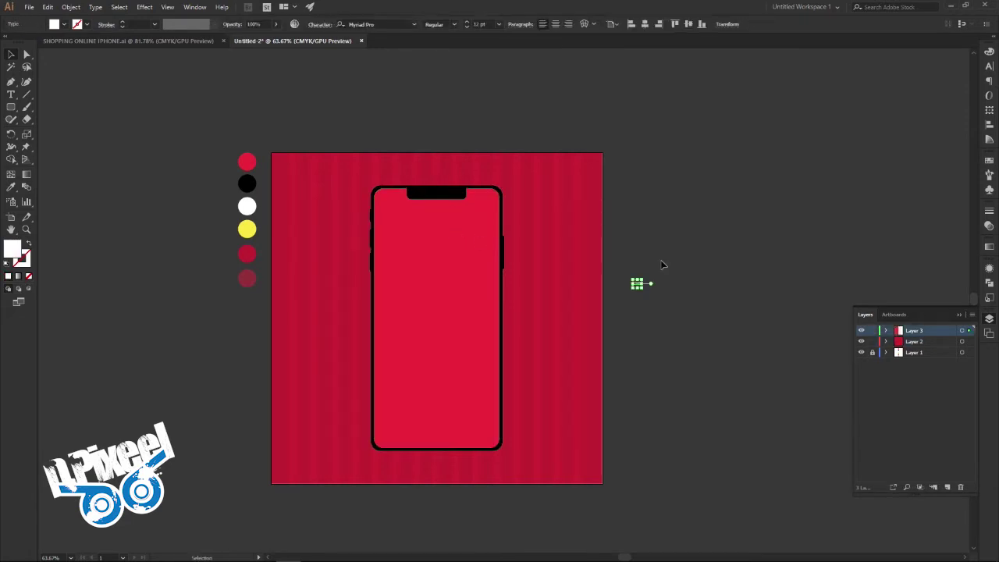
mouse_move(640, 283)
mouse_down()
mouse_move(419, 253)
mouse_move(394, 201)
mouse_up()
click(458, 225)
drag(592, 238, 502, 252)
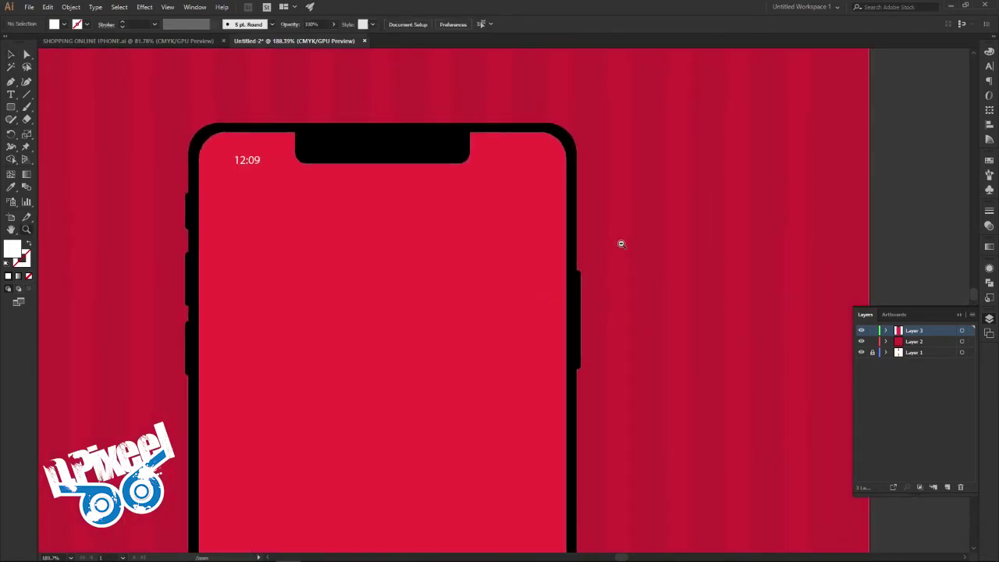
Step: In SHOPPING ONLINE IPHONE.ai, select the signal, wifi and battery status icons
key(v)
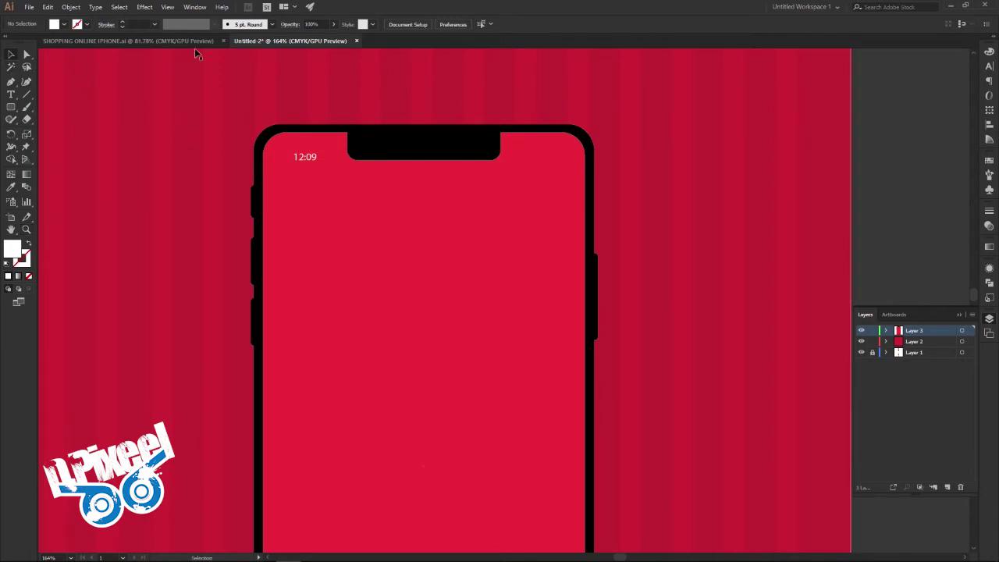
click(195, 41)
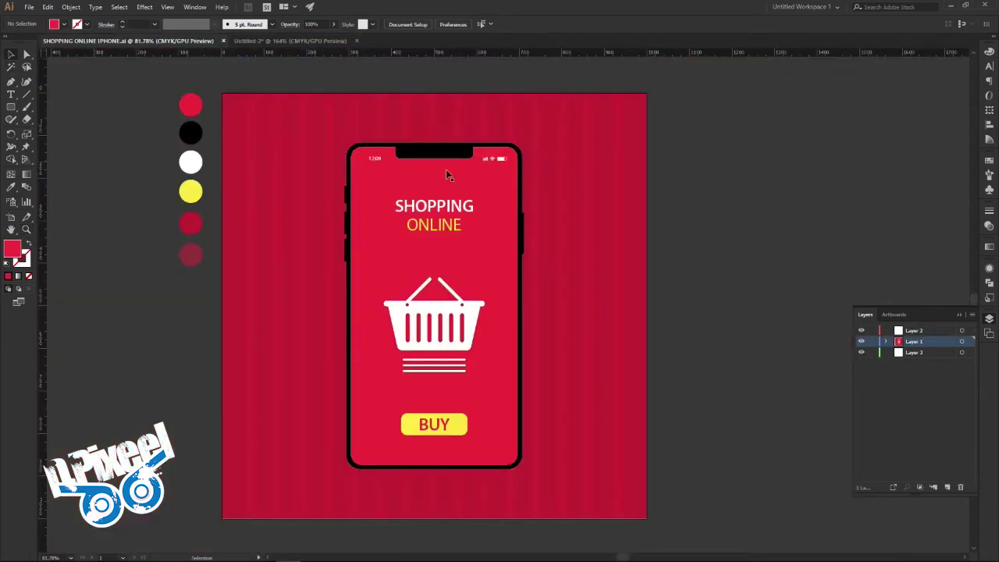
click(504, 160)
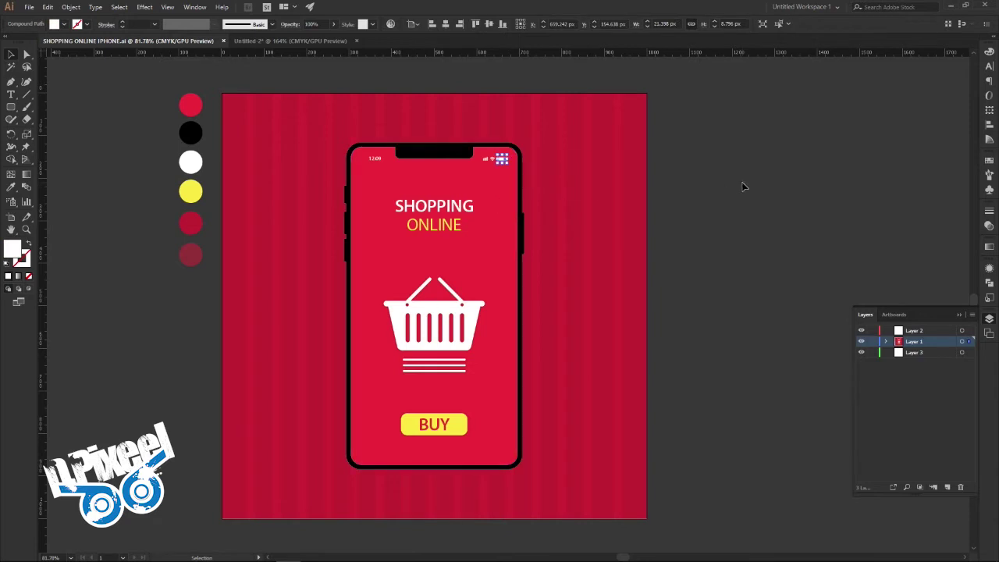
click(719, 195)
key(z)
drag(560, 204, 549, 180)
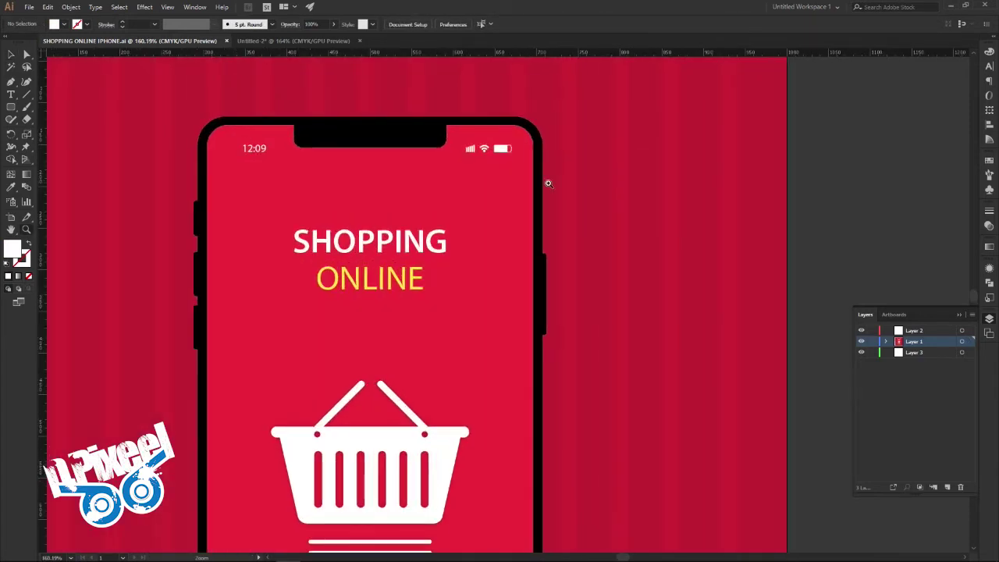
key(v)
click(501, 152)
shift+click(484, 149)
shift+click(469, 150)
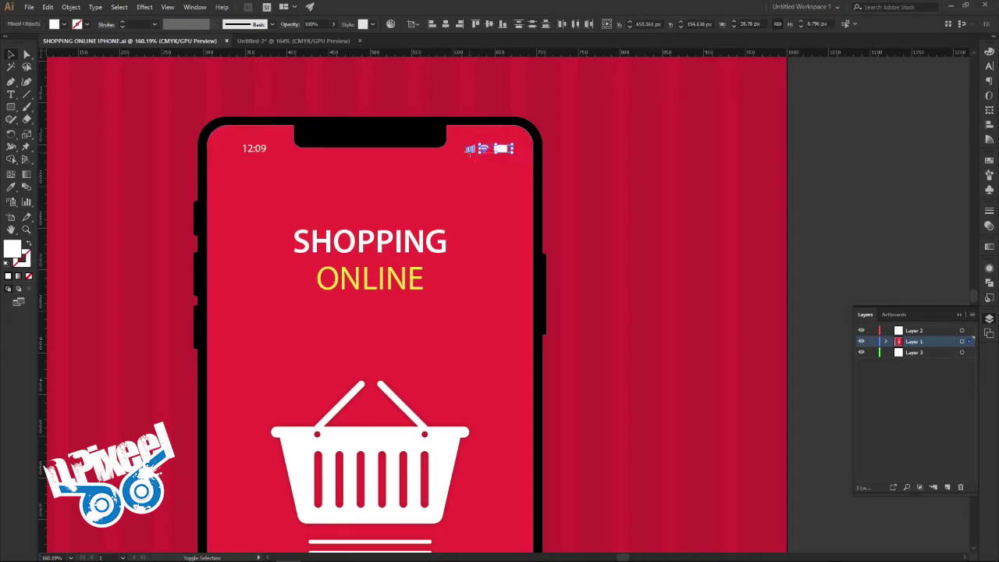
Step: Restore the three status icons after accidentally deleting them
key(a)
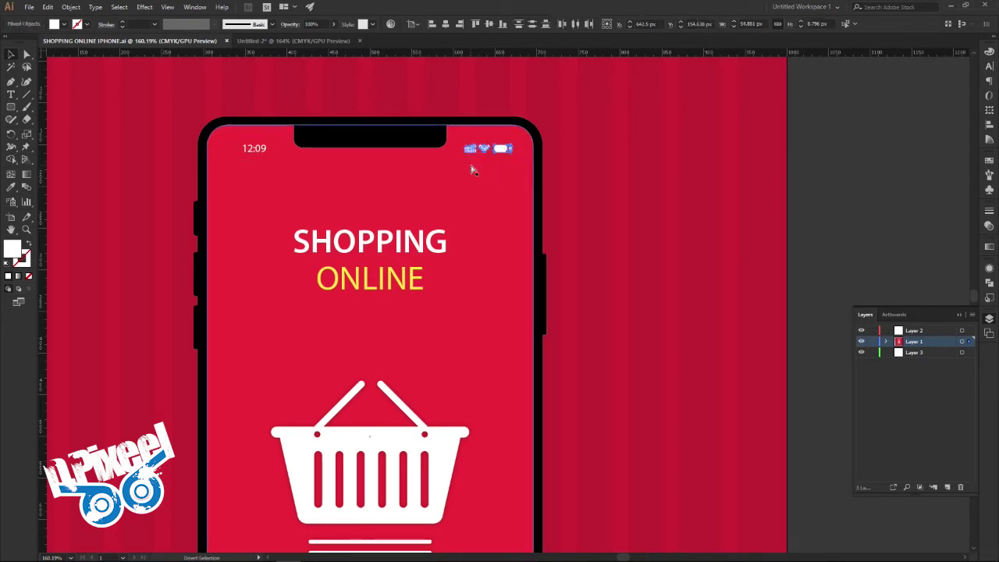
key(Delete)
key(ctrl+z)
key(v)
click(791, 156)
Step: Paste the status icons into Untitled-2 at the phone screen's top-right
click(297, 40)
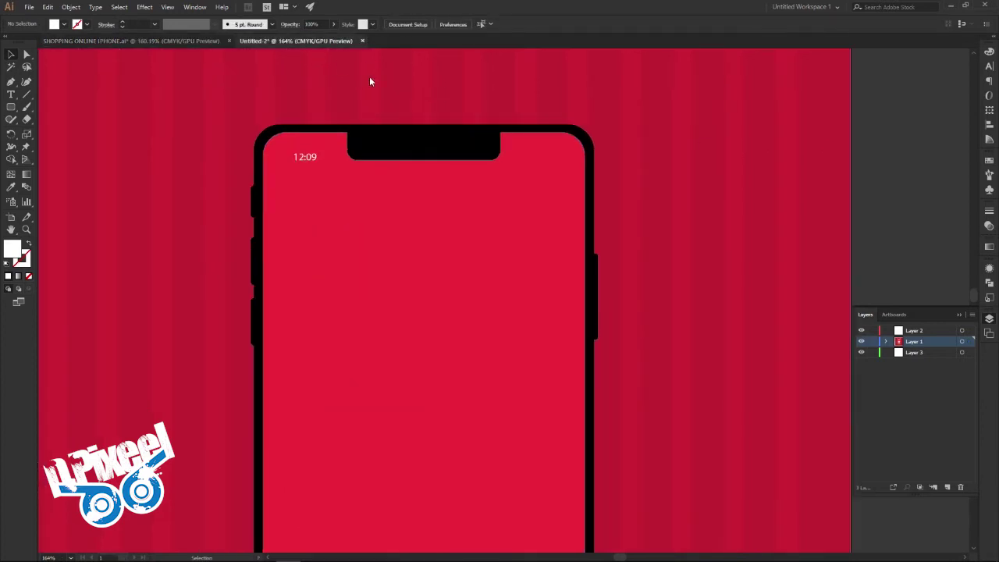
key(ctrl+v)
drag(503, 300, 551, 157)
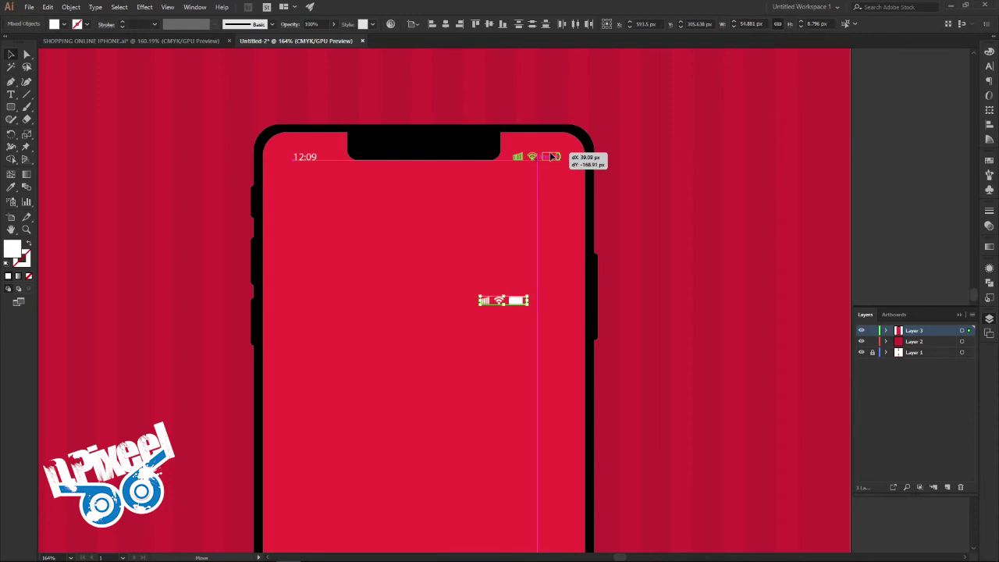
drag(551, 157, 551, 157)
click(689, 264)
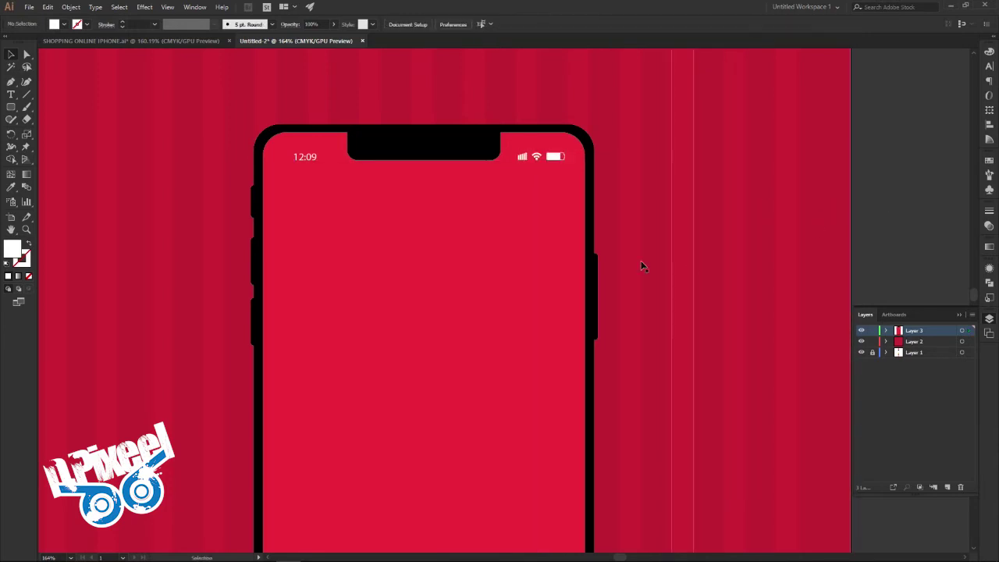
scroll(383, 194, down, 5)
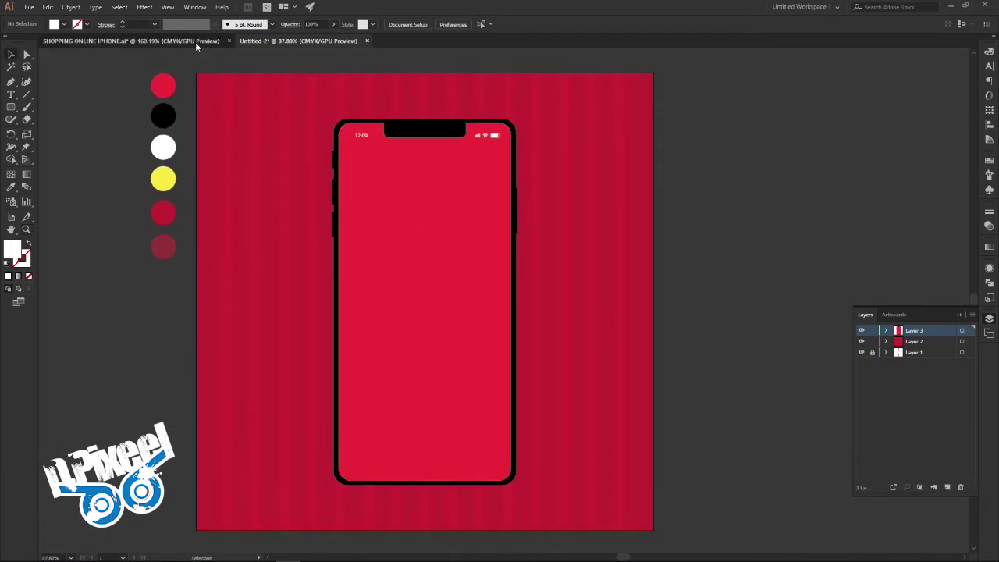
Step: Move the black notch up flush against the phone's top edge
click(196, 42)
scroll(503, 281, down, 3)
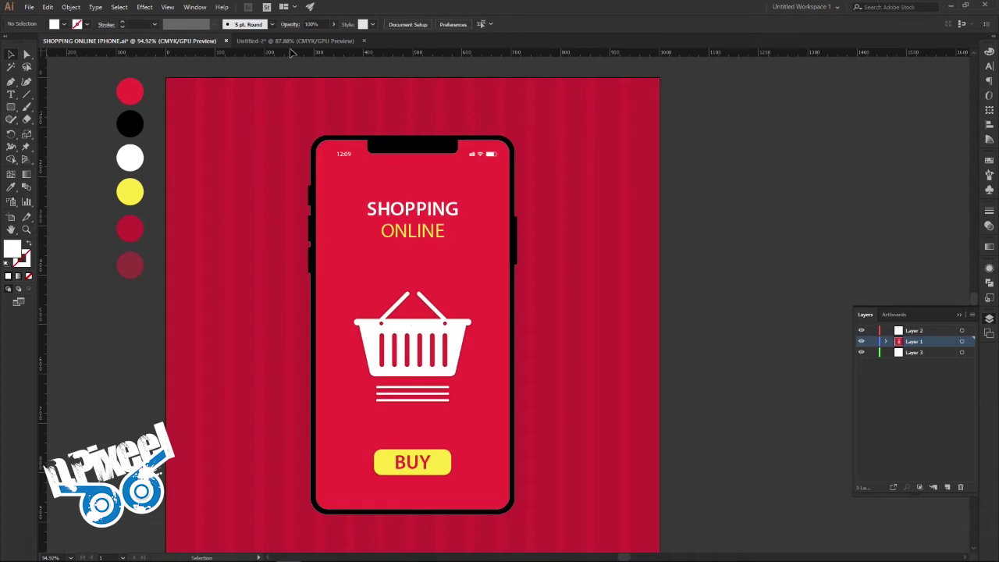
click(289, 41)
click(426, 134)
drag(426, 134, 425, 130)
click(767, 193)
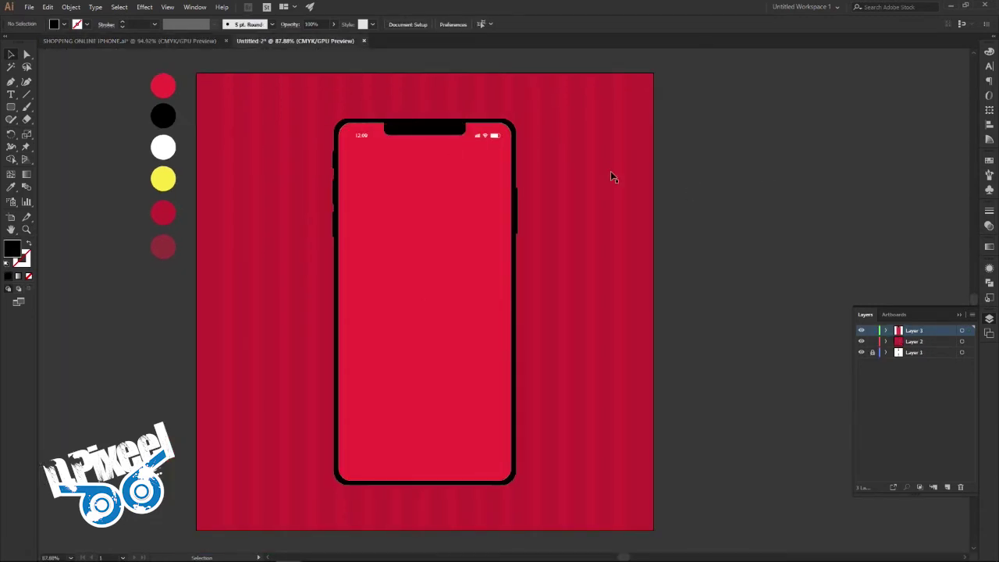
Step: Sample white and type the SHOPPING text beside the artboard
click(215, 43)
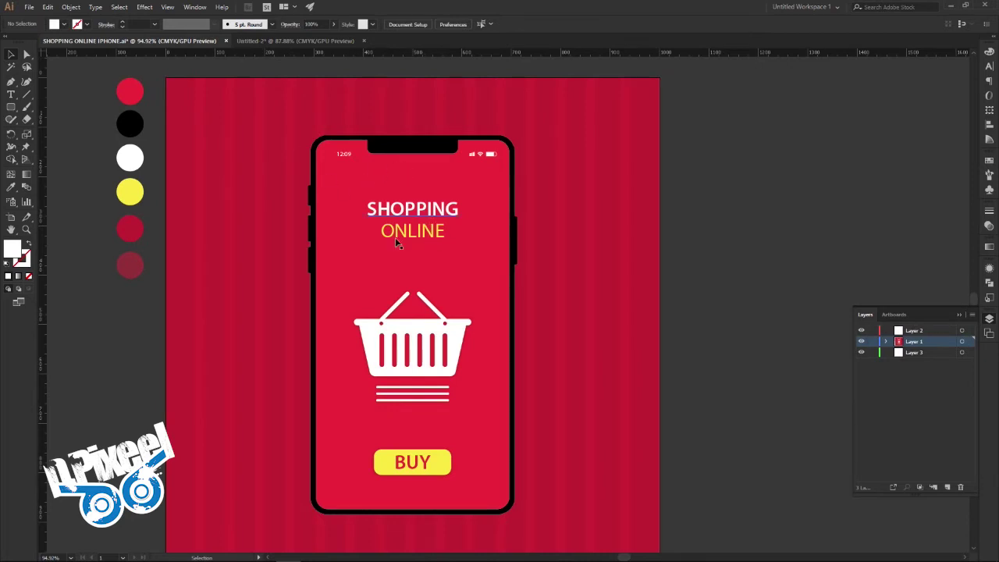
click(343, 41)
click(11, 95)
click(20, 189)
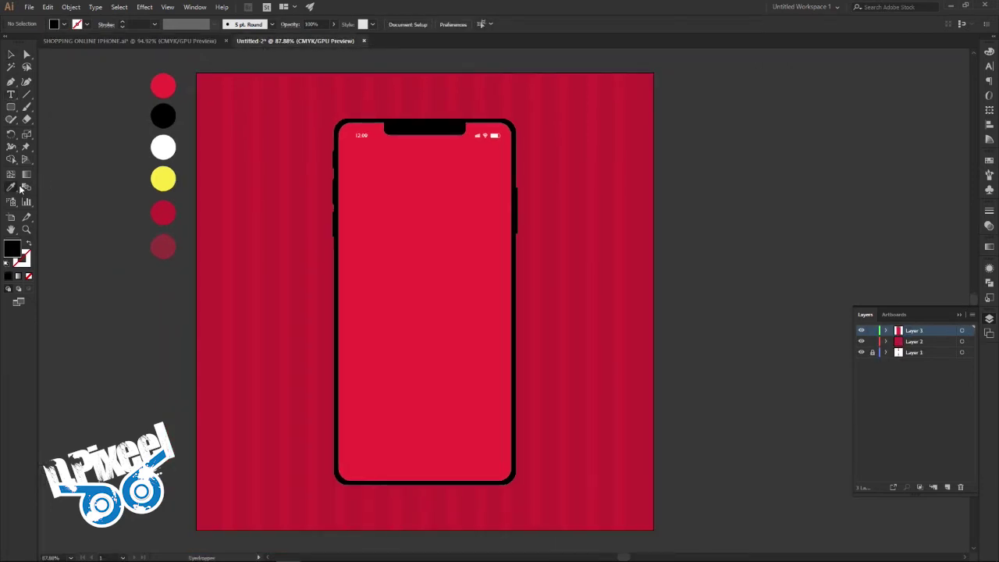
click(157, 152)
key(t)
click(698, 292)
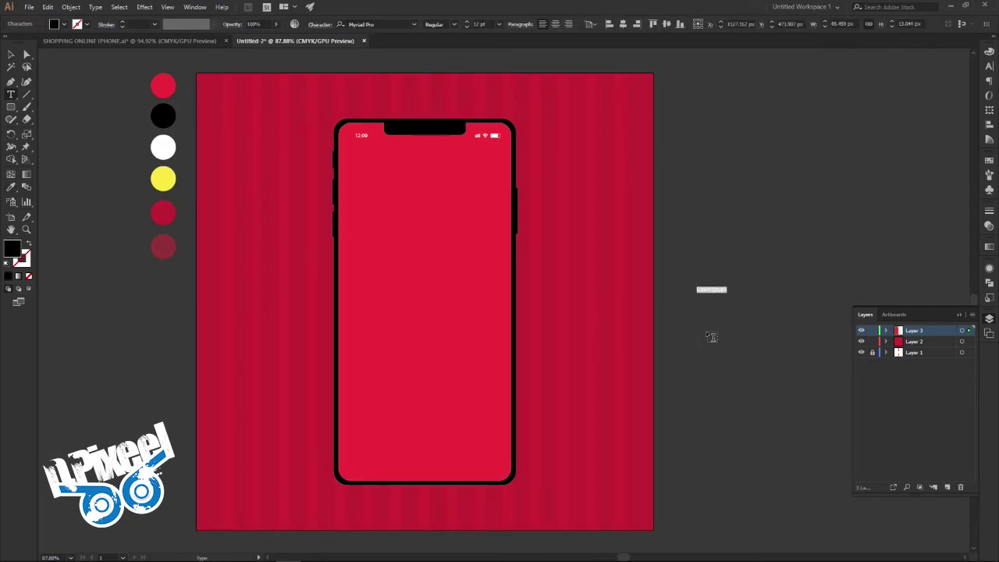
text(Sh)
key(Escape)
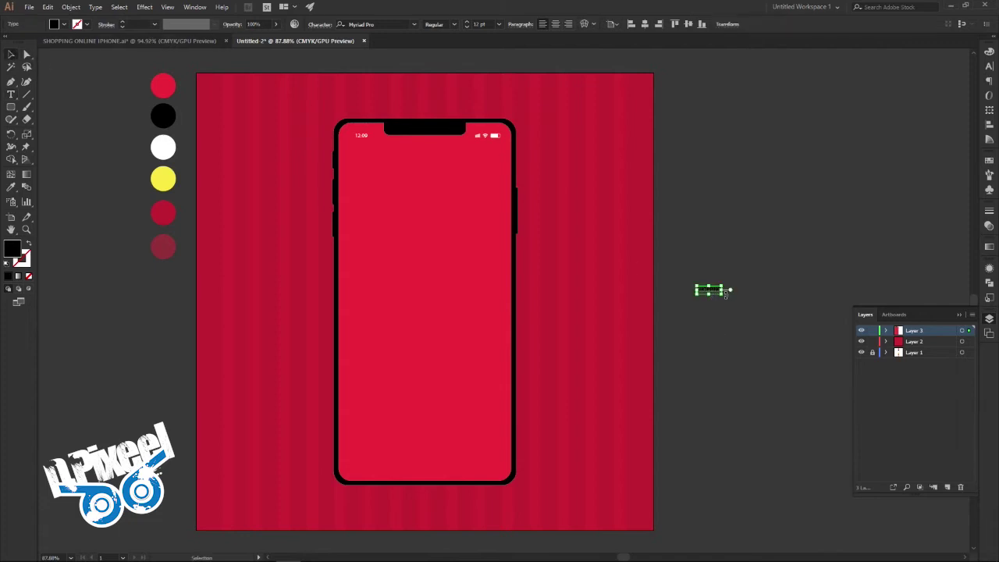
Step: Enlarge the SHOPPING text, make it white and set it to Semibold
drag(720, 294, 768, 304)
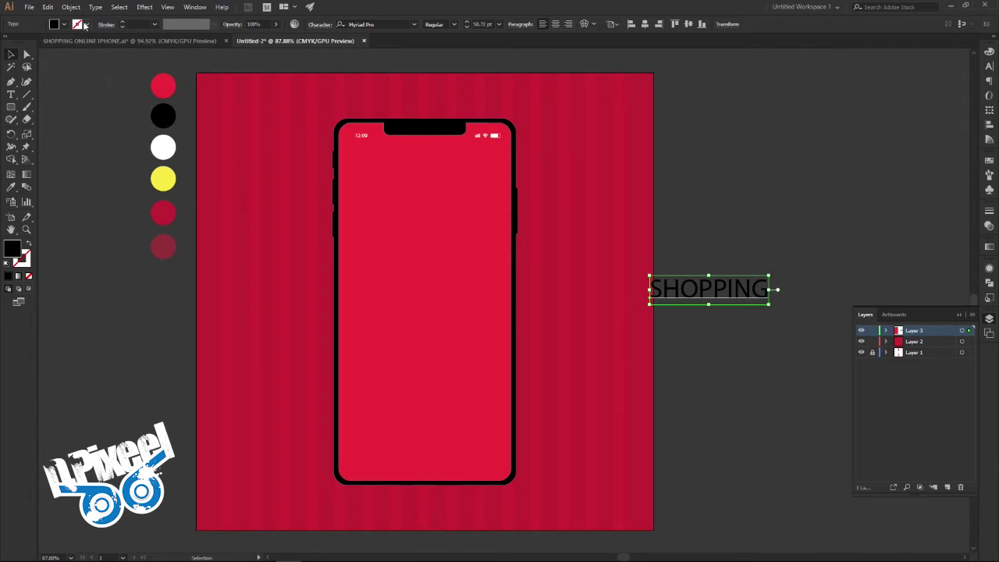
click(18, 189)
click(164, 148)
click(11, 54)
click(452, 24)
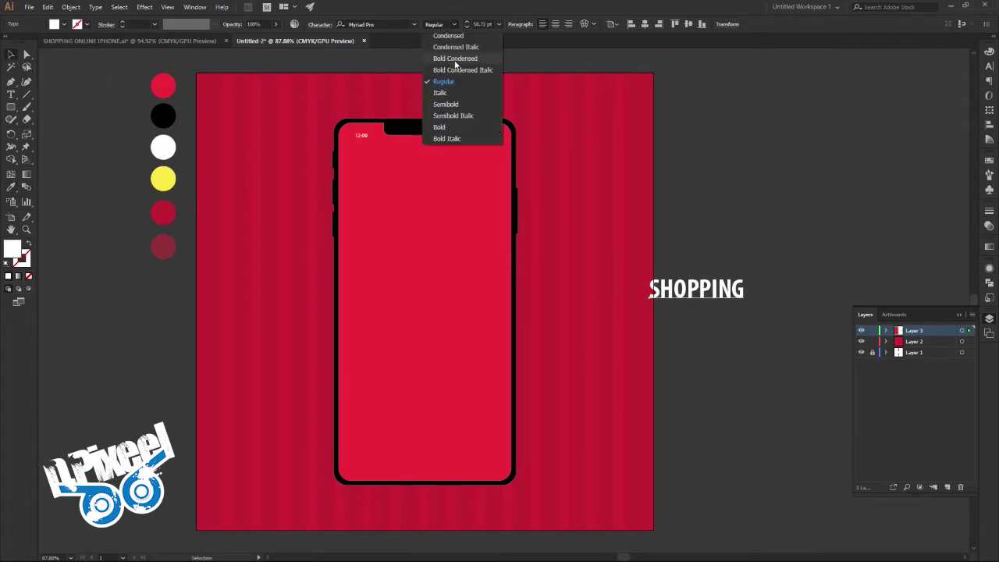
click(448, 103)
Step: Centre SHOPPING on the artboard near the screen top and duplicate it below
mouse_move(753, 291)
mouse_down()
mouse_move(468, 190)
mouse_move(471, 180)
mouse_up()
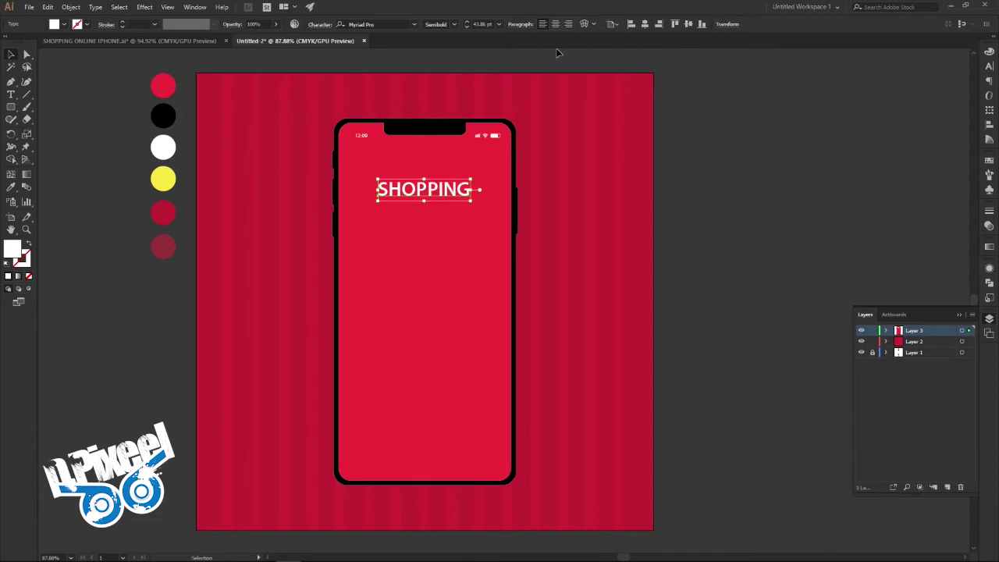
click(612, 25)
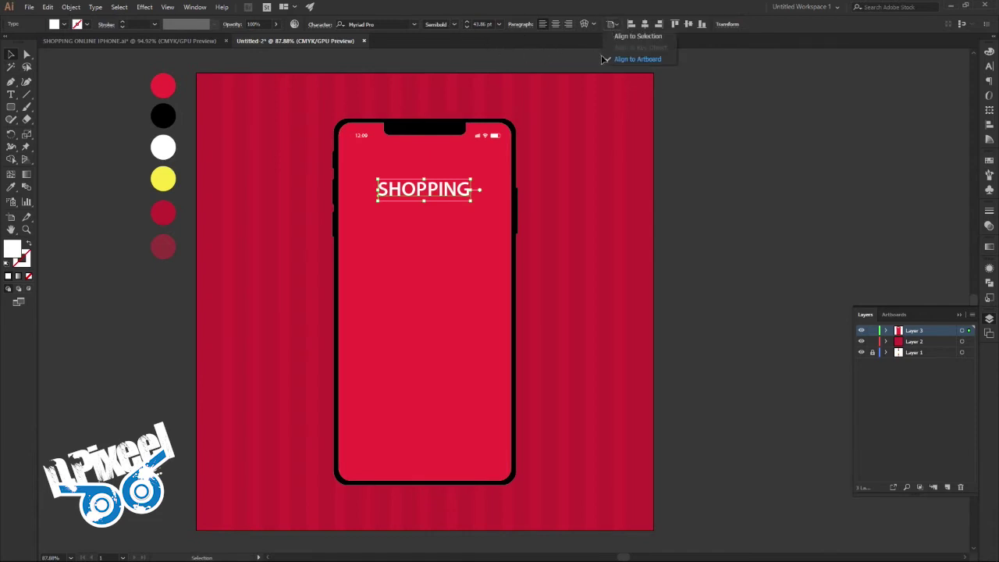
click(640, 28)
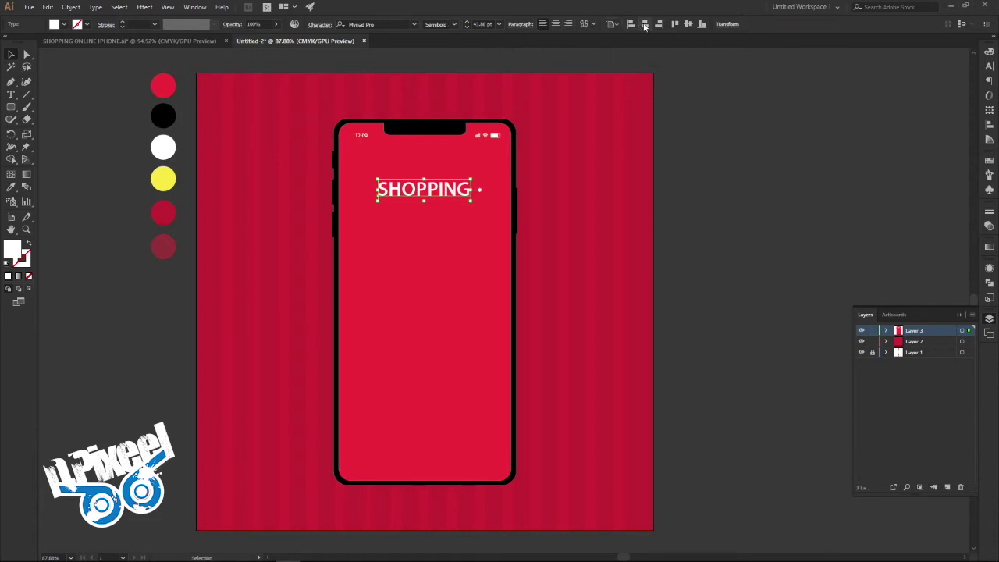
mouse_move(452, 191)
mouse_down()
mouse_move(451, 224)
mouse_move(460, 217)
mouse_move(361, 214)
mouse_up()
key(t)
Step: Type ONLINE in Regular style, centre it under SHOPPING and colour it yellow
text(ONLINE)
click(12, 55)
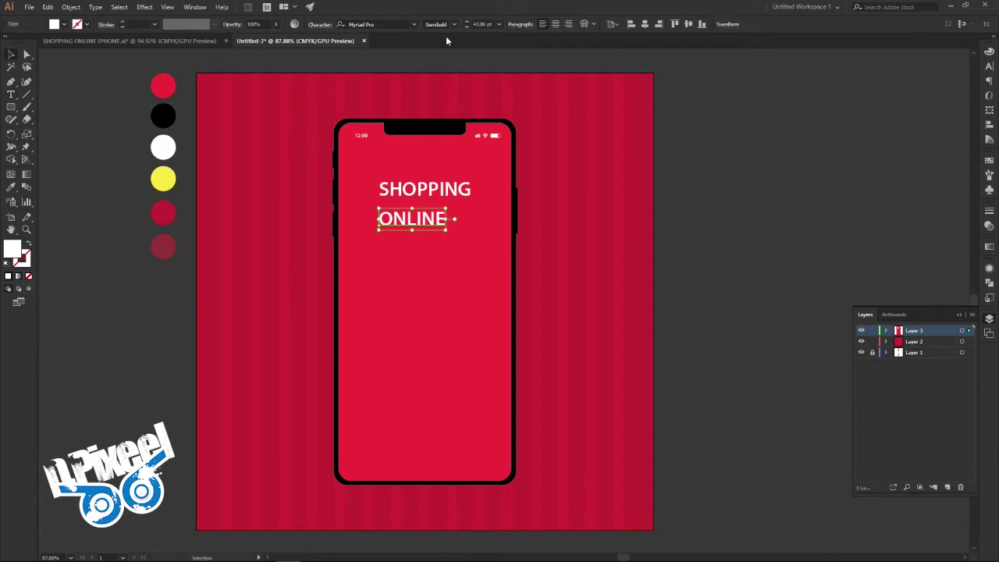
click(453, 27)
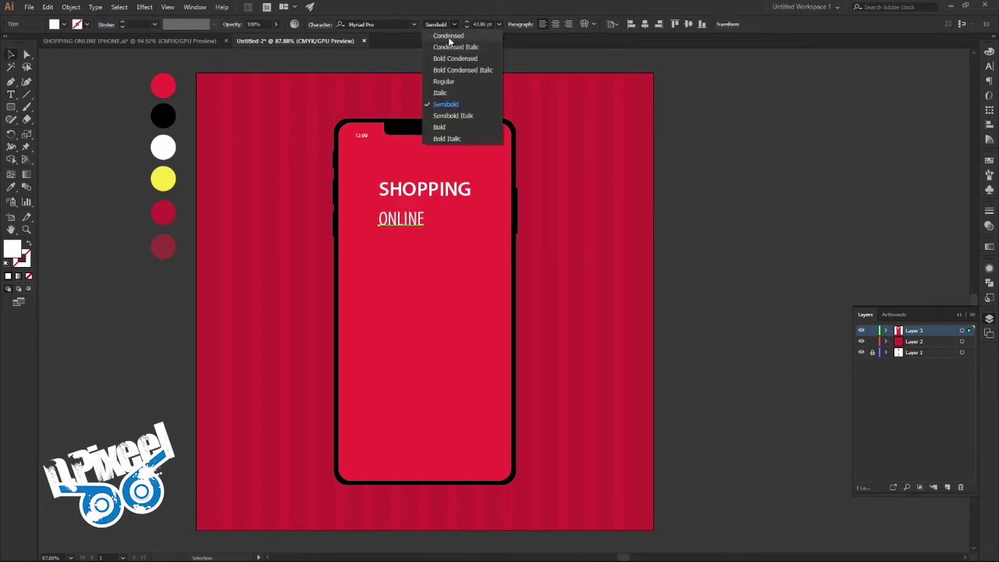
click(444, 82)
drag(434, 227, 445, 217)
click(11, 188)
click(161, 179)
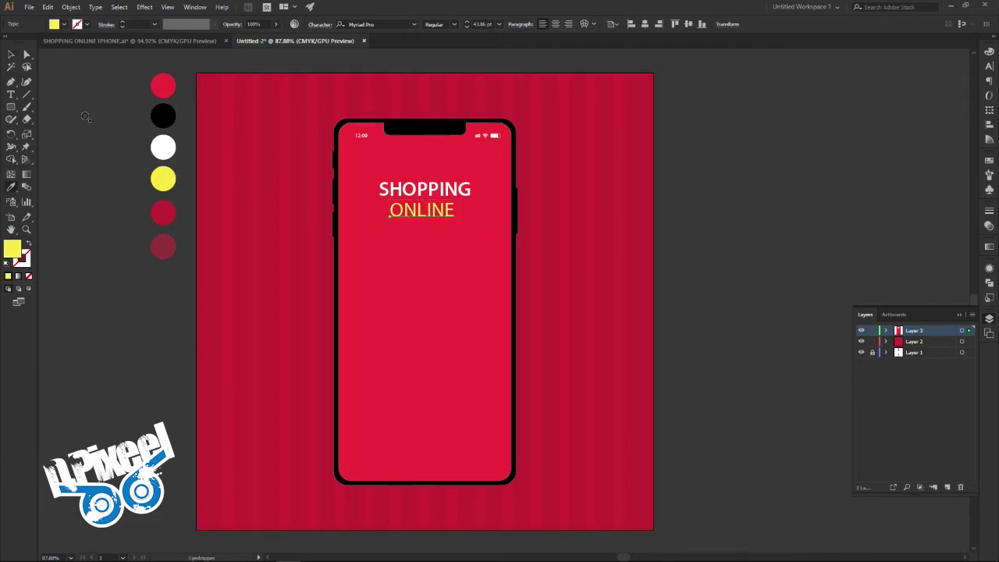
Step: Shrink the ONLINE text slightly about its centre
click(12, 55)
click(94, 82)
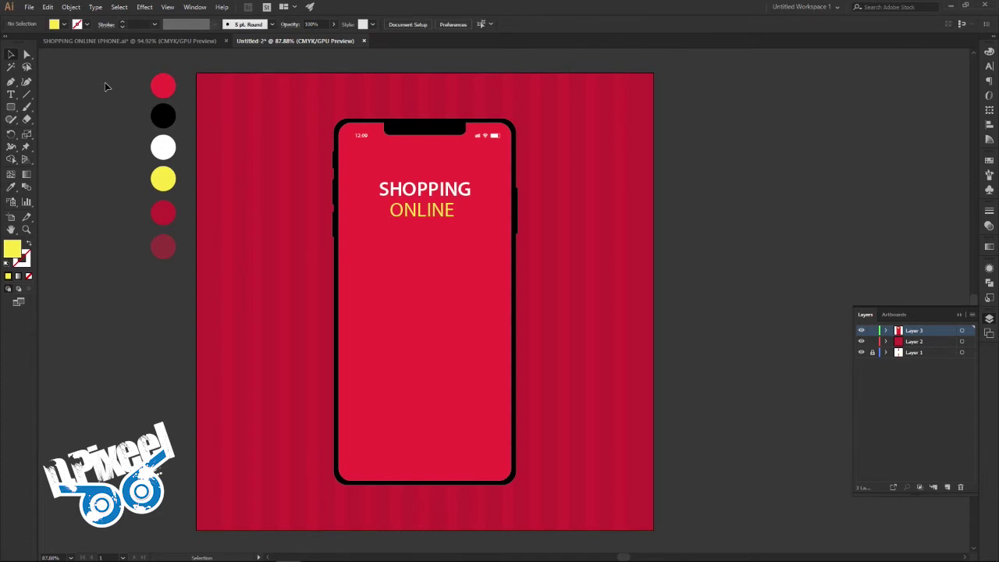
click(433, 222)
drag(455, 220, 449, 219)
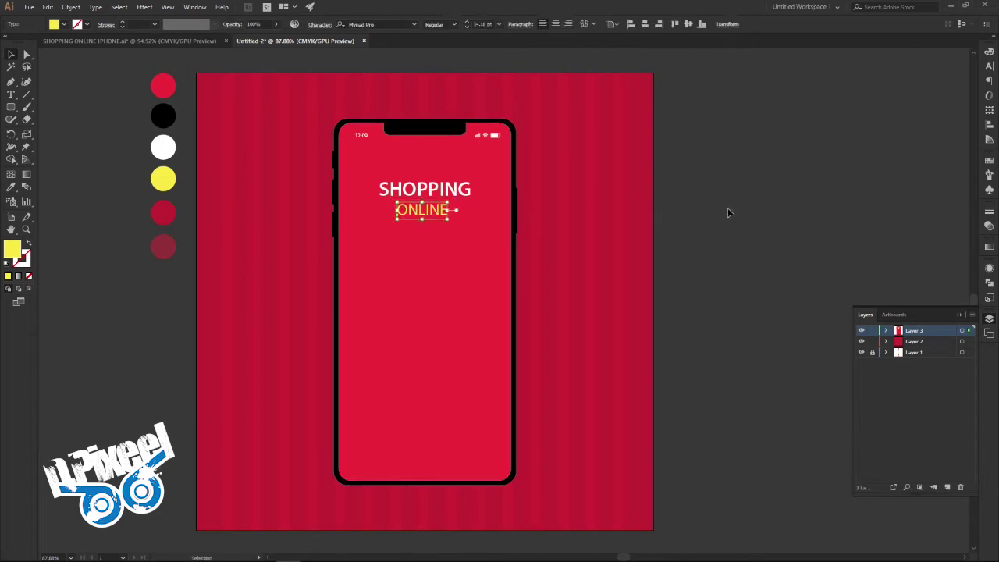
click(700, 209)
Step: Compare with the SHOPPING ONLINE IPHONE.ai reference and enlarge ONLINE slightly around its centre
click(175, 43)
mouse_move(461, 247)
mouse_down()
mouse_move(424, 247)
mouse_move(437, 247)
mouse_up()
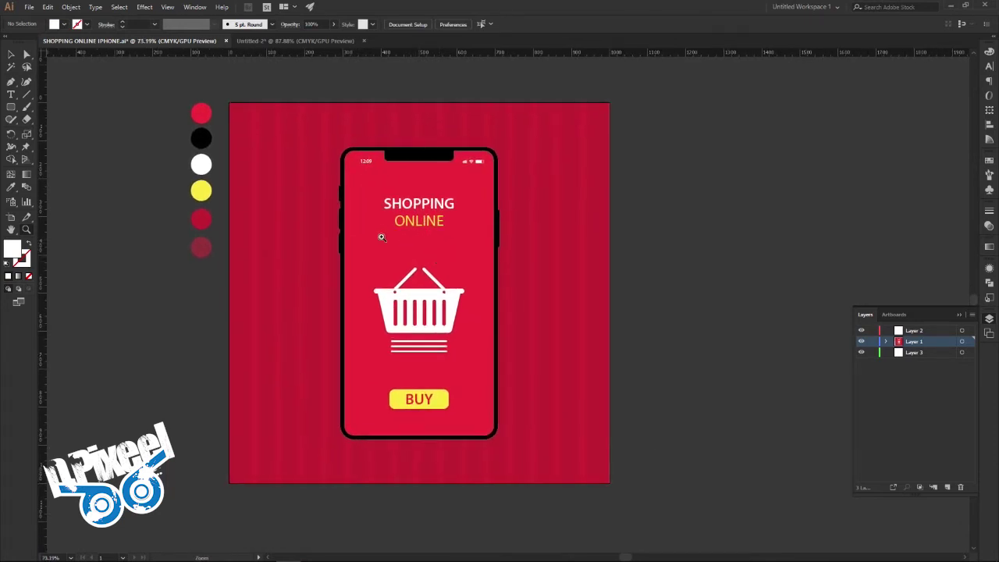
click(286, 39)
click(443, 212)
mouse_move(442, 212)
mouse_down()
mouse_move(455, 211)
mouse_move(450, 218)
mouse_up()
click(757, 241)
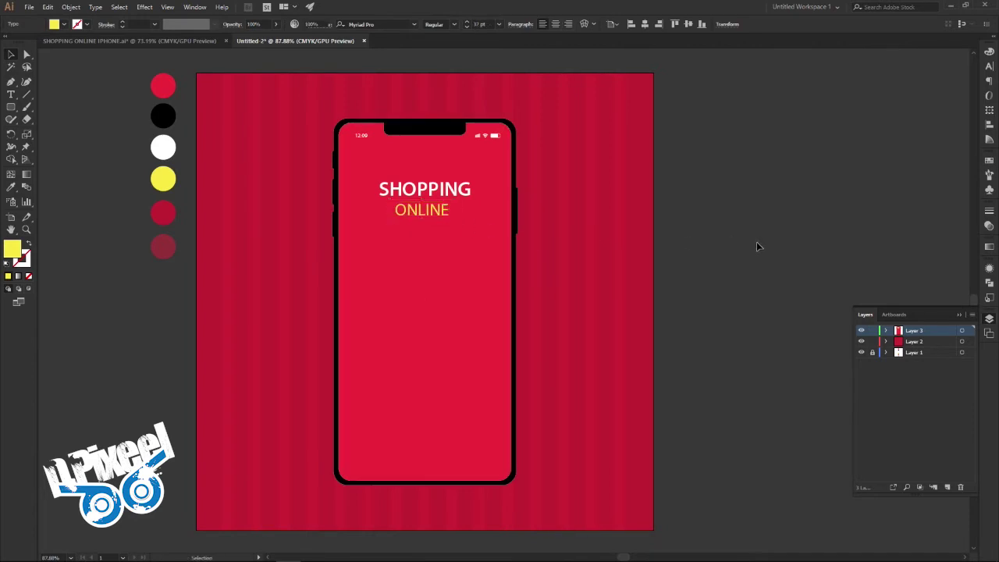
Step: Select SHOPPING and ONLINE together and centre them horizontally
click(437, 211)
shift+click(439, 187)
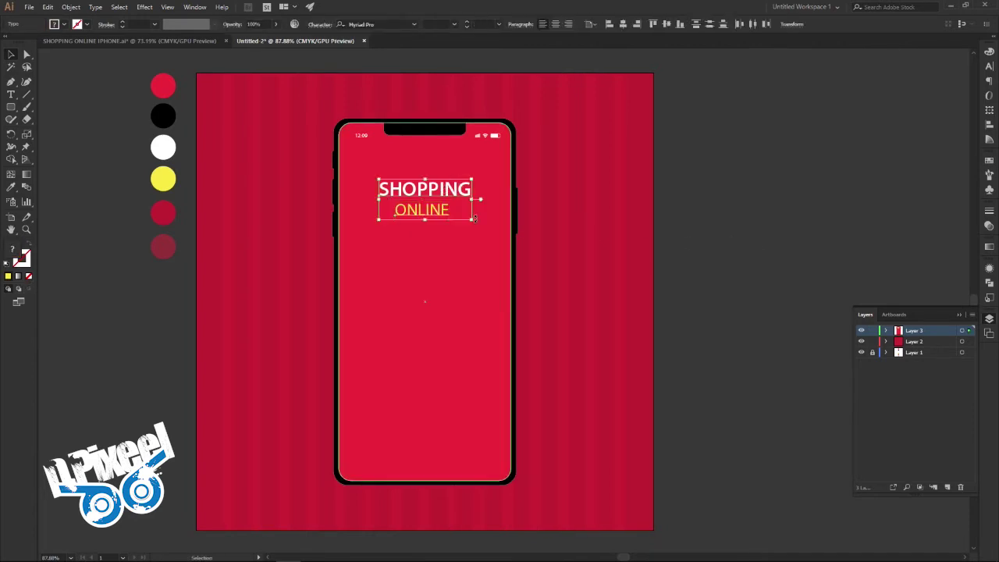
click(591, 25)
click(604, 36)
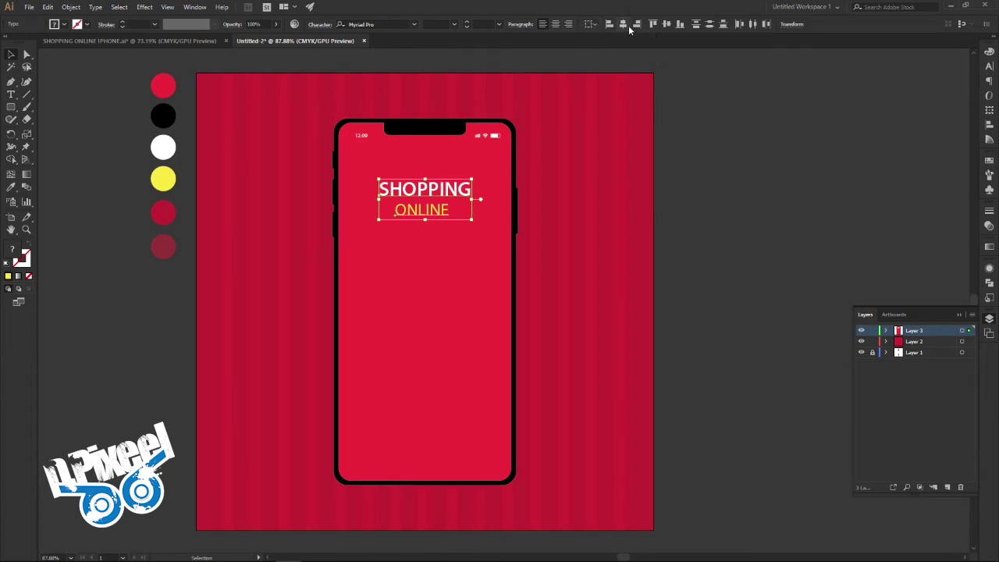
click(623, 24)
click(702, 245)
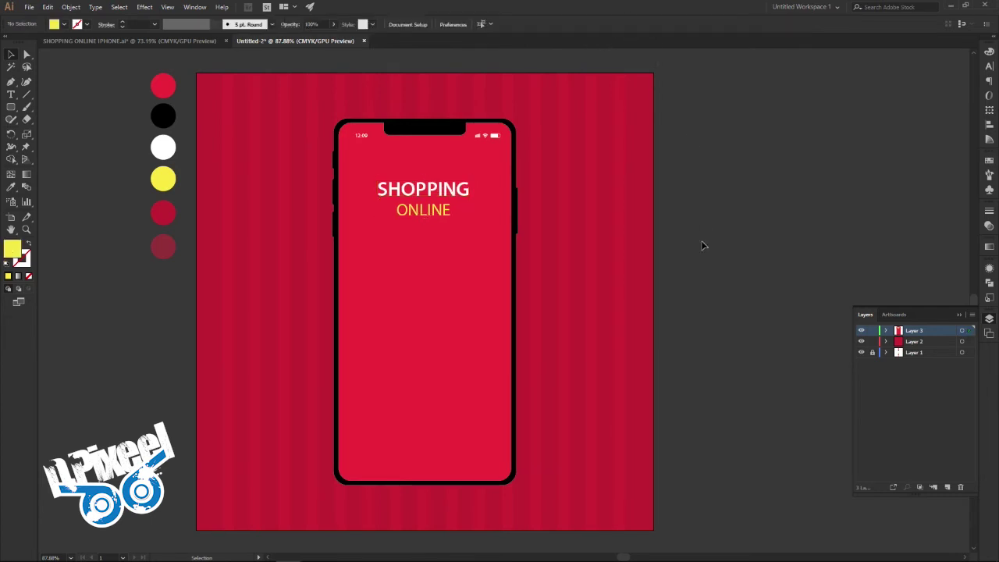
Step: Reselect both heading lines and change the alignment target
click(414, 212)
shift+click(421, 189)
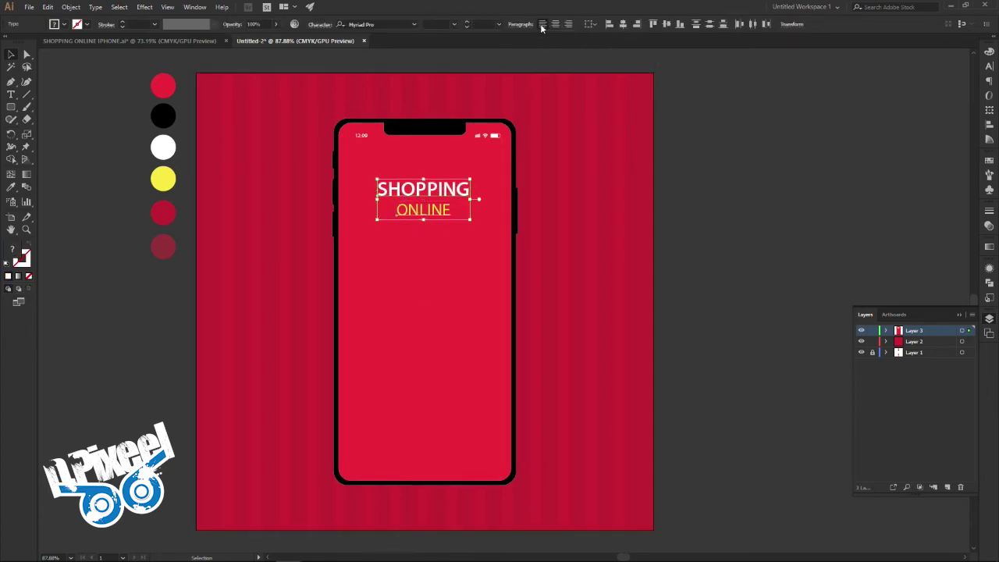
click(590, 25)
click(609, 41)
Step: Centre the two-line heading horizontally and compare it with the reference design
click(623, 24)
click(680, 148)
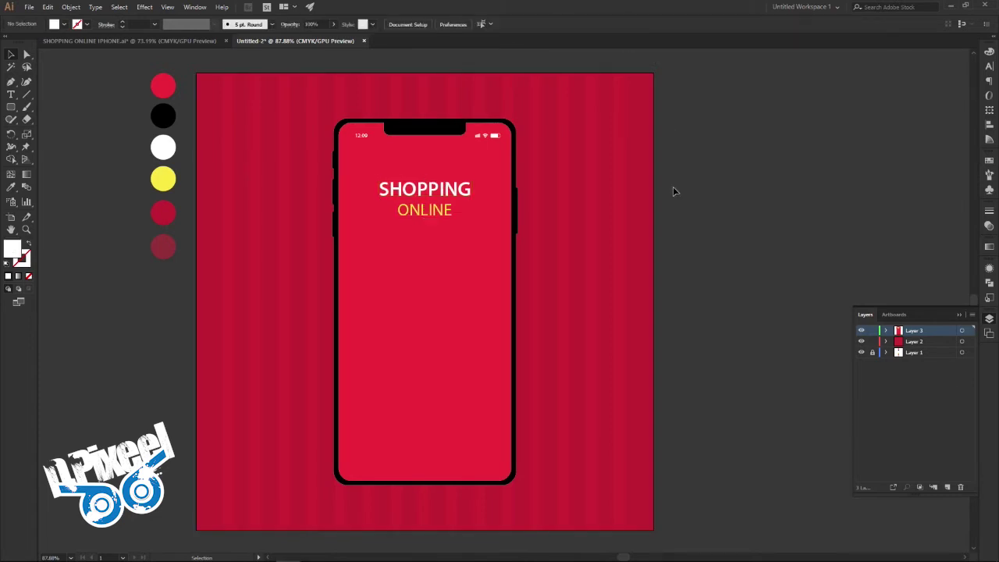
click(185, 40)
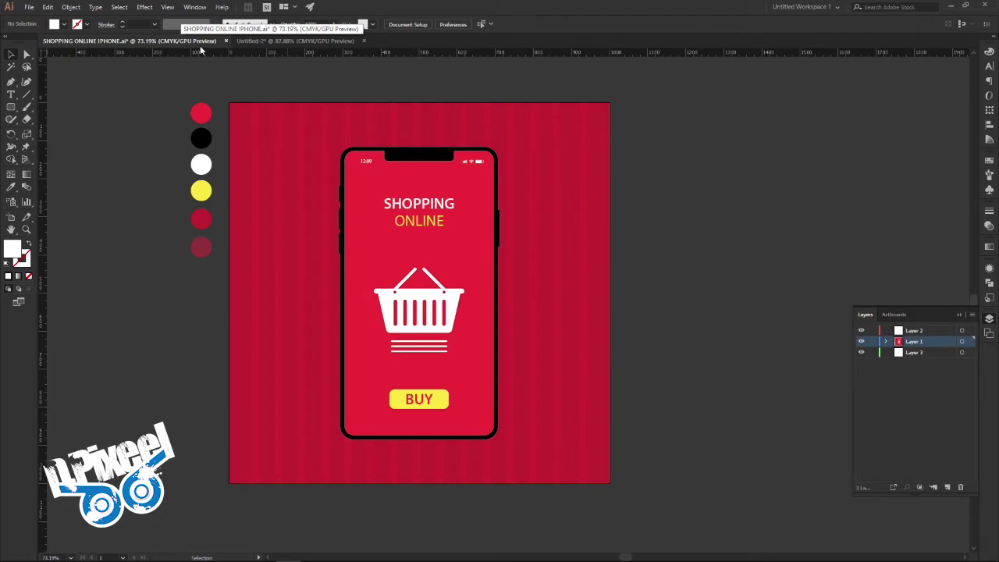
click(306, 41)
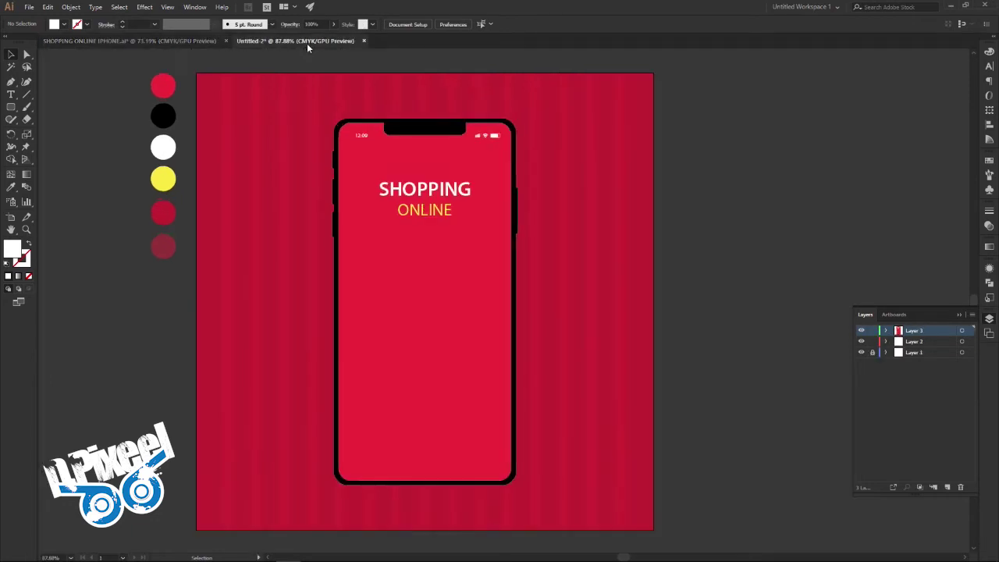
Step: Recheck the reference, then add a new empty Layer 4 for the basket
click(101, 43)
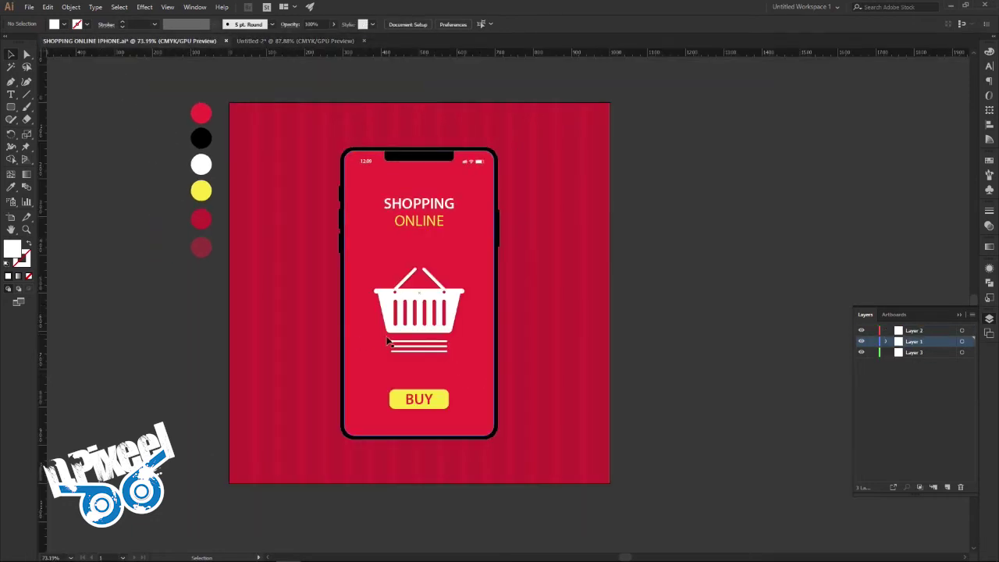
click(274, 42)
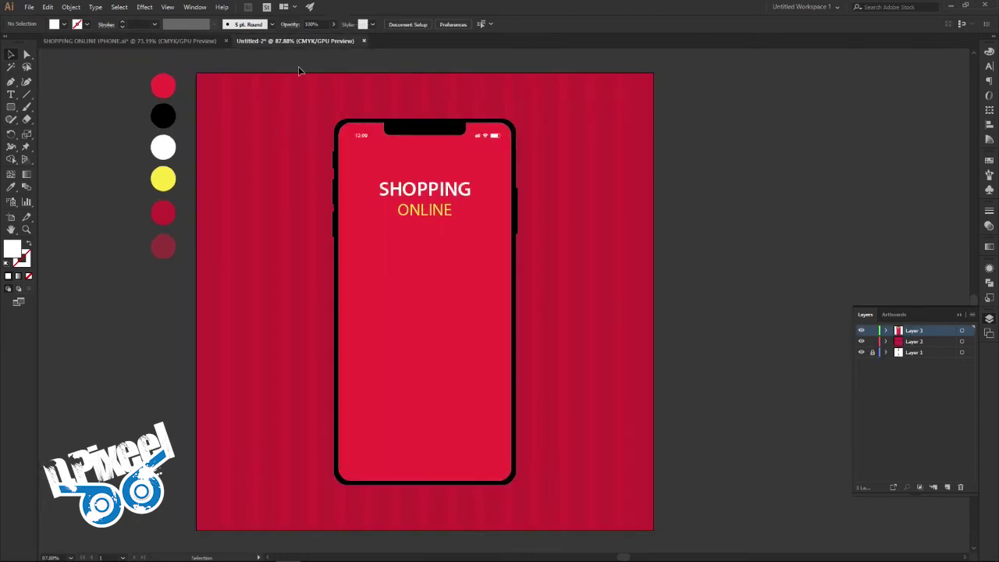
click(947, 487)
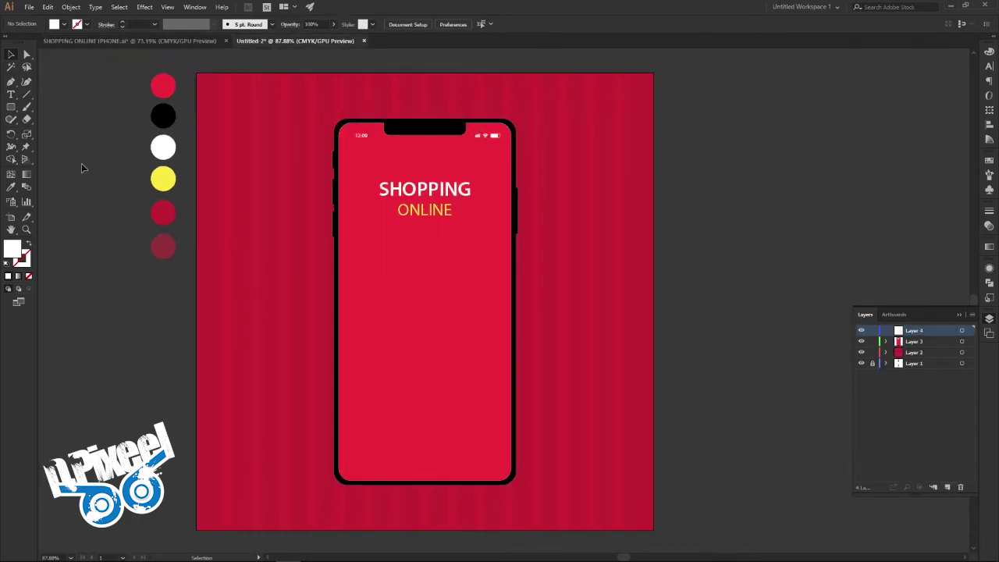
click(11, 109)
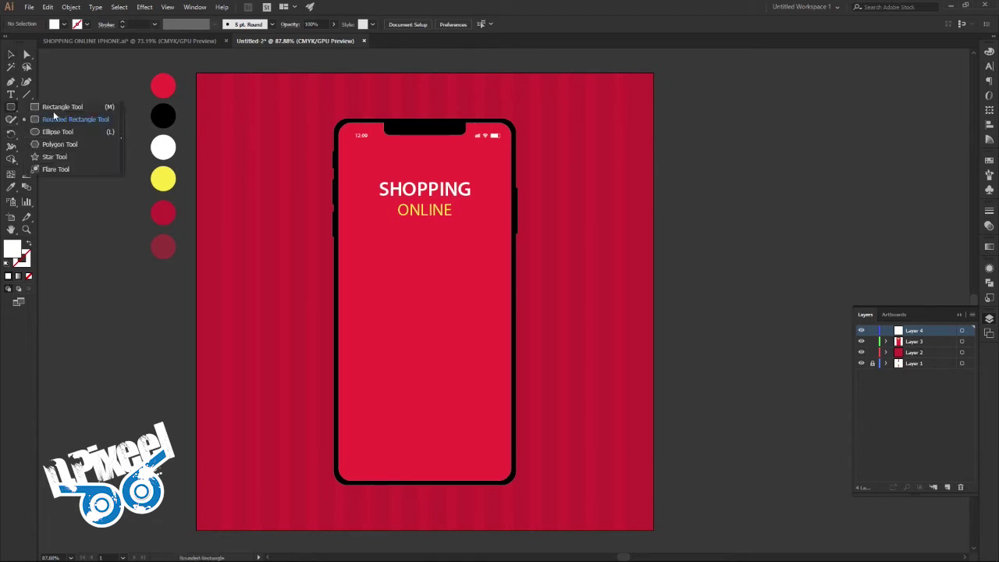
Step: Draw a white rectangle in the middle of the phone screen and nudge it slightly right
click(54, 116)
mouse_move(385, 301)
mouse_down()
mouse_move(467, 341)
mouse_move(460, 346)
mouse_up()
click(11, 54)
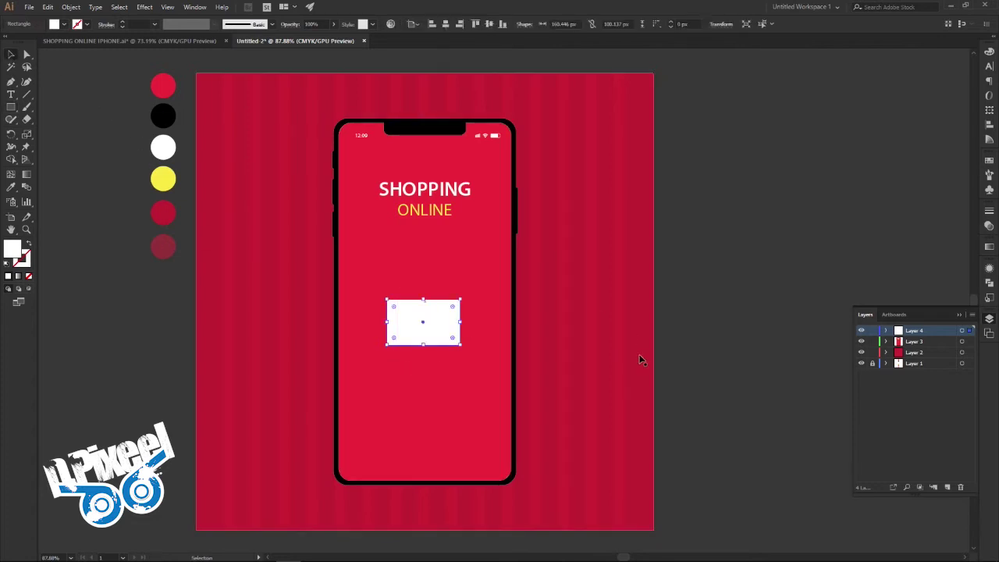
key(z)
drag(428, 335, 562, 344)
click(11, 54)
click(328, 272)
drag(409, 326, 413, 326)
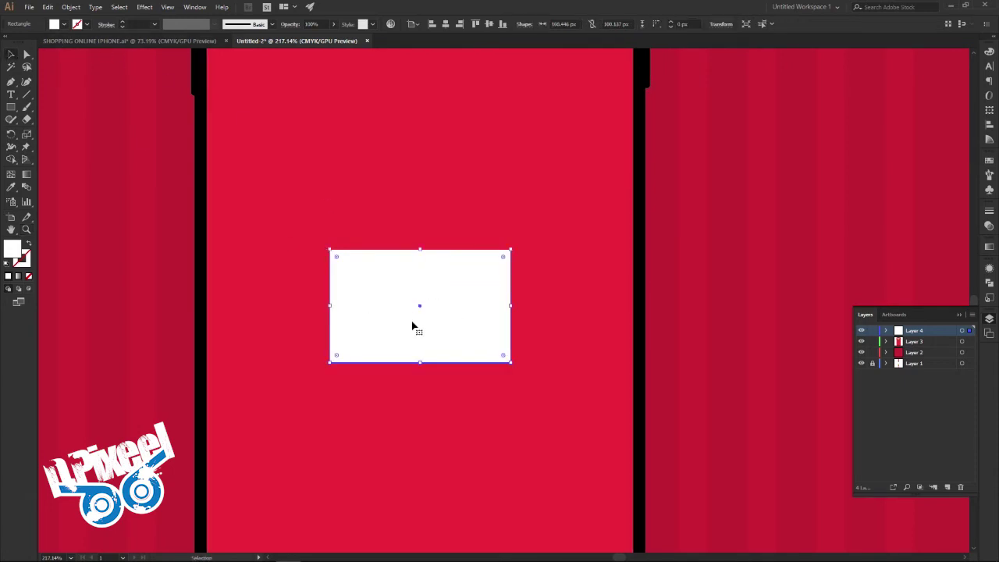
Step: Round the rectangle's corners to a radius of about 8.7 px
click(27, 54)
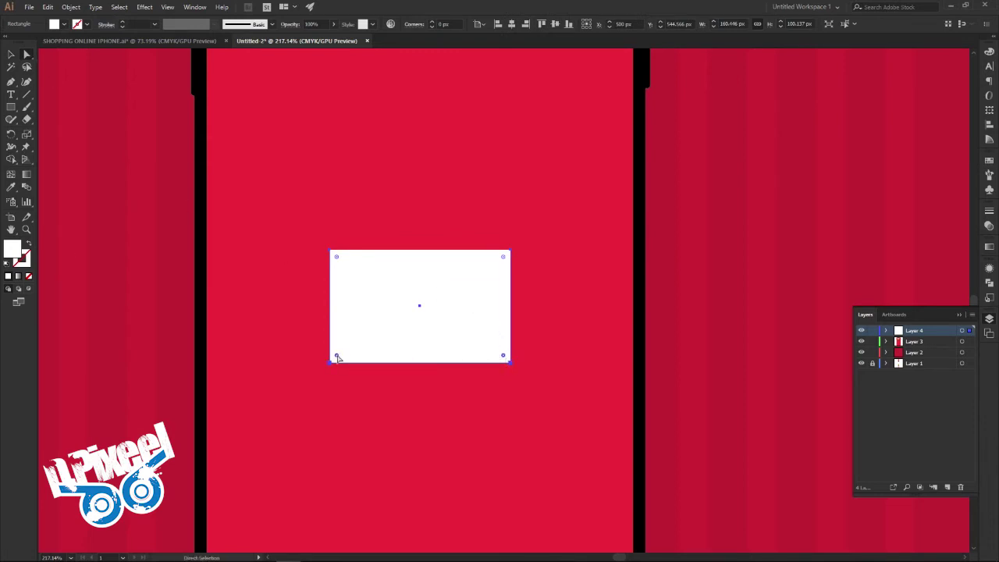
drag(337, 358, 338, 357)
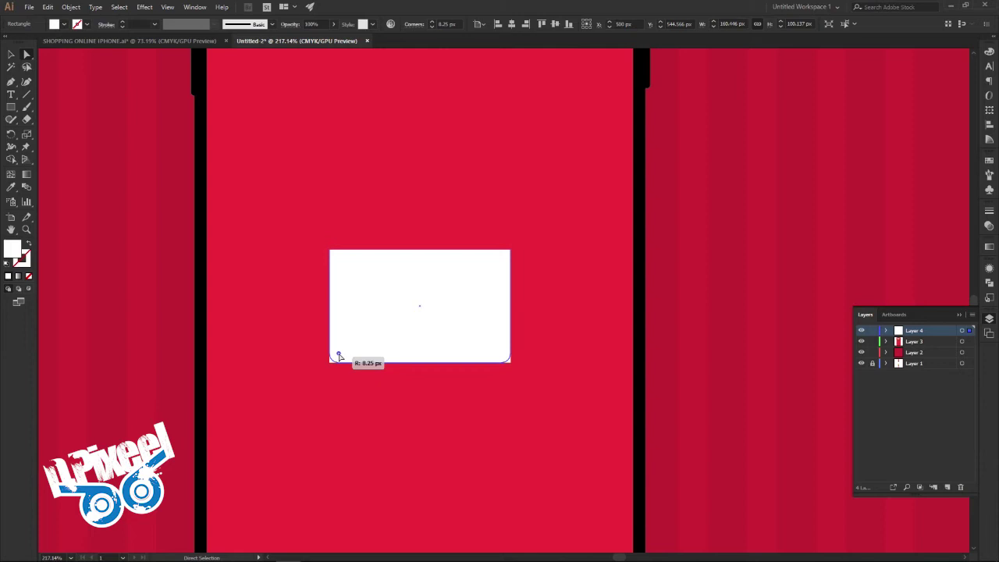
drag(339, 357, 337, 355)
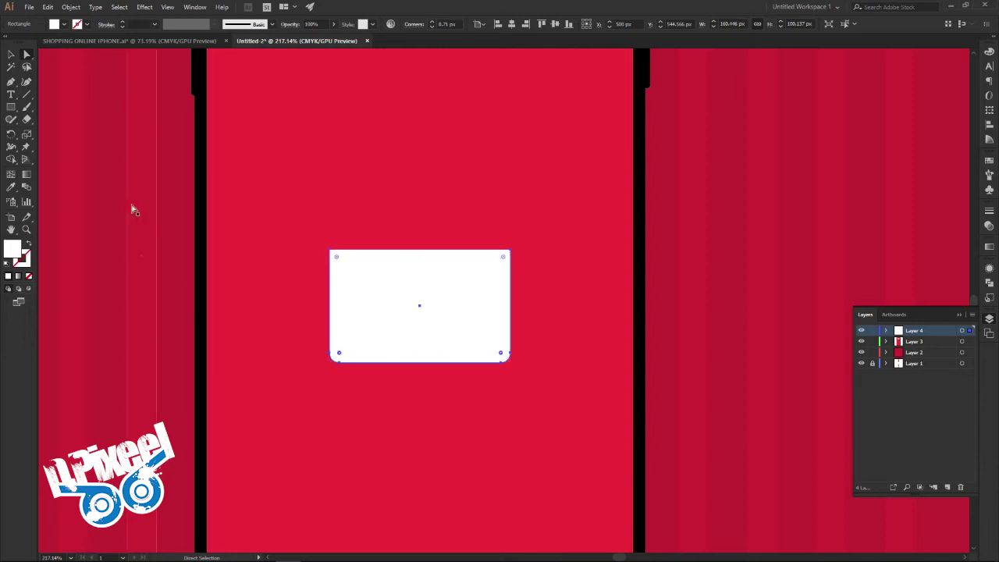
Step: Pull both top corners outward to form a symmetric trapezoid basket body
click(331, 252)
drag(331, 251, 309, 252)
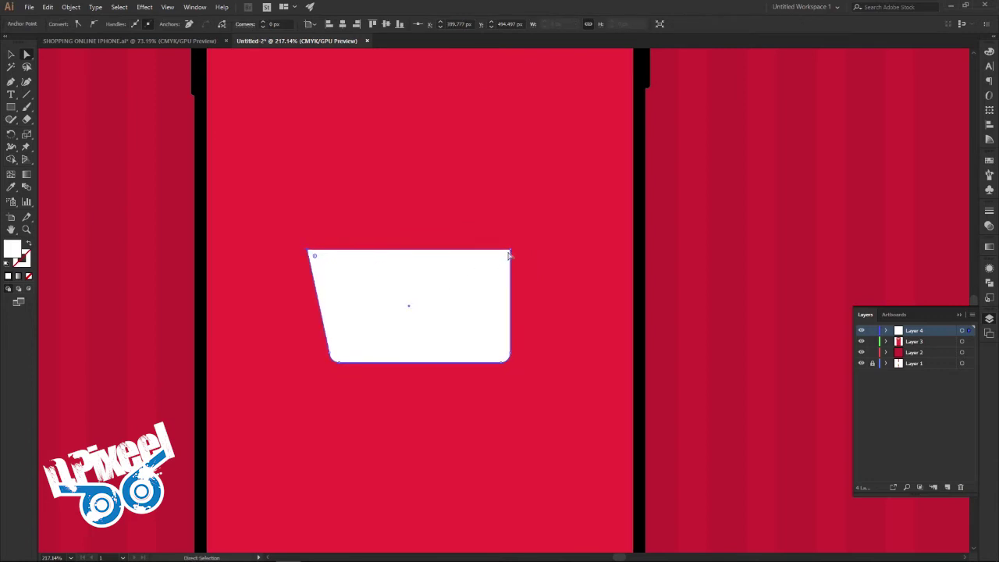
drag(510, 251, 532, 252)
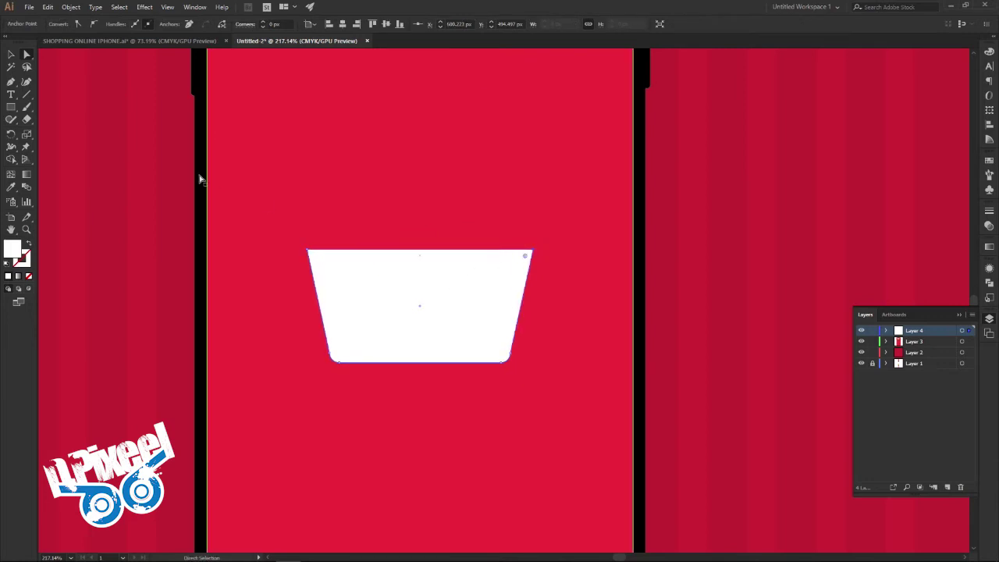
click(12, 54)
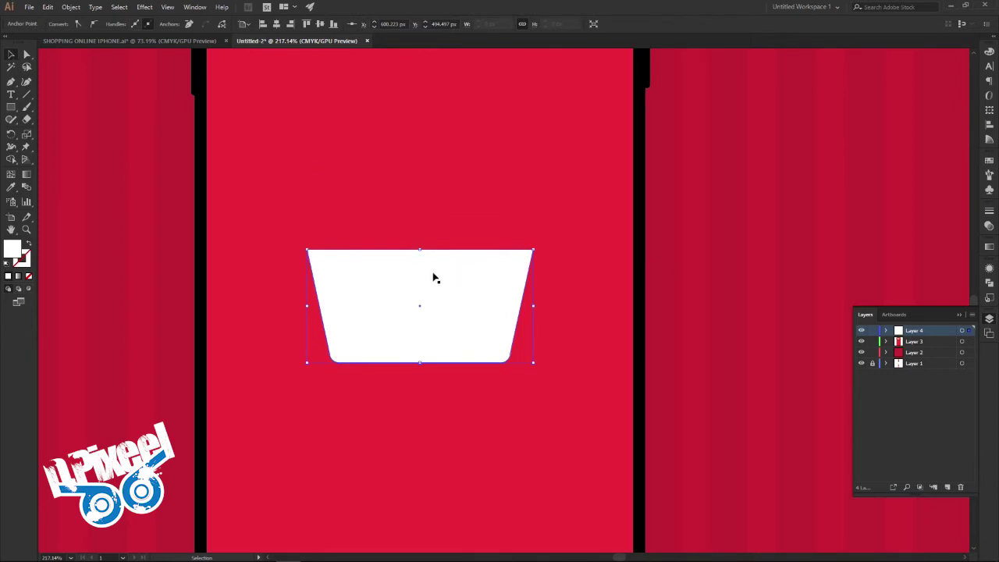
key(z)
drag(508, 290, 375, 278)
key(v)
click(798, 290)
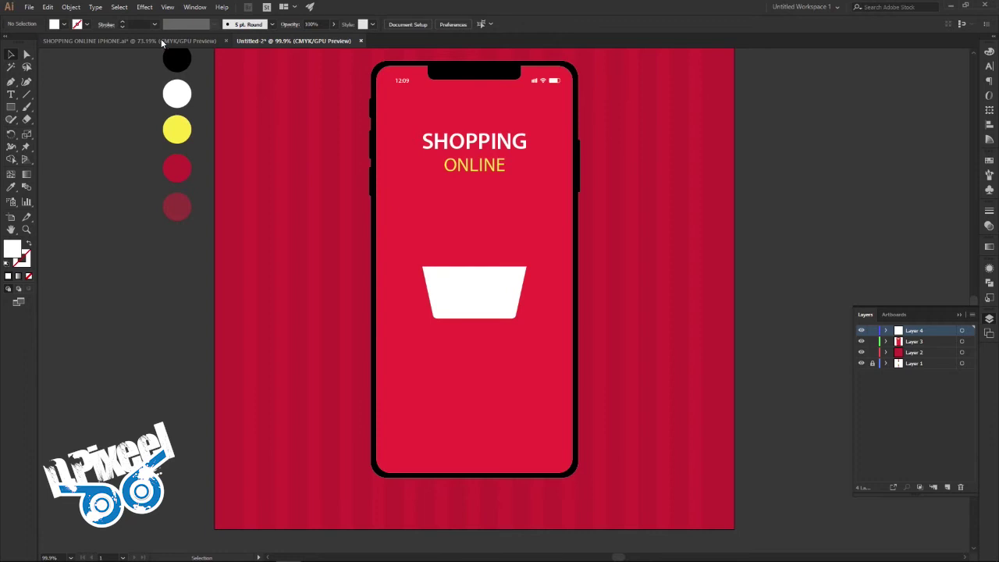
Step: Draw a thin rounded rim bar across the top of the basket body
click(161, 40)
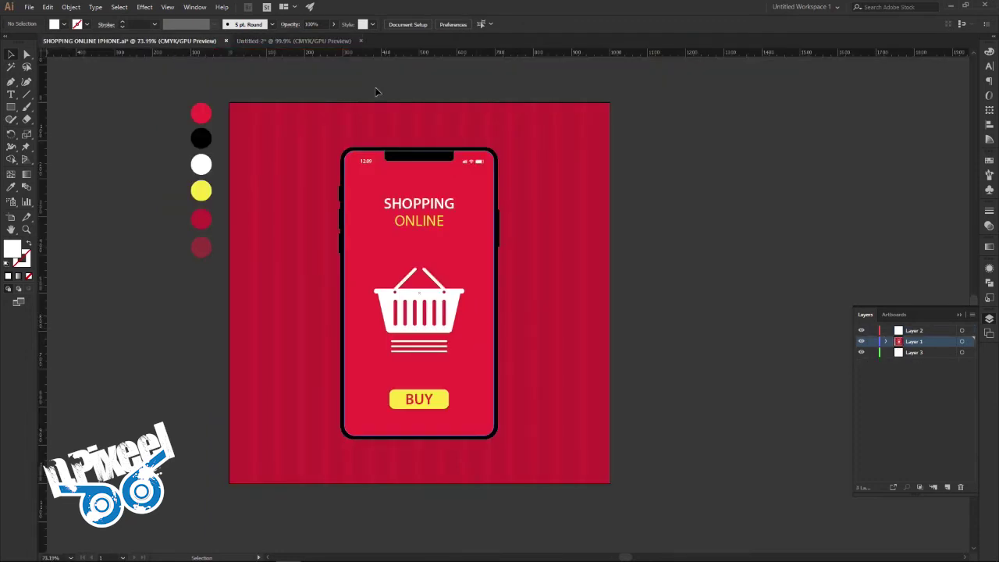
click(338, 40)
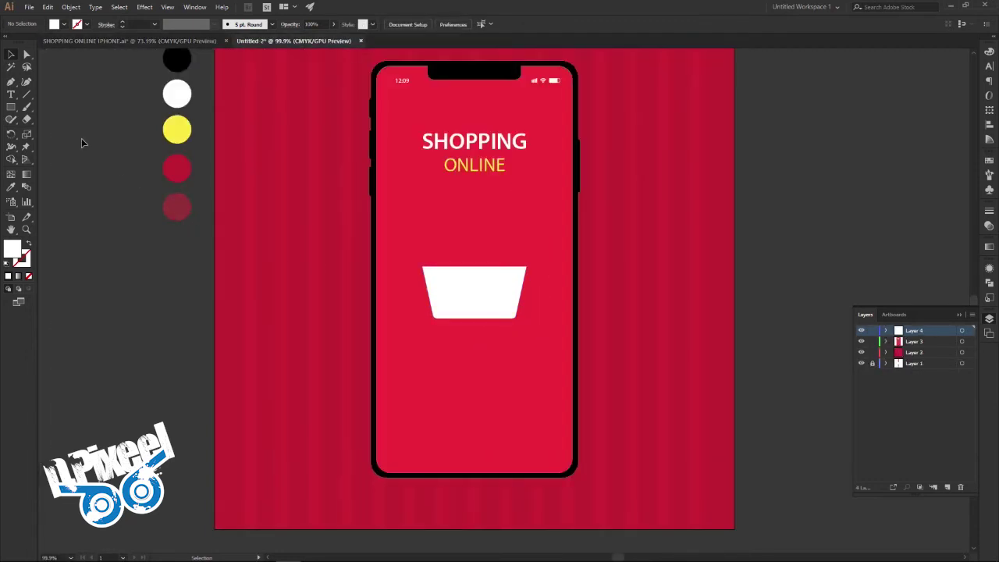
click(14, 110)
click(46, 120)
drag(415, 259, 528, 267)
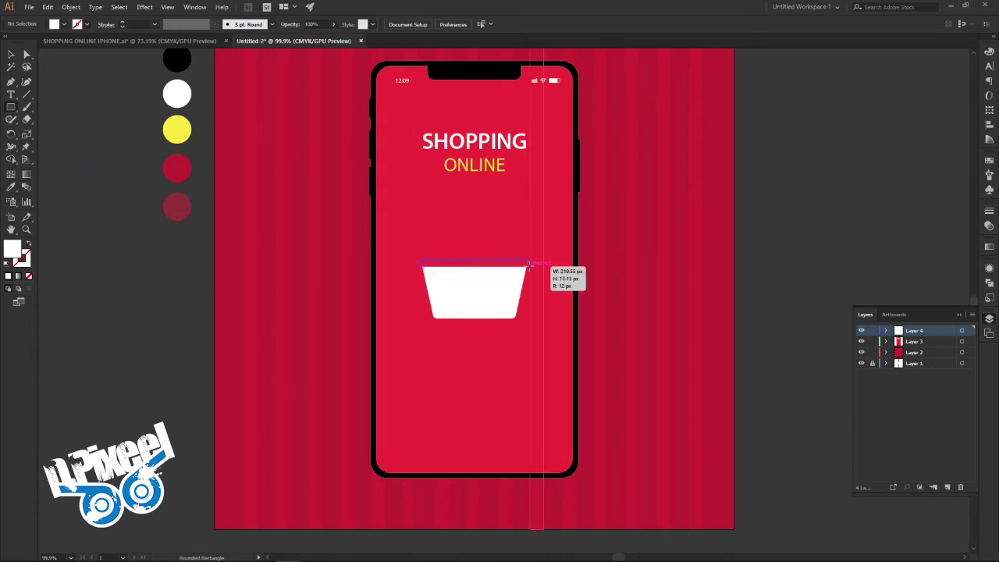
Step: Centre the rim bar and basket body horizontally on each other
click(10, 54)
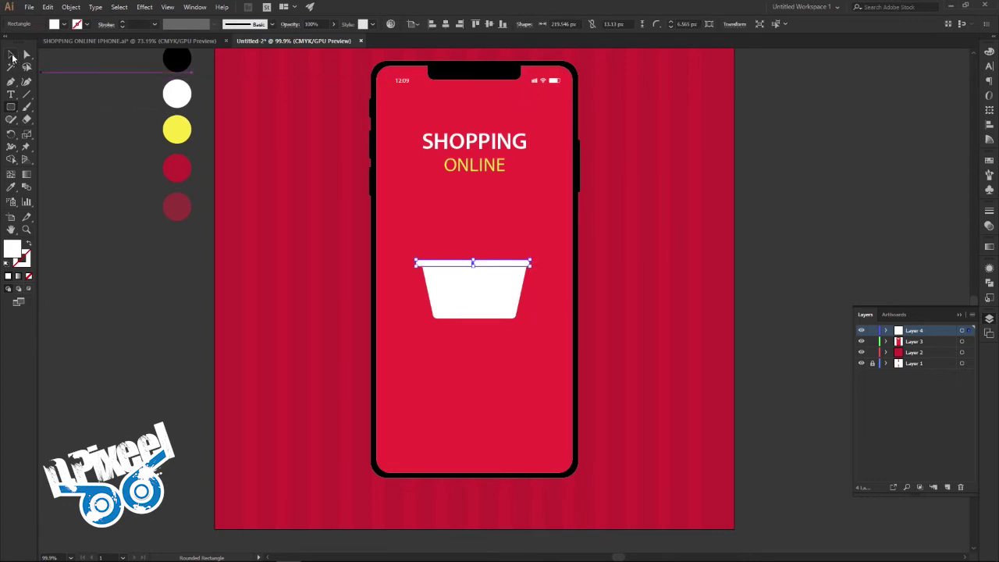
shift+click(500, 293)
click(412, 24)
click(427, 33)
click(445, 24)
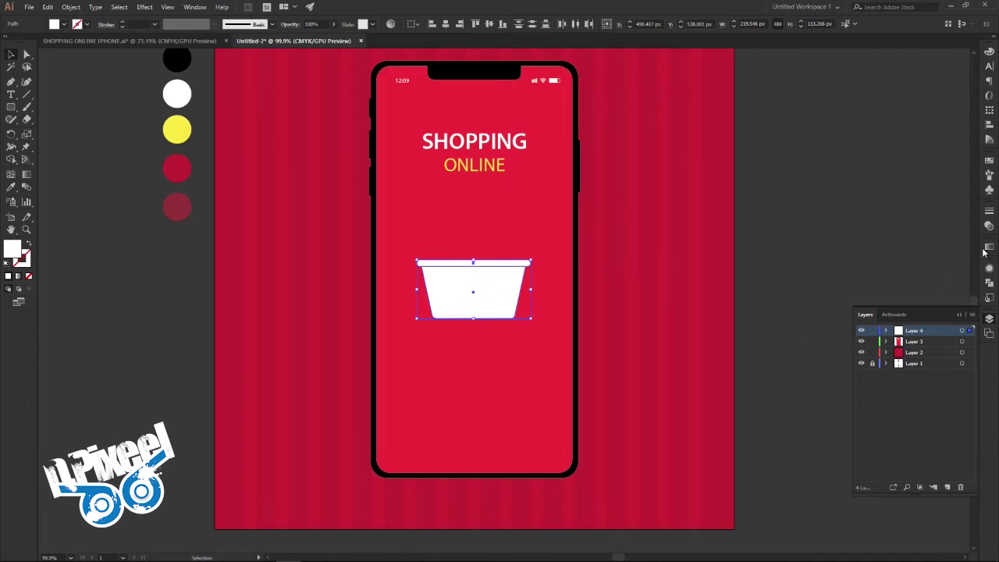
Step: Scale the basket down slightly to about 192 × 99 px
click(989, 283)
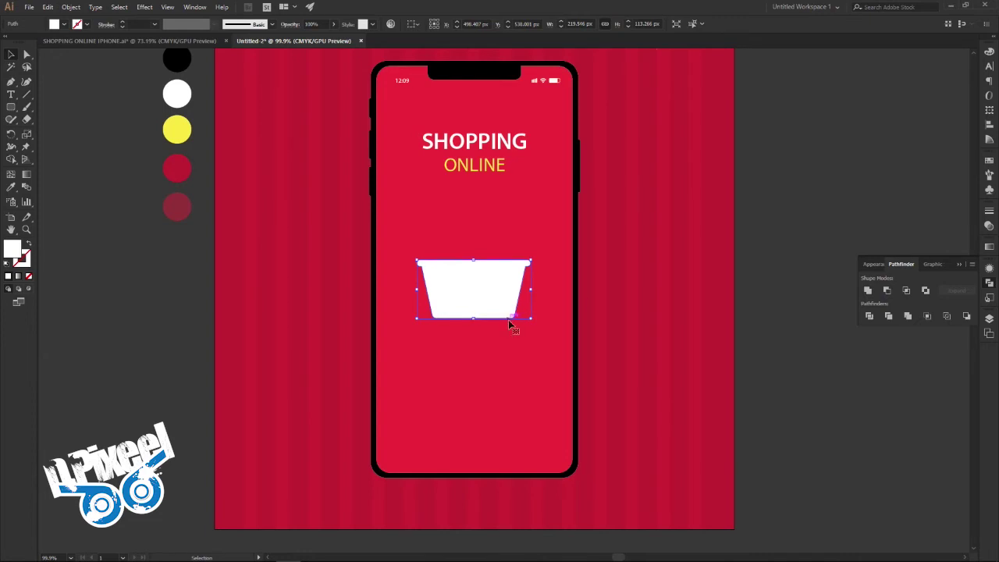
drag(531, 317, 529, 318)
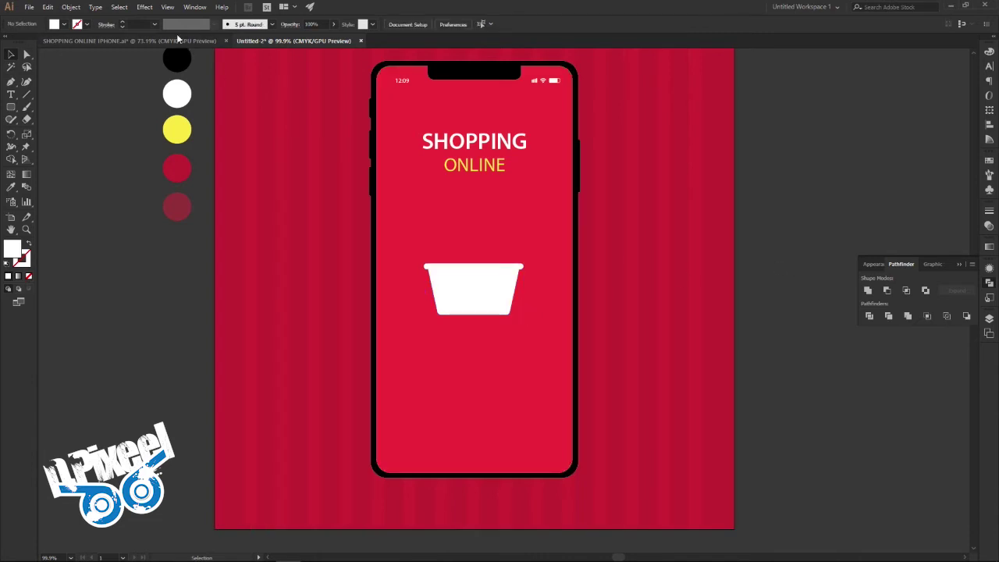
click(178, 41)
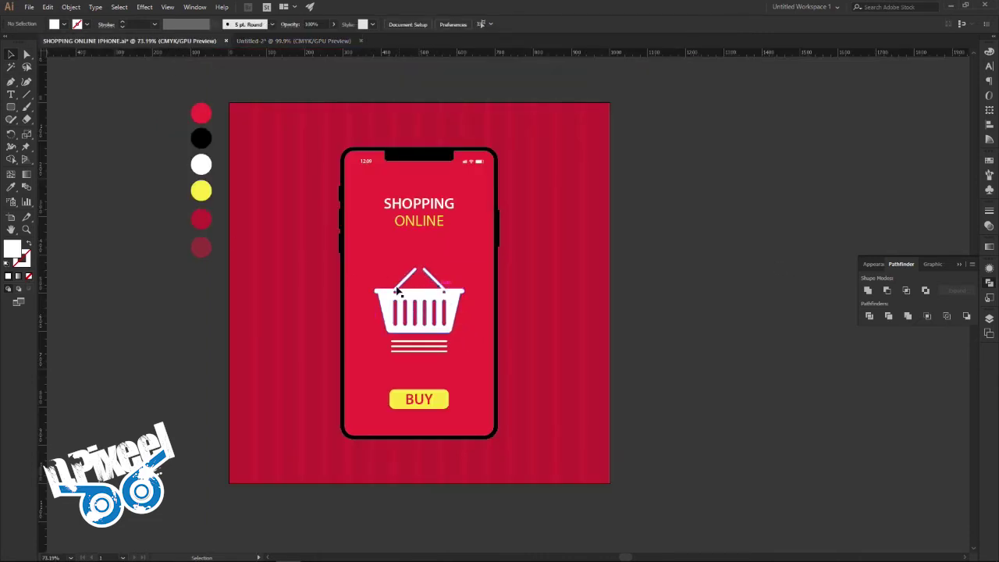
Step: In Untitled-2, draw a small circle near the basket's top-left corner
click(277, 42)
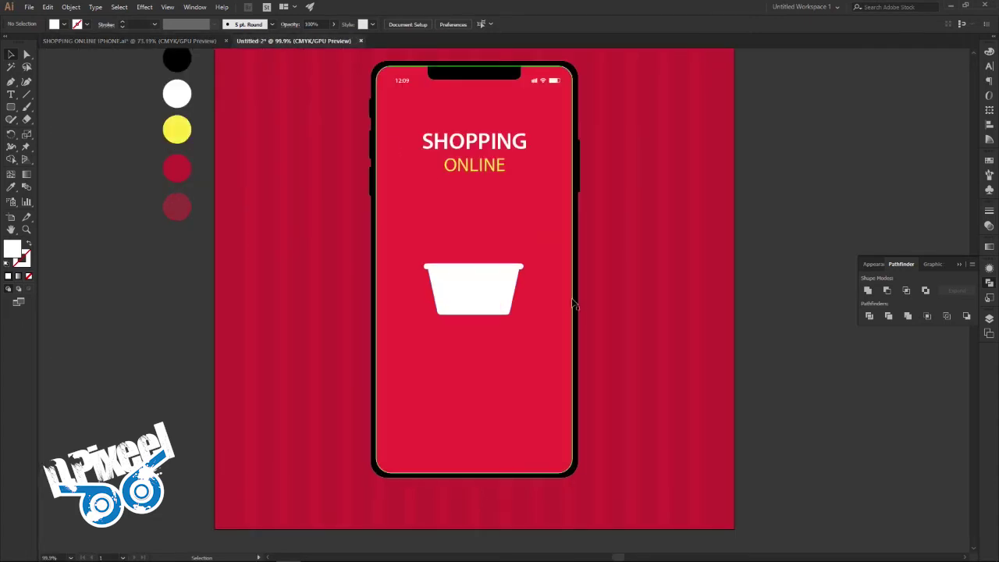
key(z)
drag(554, 283, 599, 303)
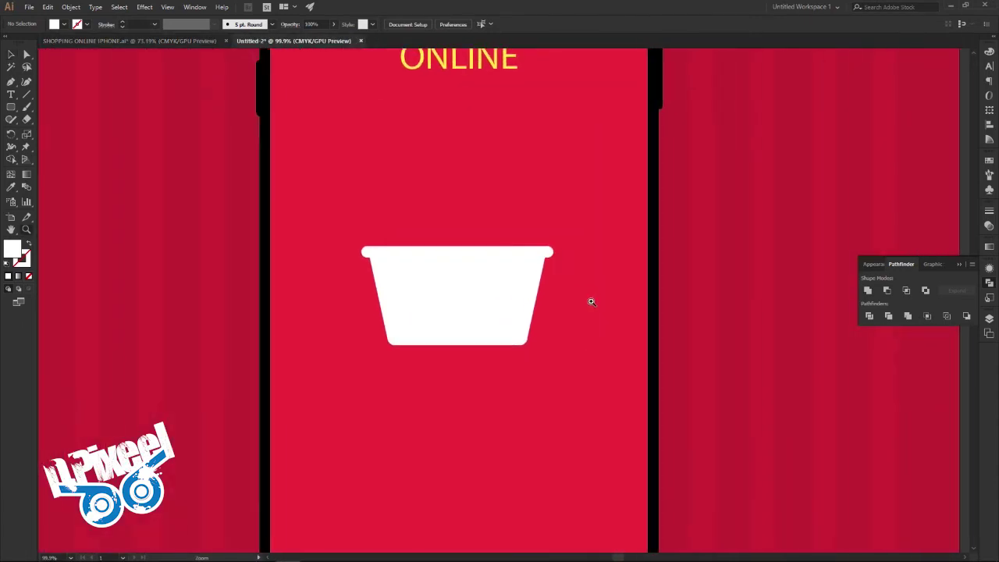
drag(11, 107, 53, 118)
key(l)
drag(396, 250, 402, 255)
key(v)
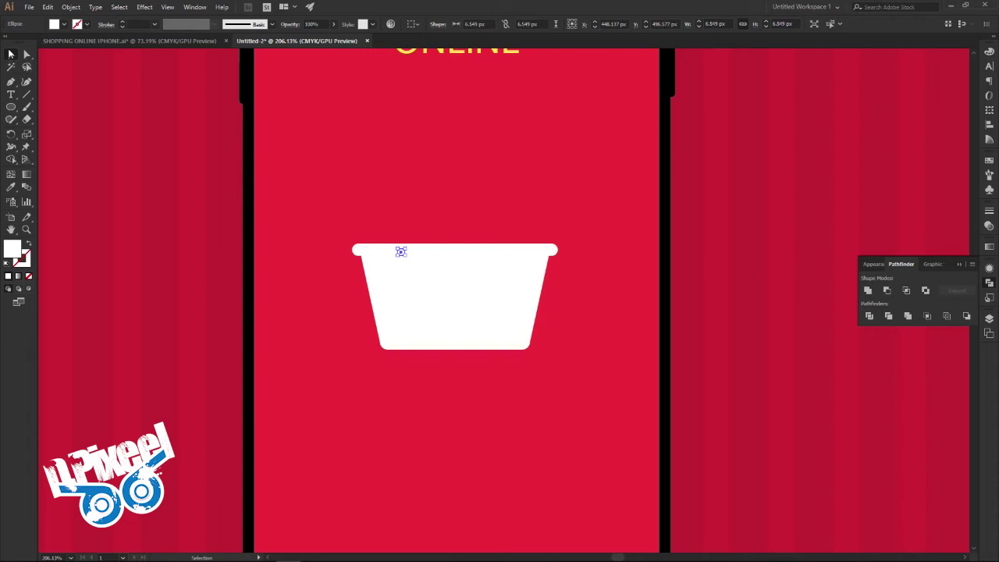
Step: Copy the circle, Paste in Front, and move the copy to the top-right
click(47, 7)
click(64, 57)
click(47, 7)
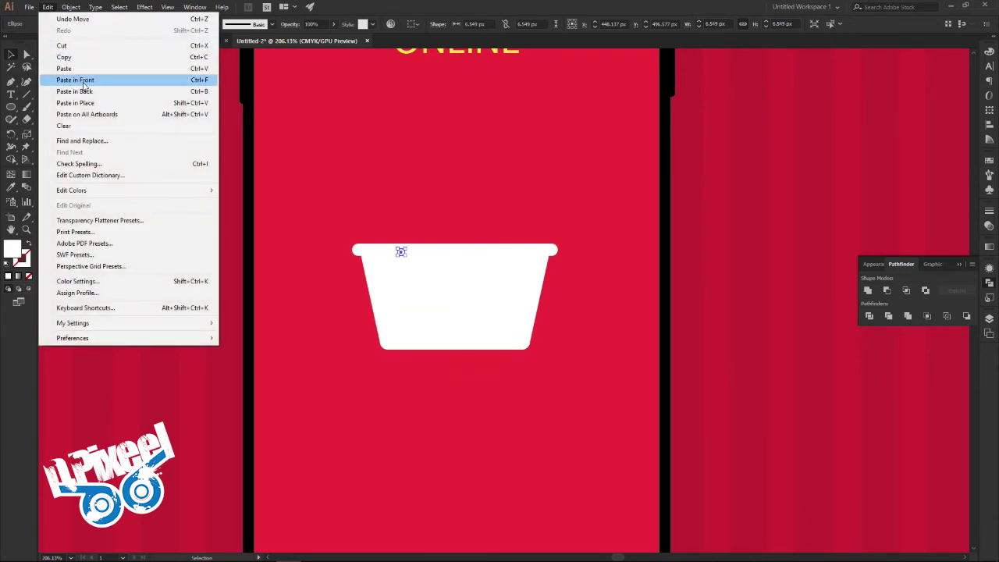
click(83, 80)
key(Right)
key(Right)
key(Right)
key(Right)
key(Right)
key(Right)
key(Right)
key(Right)
key(Right)
key(Right)
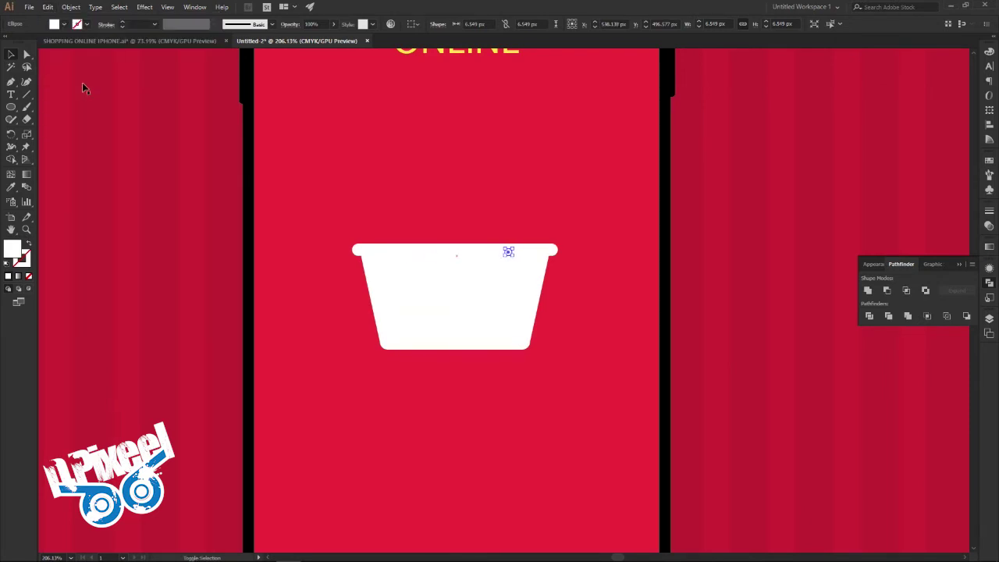
Step: Cut both circles out of the basket body with Pathfinder Minus Front
shift+click(403, 253)
shift+click(439, 302)
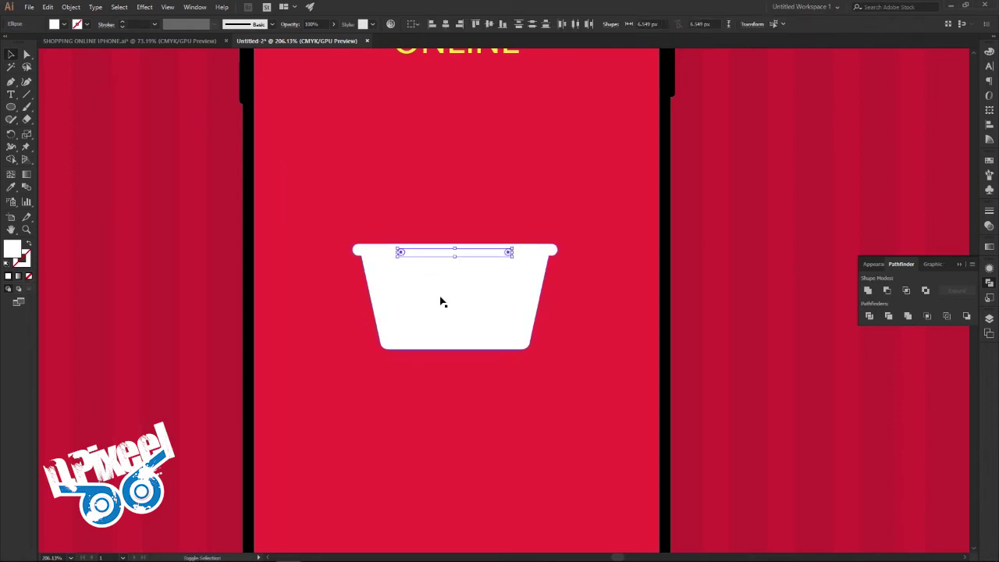
click(886, 291)
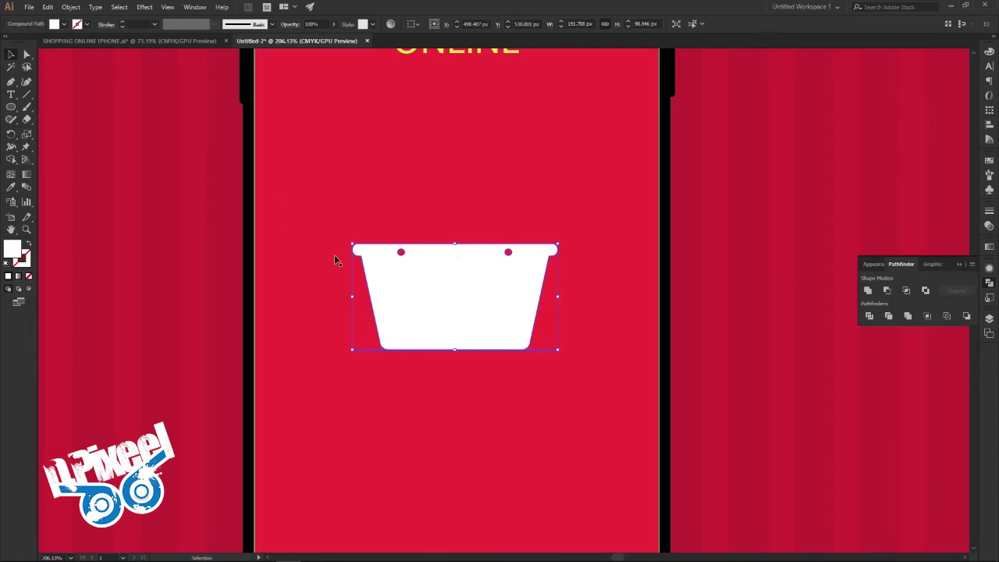
key(z)
drag(441, 246, 340, 249)
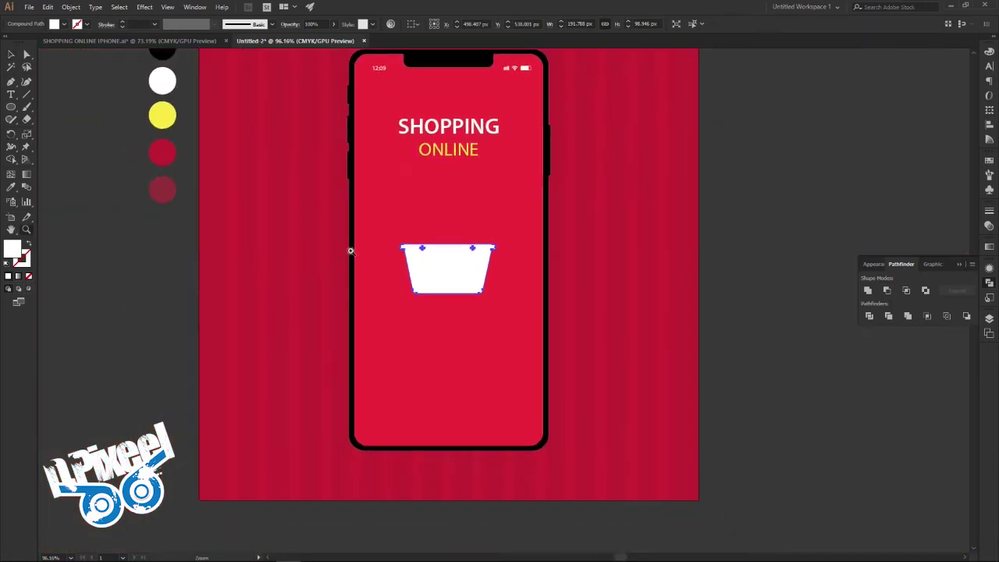
ctrl+click(739, 270)
drag(475, 286, 534, 279)
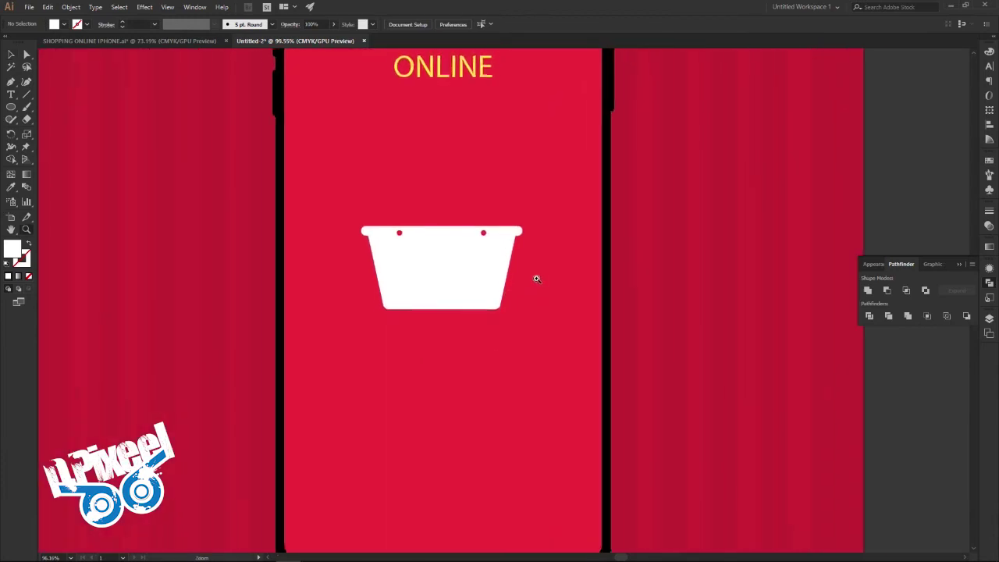
drag(11, 109, 43, 117)
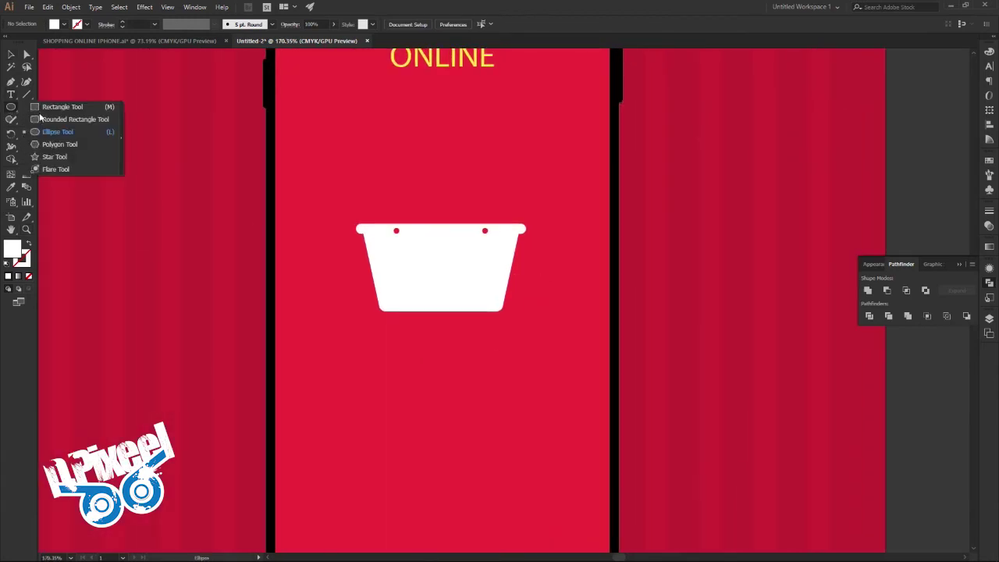
Step: Draw a thin rounded vertical bar inside the basket with a thin black outline
drag(394, 249, 399, 297)
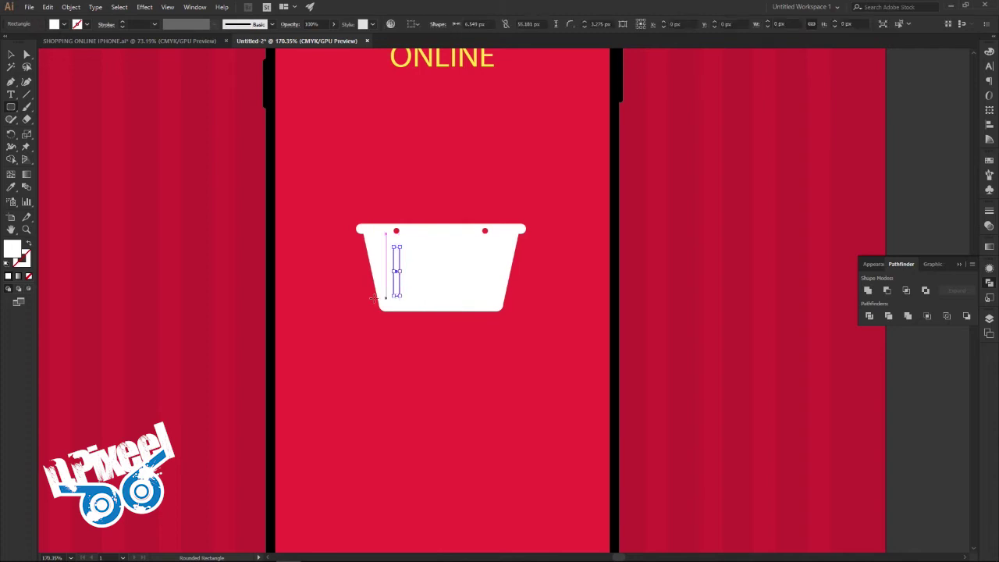
key(v)
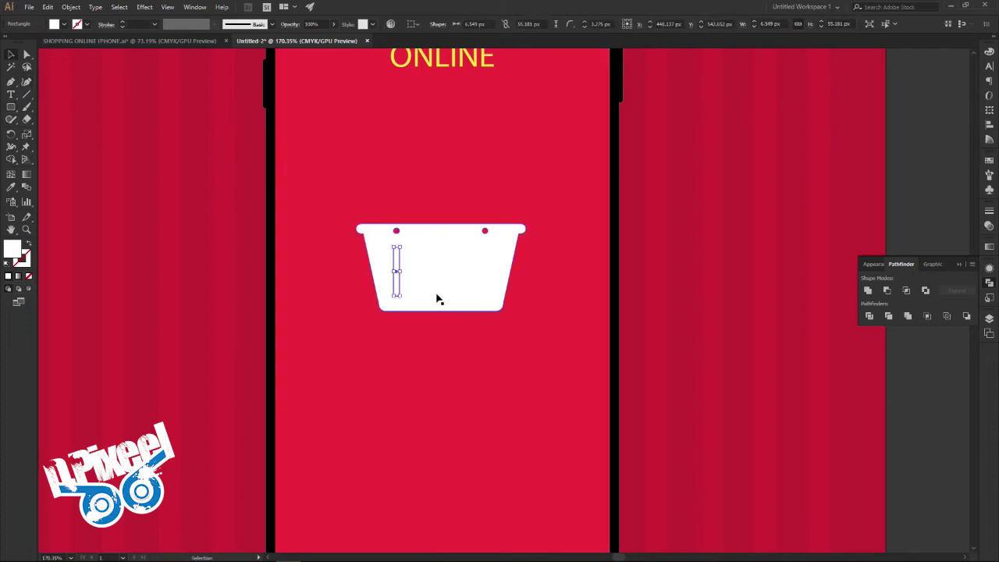
drag(437, 299, 493, 278)
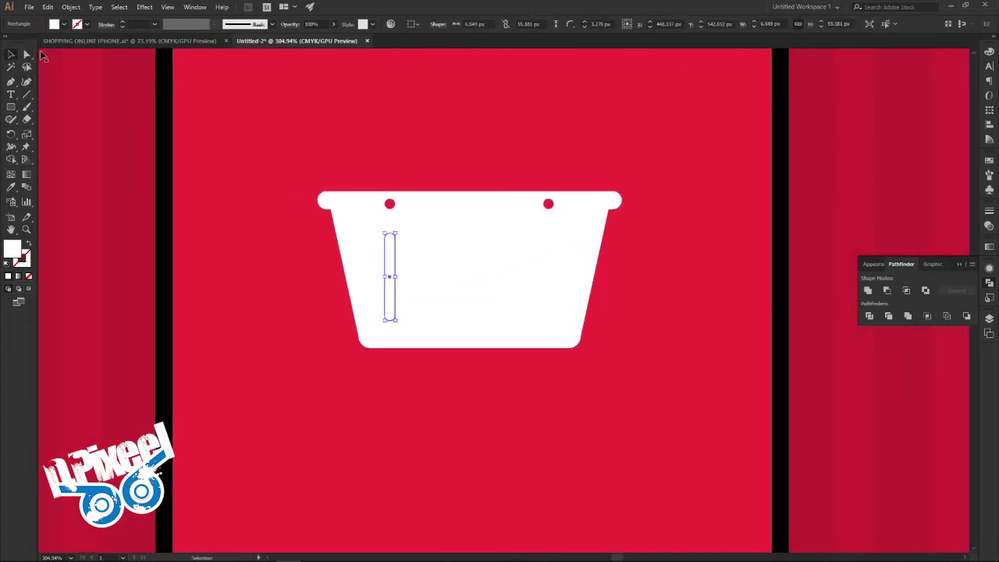
click(122, 22)
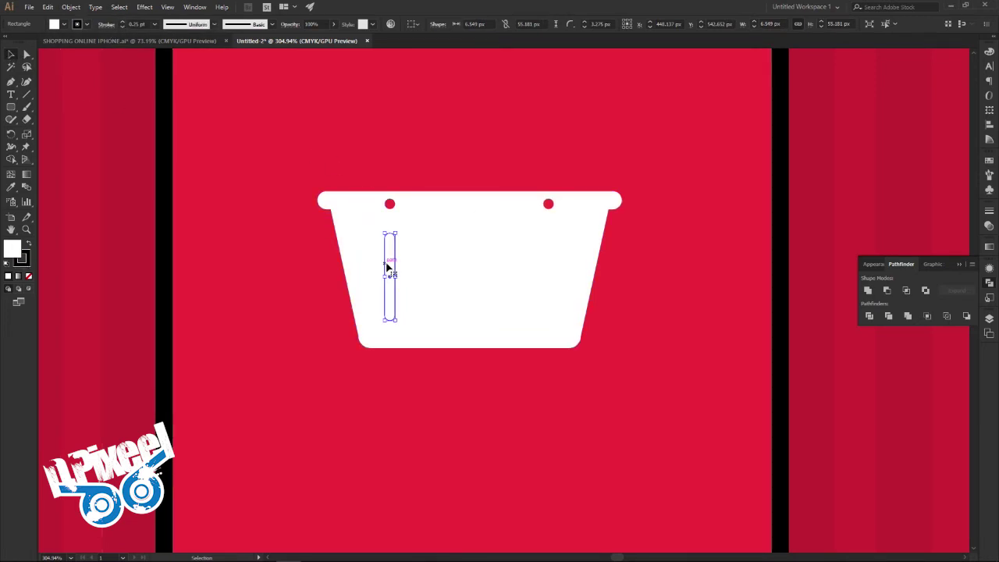
Step: Try duplicating the bar with Ctrl+D, then undo the extra copies
key(alt+Right)
key(ctrl+d)
key(ctrl+d)
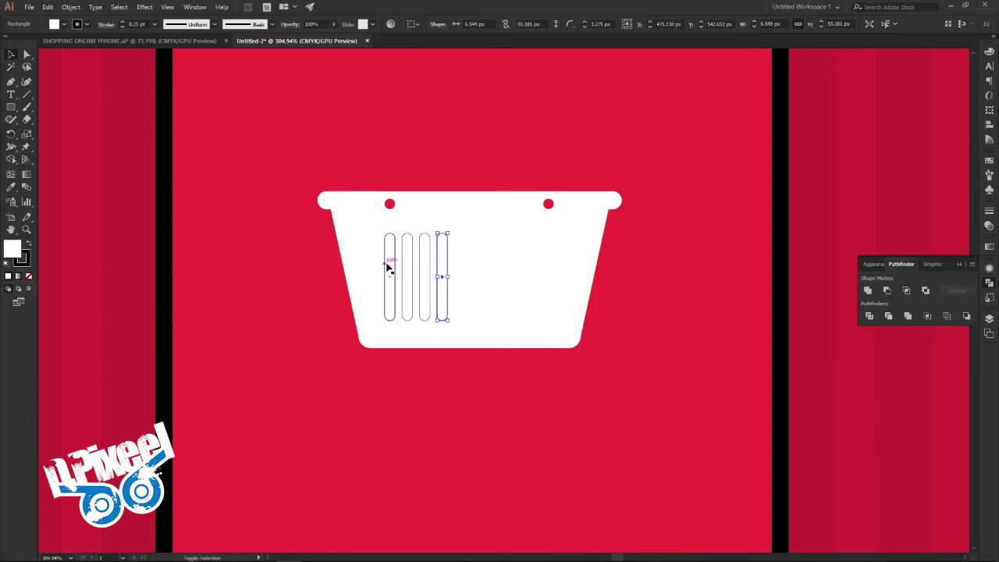
key(ctrl+d)
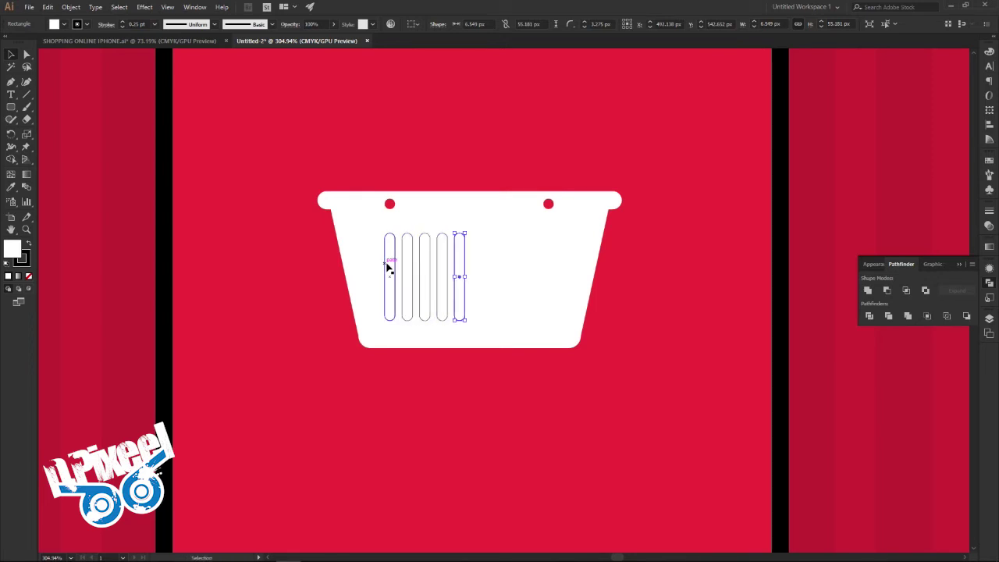
key(ctrl+z)
key(ctrl+z)
key(ctrl+z)
key(ctrl+z)
key(v)
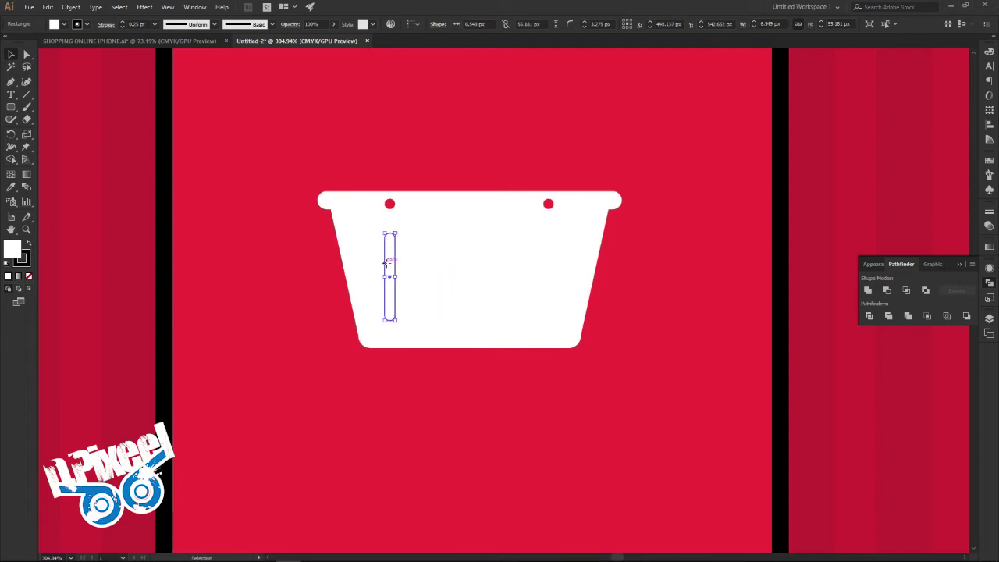
Step: Alt+Right-duplicate the bar across the basket until there are six bars
key(alt+Right)
key(Right)
key(Right)
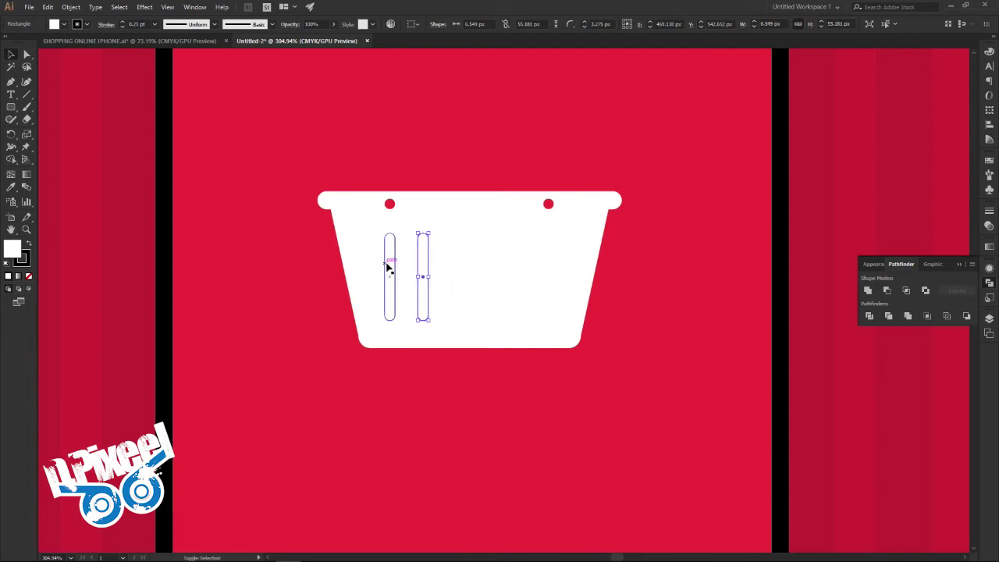
key(alt+Right)
key(Right)
key(alt+Right)
key(Right)
key(alt+Right)
key(Right)
key(Right)
key(Left)
key(alt+Right)
key(Right)
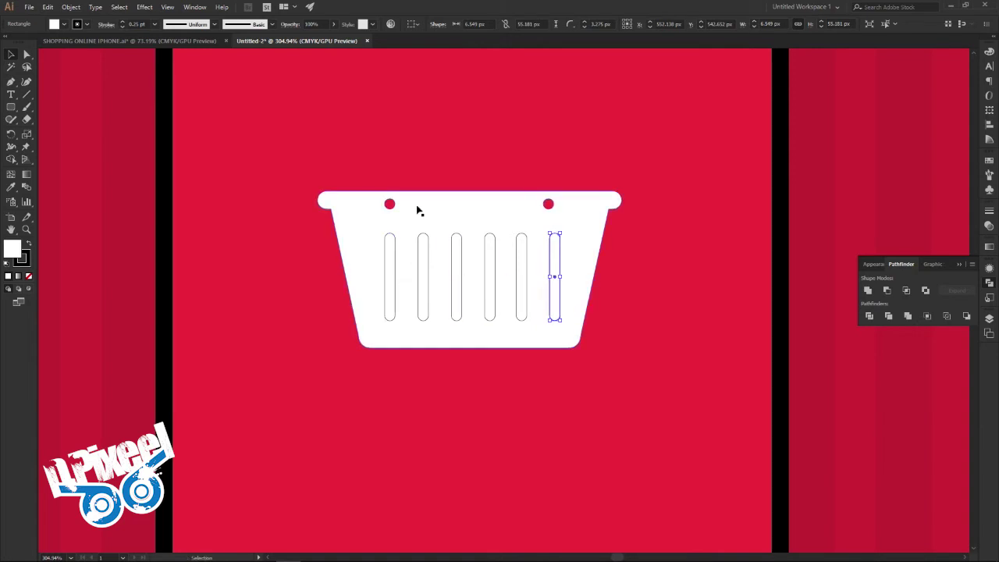
Step: Compare with the reference and nudge the rightmost bar slightly left
click(197, 41)
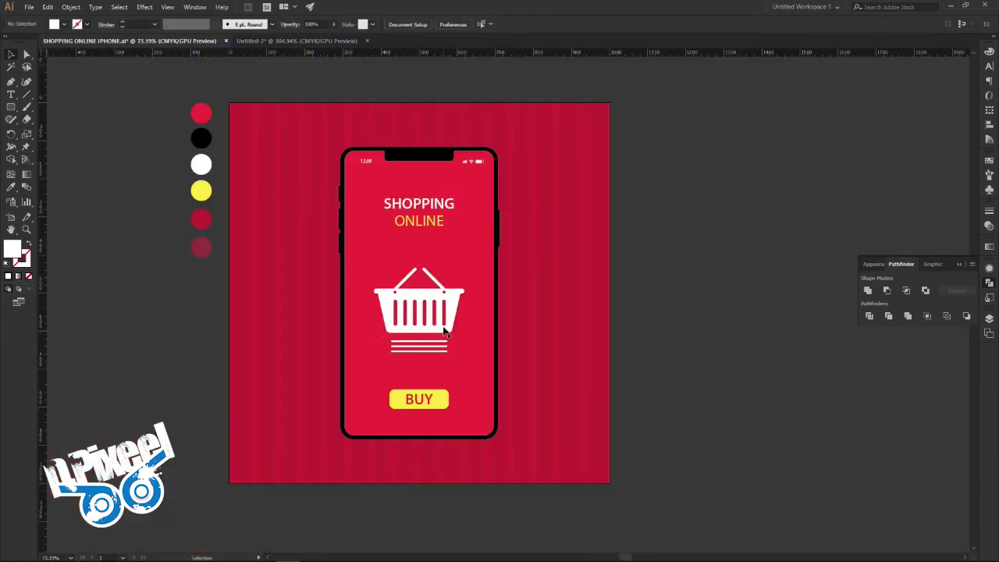
click(274, 40)
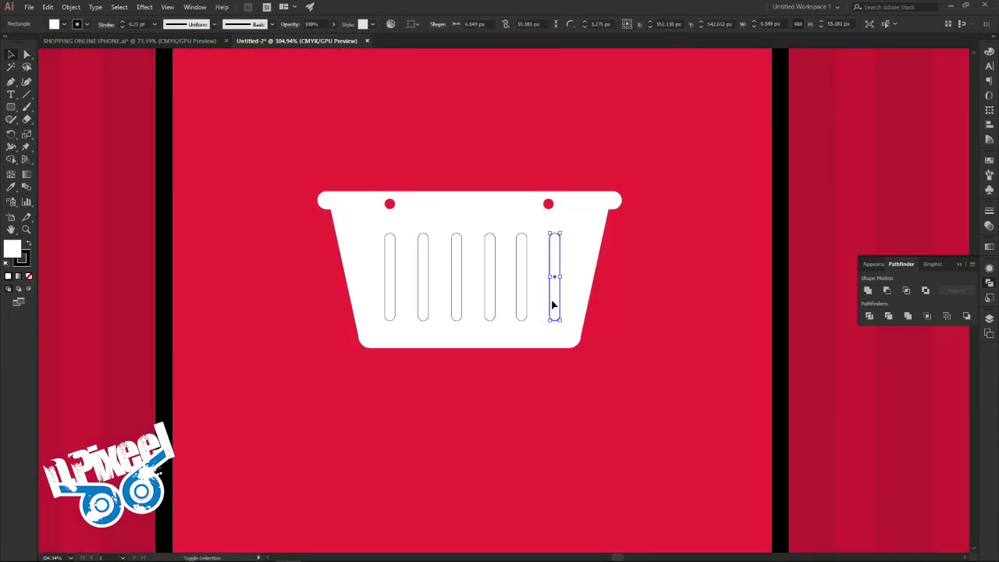
click(522, 303)
shift+click(554, 302)
shift+click(521, 299)
shift+click(490, 293)
shift+click(456, 291)
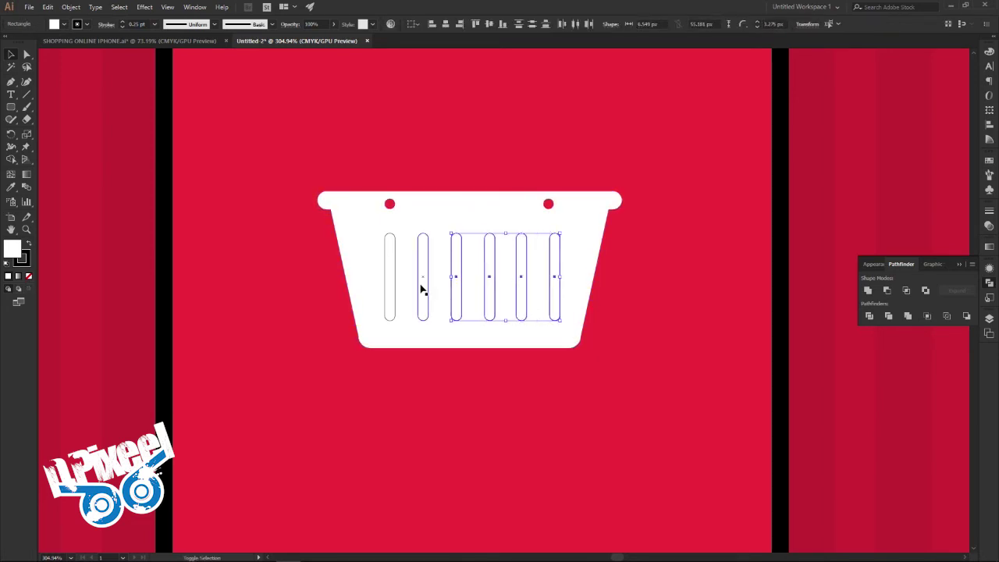
click(595, 303)
click(554, 302)
key(Left)
key(Left)
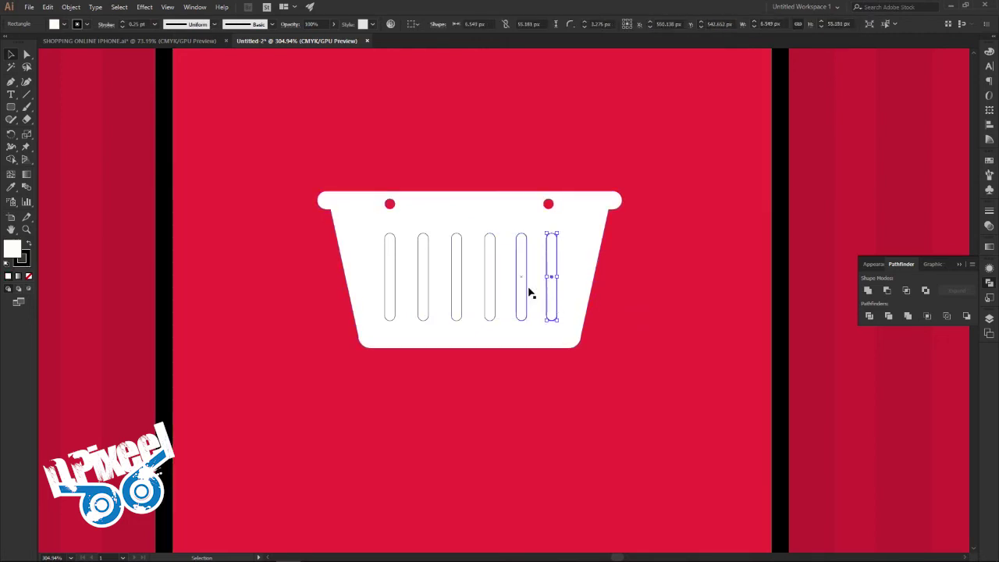
Step: Nudge the bars left progressively for even spacing, then shift all six right to centre them
shift+click(527, 293)
key(Left)
key(Left)
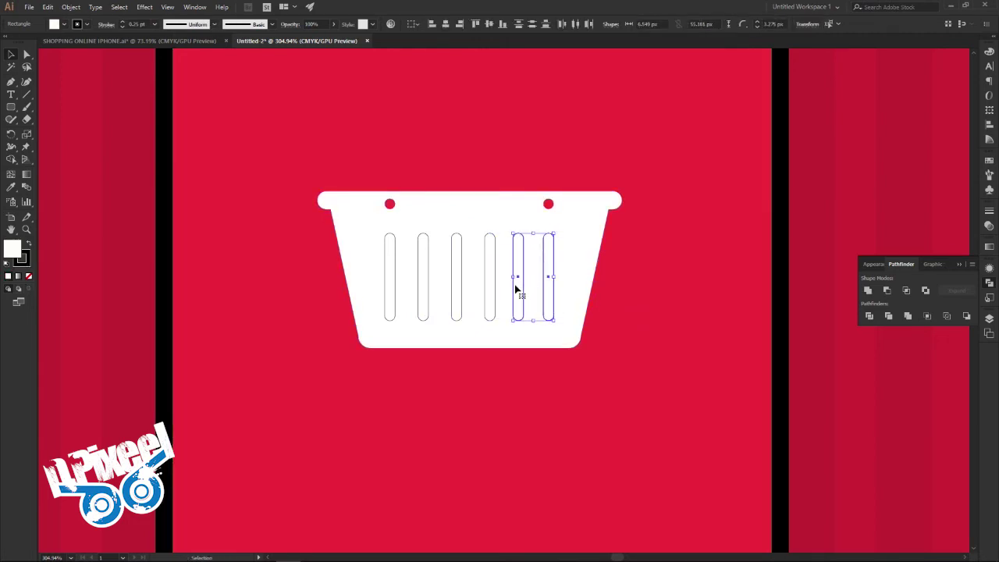
shift+click(492, 285)
key(Left)
key(Left)
shift+click(457, 283)
key(Left)
key(Left)
shift+click(430, 284)
key(Left)
key(Left)
shift+click(388, 275)
key(Left)
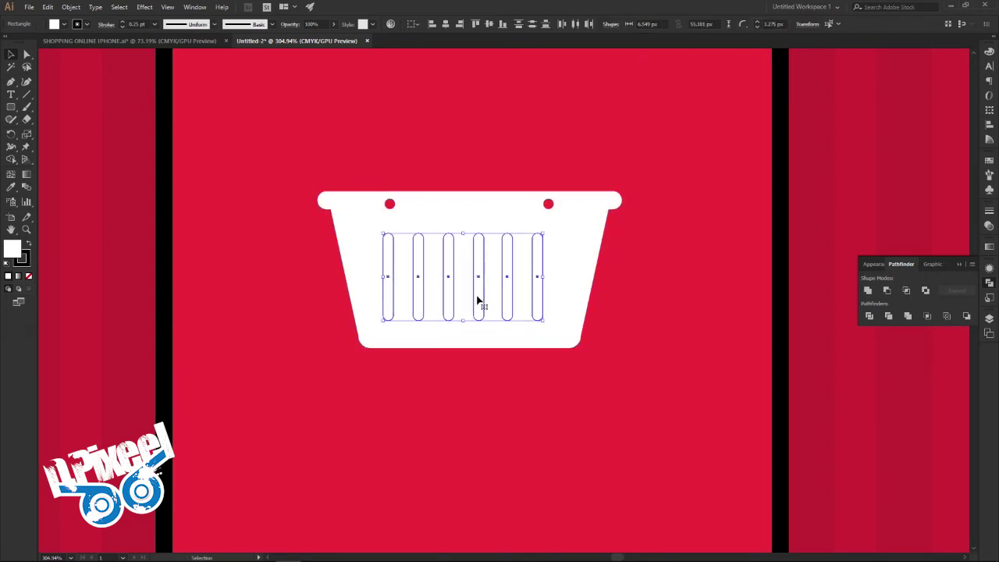
key(Right)
key(Right)
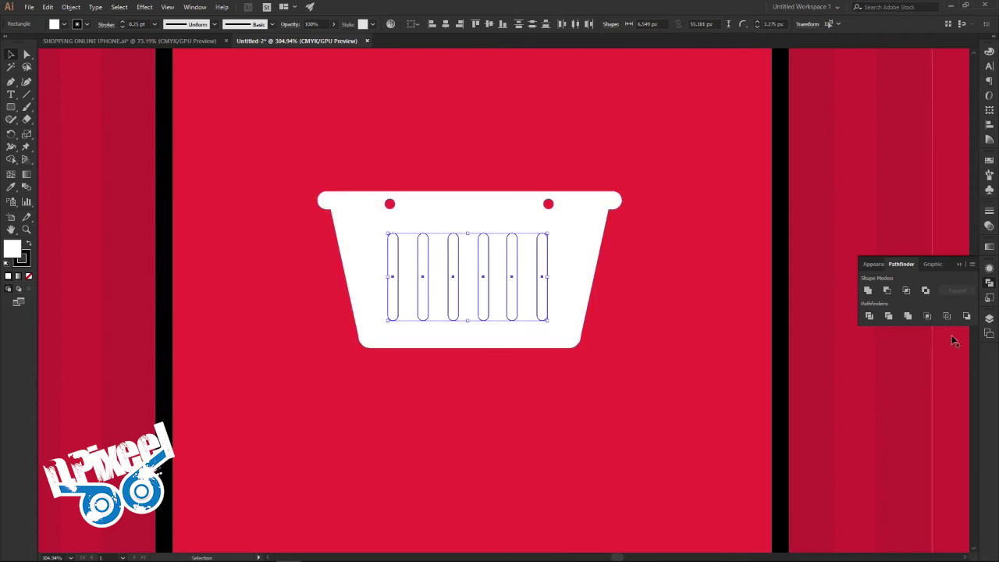
Step: Cut the six bars out of the basket body as slots and nudge the right hole left
shift+click(594, 248)
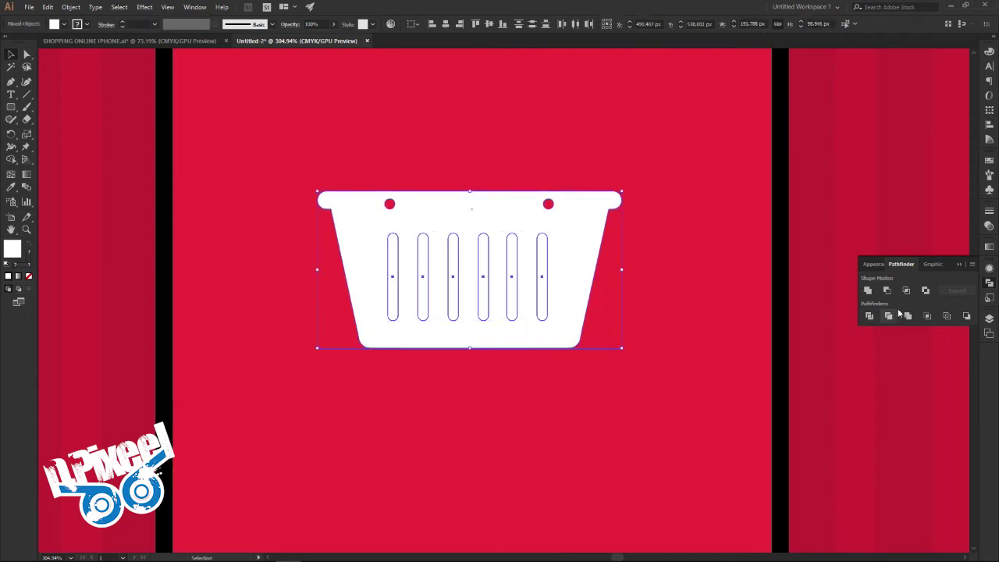
click(888, 291)
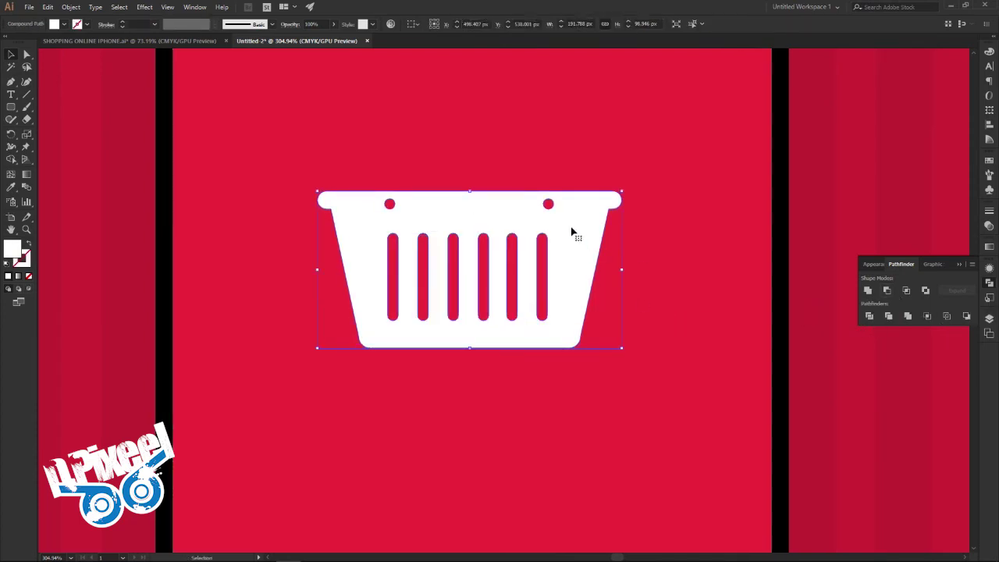
double_click(548, 204)
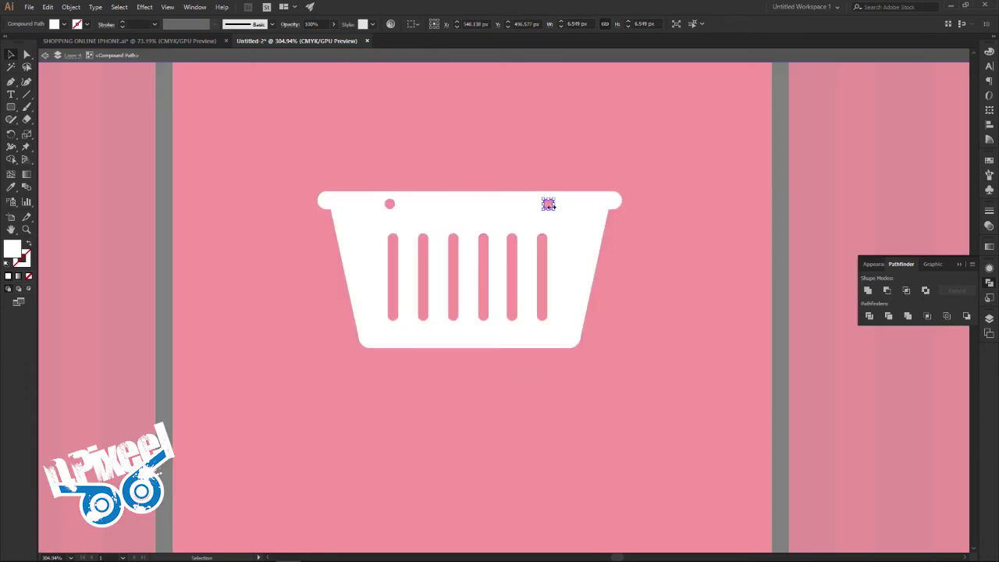
drag(549, 204, 546, 204)
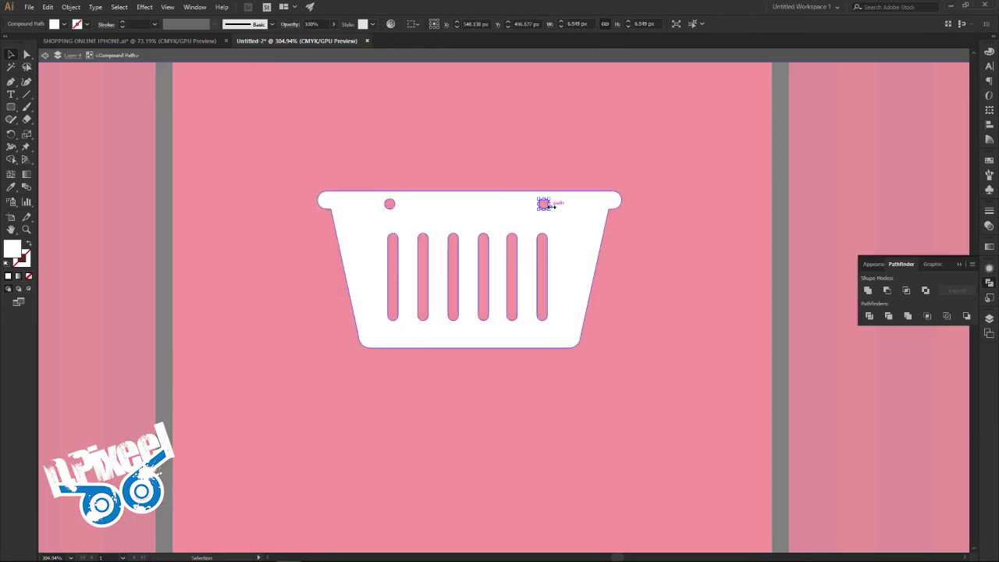
Step: Zoom in on the left hole and shift it slightly right over the outer slot
click(389, 204)
click(446, 188)
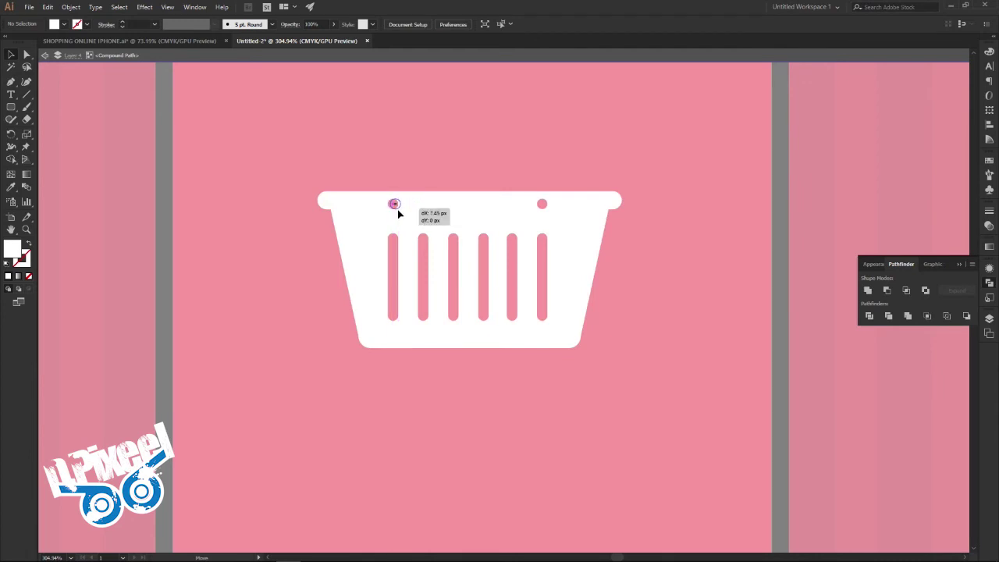
drag(397, 209, 397, 209)
mouse_move(430, 241)
mouse_down()
mouse_move(519, 249)
mouse_move(453, 218)
mouse_up()
key(v)
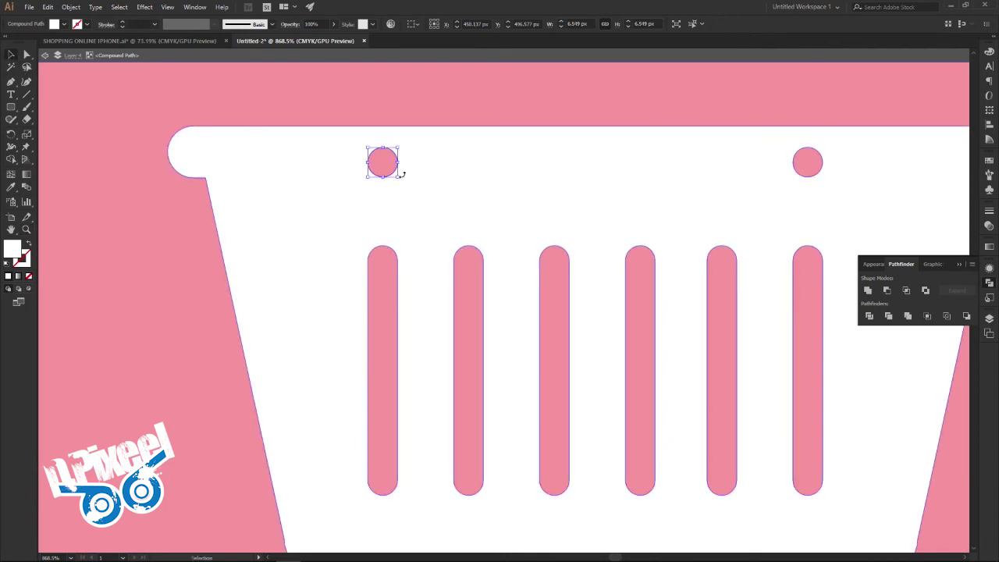
drag(393, 178, 399, 178)
Step: Line the right hole up with the slot below, then exit Isolation Mode
mouse_move(777, 197)
mouse_down()
mouse_move(685, 219)
mouse_move(530, 209)
mouse_up()
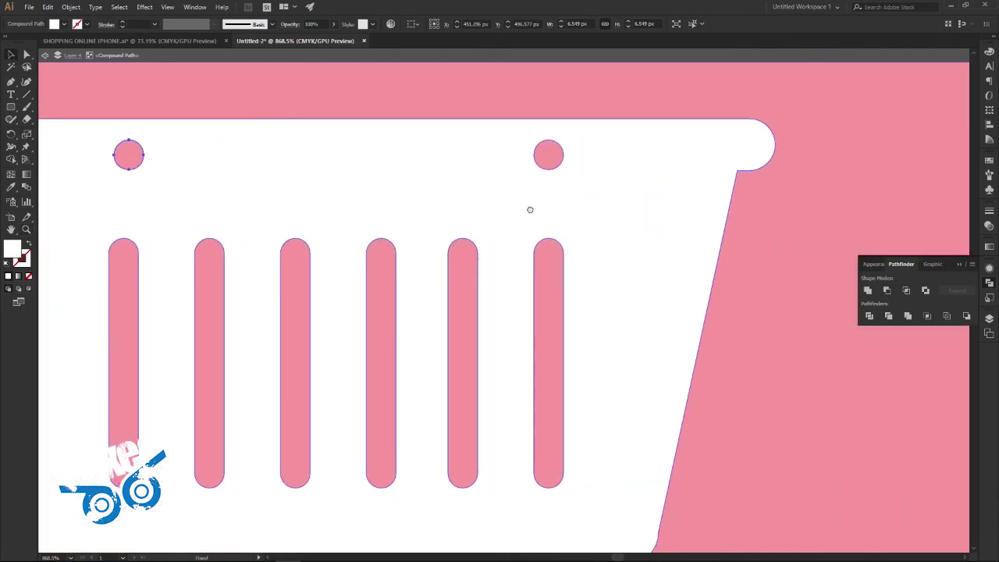
drag(552, 172, 553, 174)
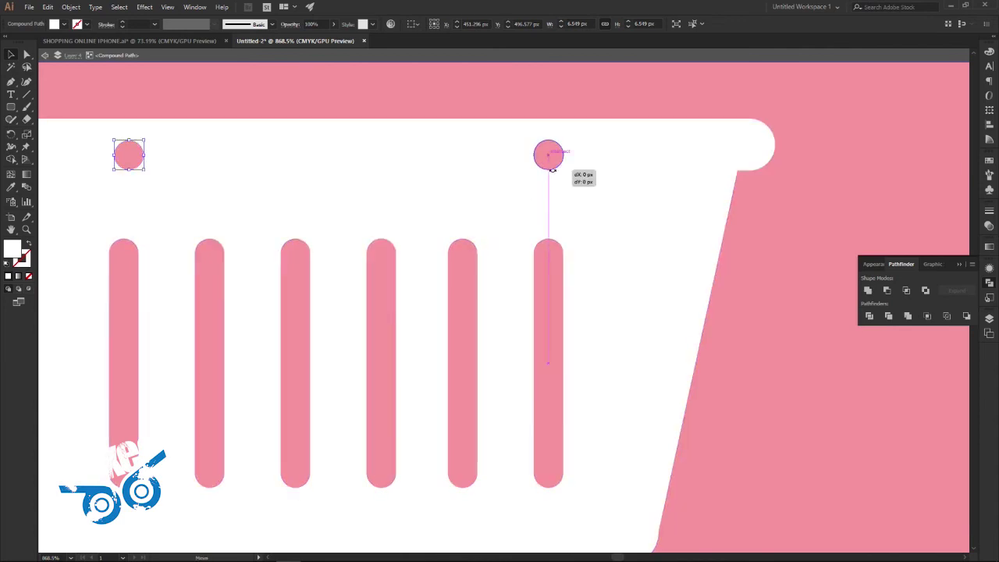
key(ctrl+shift+a)
mouse_move(582, 232)
mouse_down()
mouse_move(406, 224)
mouse_move(450, 226)
mouse_up()
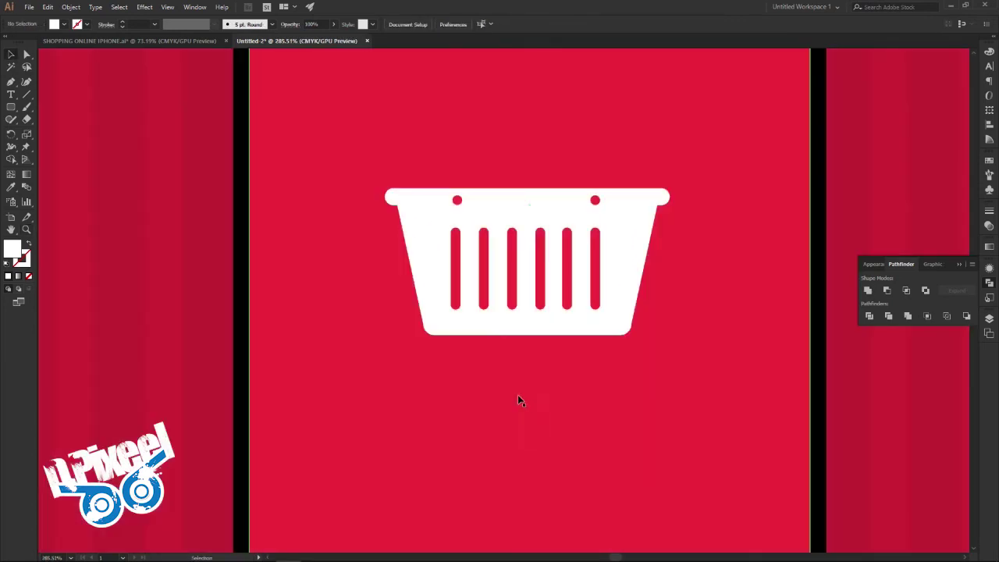
drag(517, 394, 455, 481)
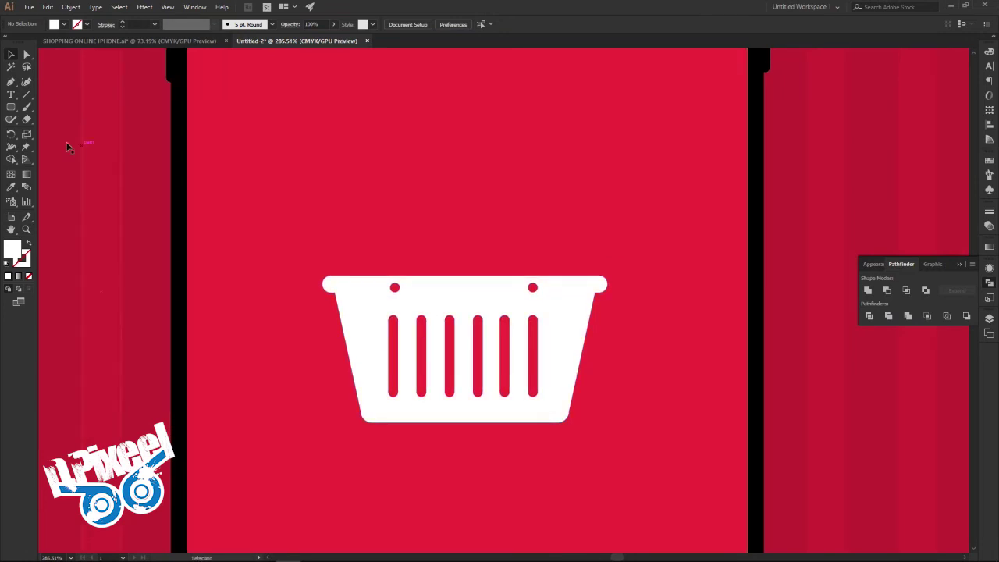
Step: Draw a tall narrow white rounded bar above the left hole and rotate it diagonally
click(10, 108)
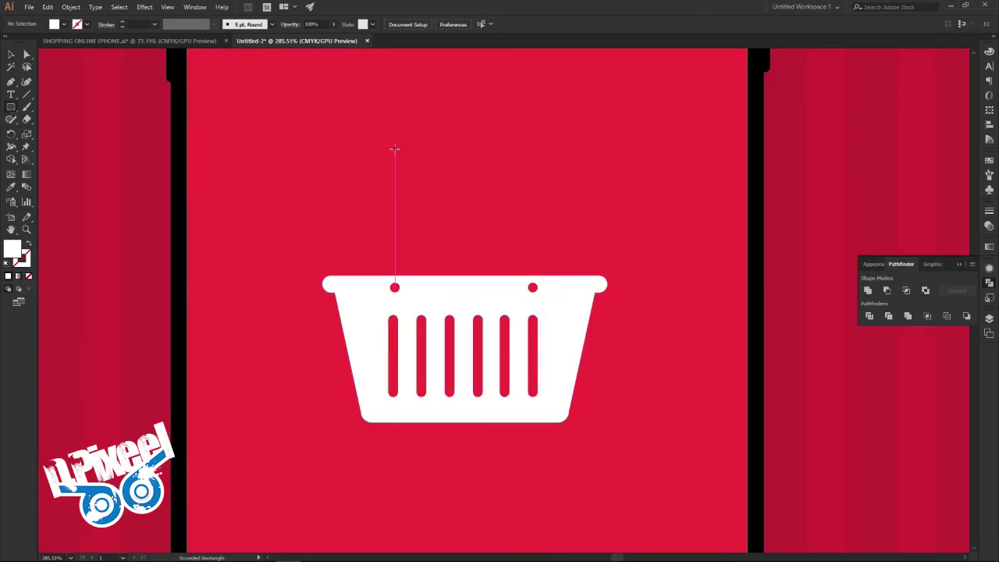
drag(398, 156, 407, 267)
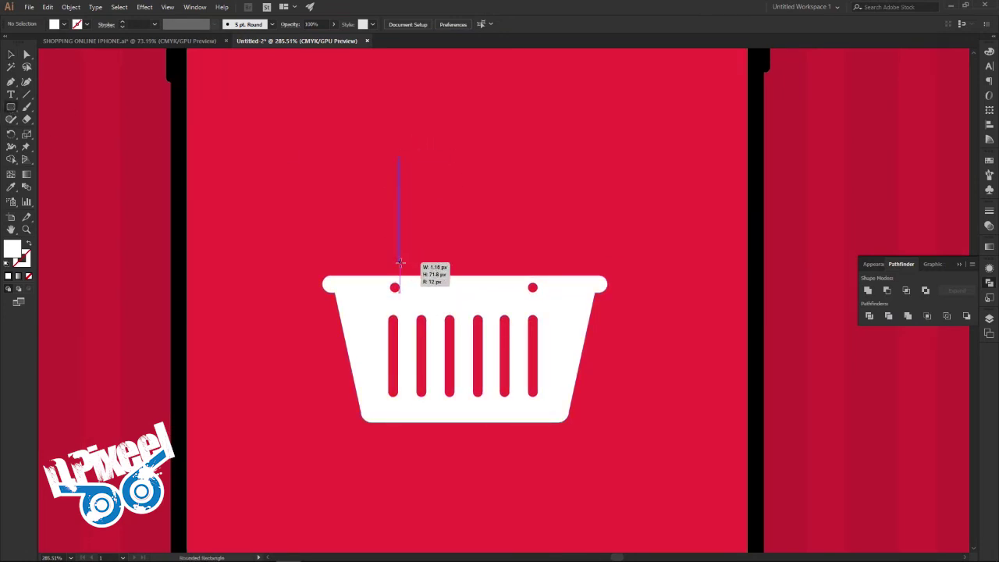
drag(408, 267, 408, 267)
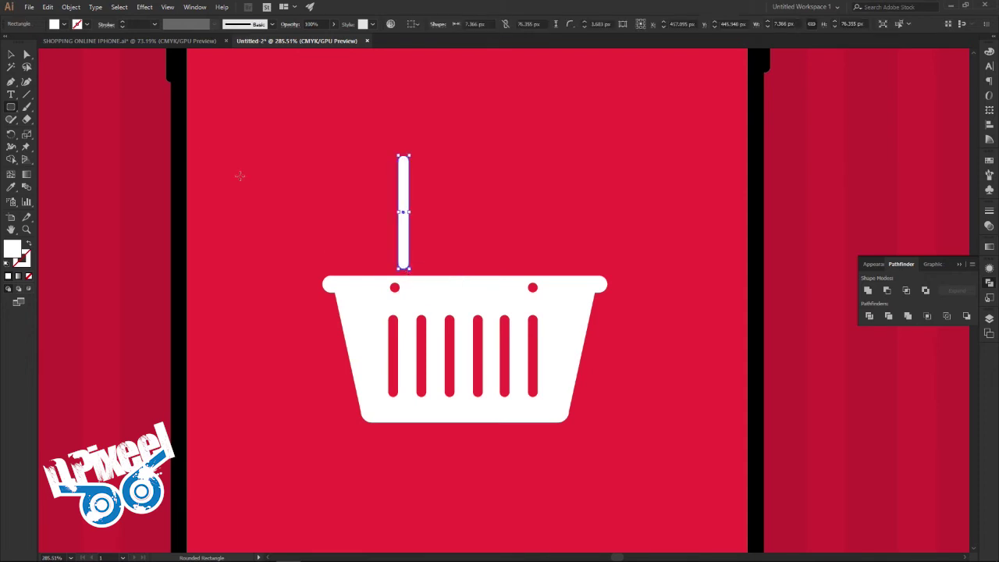
click(10, 55)
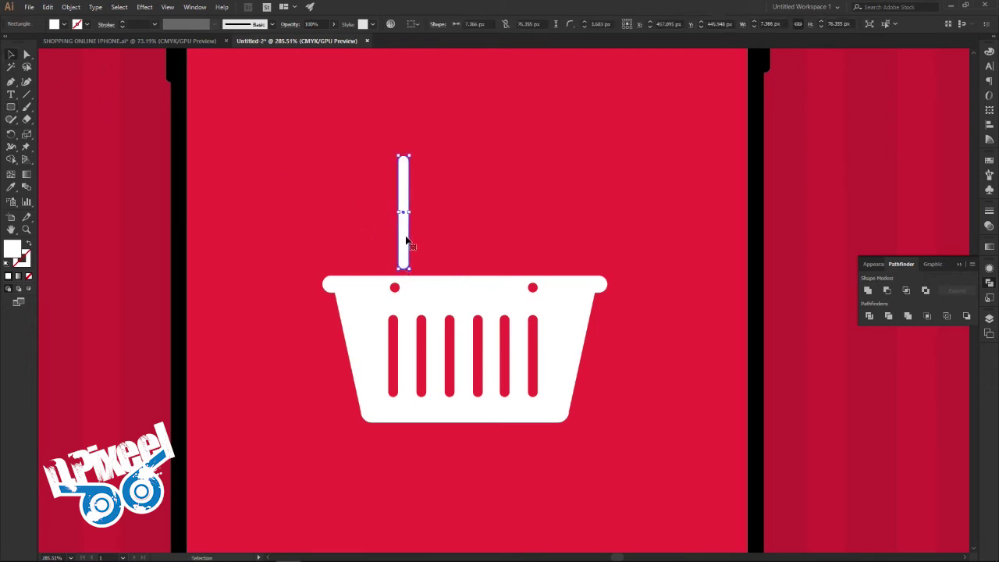
drag(415, 211, 438, 234)
Step: Copy the handle bar and paste the copy in front
click(484, 245)
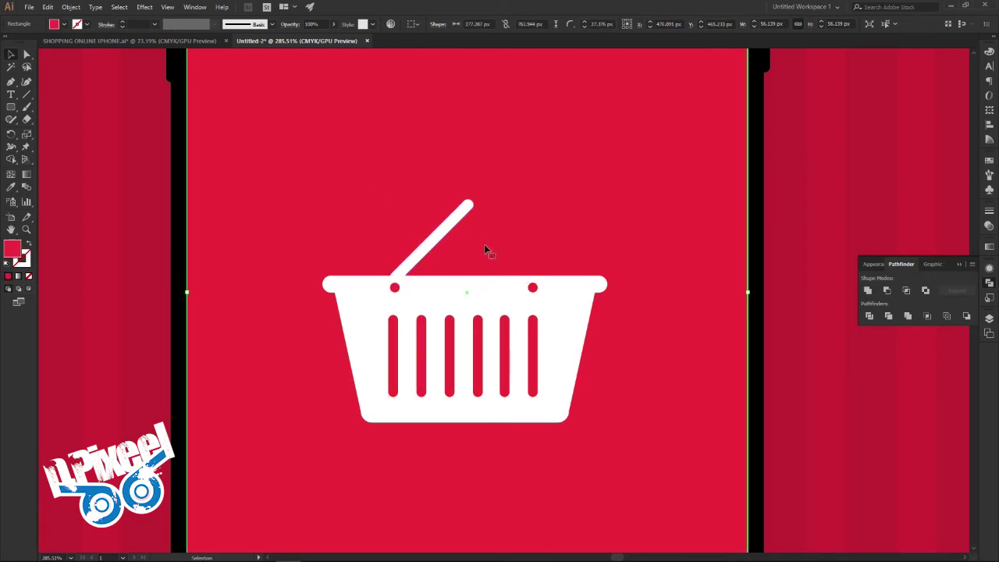
click(444, 226)
click(48, 7)
click(47, 7)
click(47, 7)
click(78, 79)
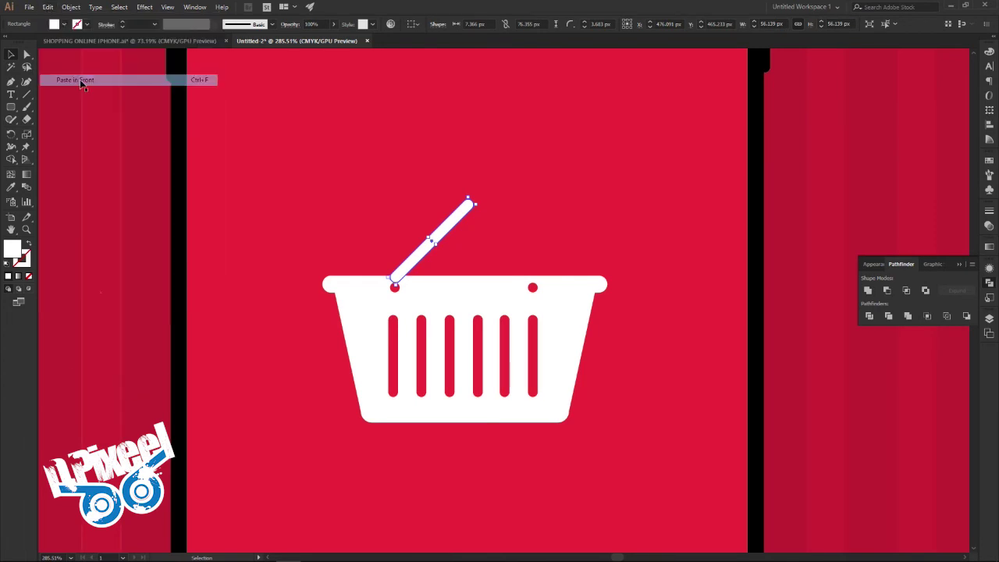
Step: Reflect the handle copy vertically and move it over the basket's right hole
right_click(457, 213)
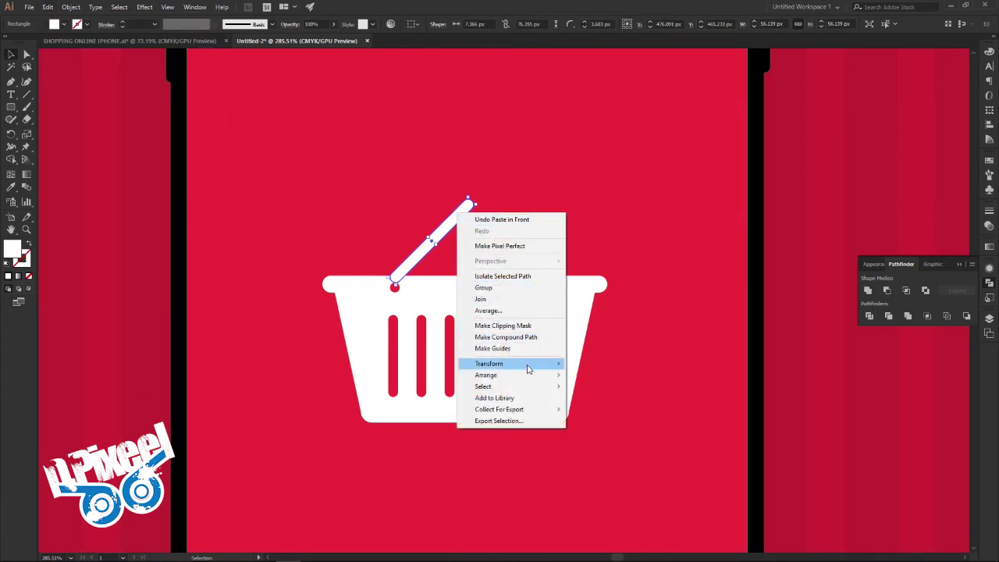
mouse_move(489, 364)
click(609, 401)
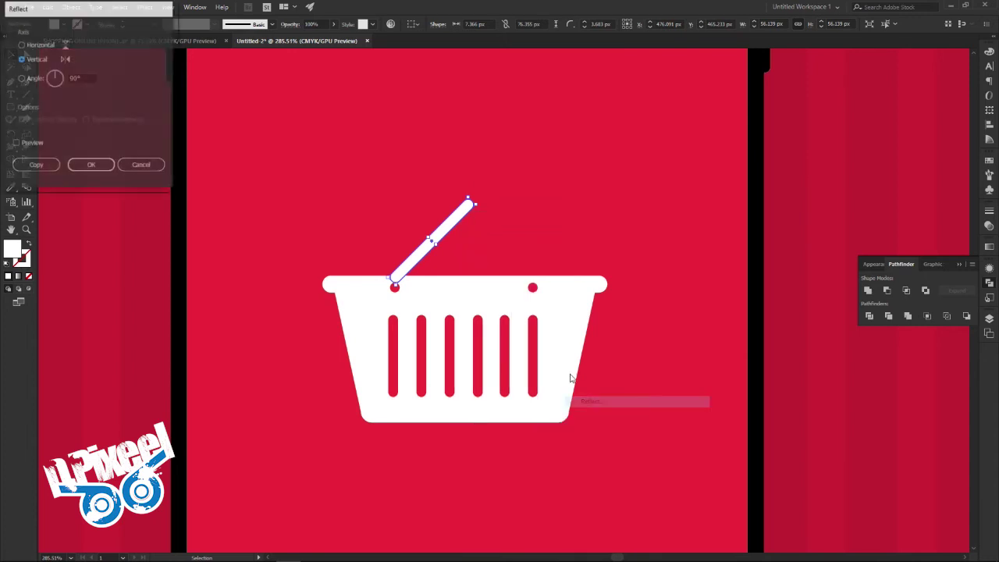
click(91, 164)
drag(449, 263, 512, 270)
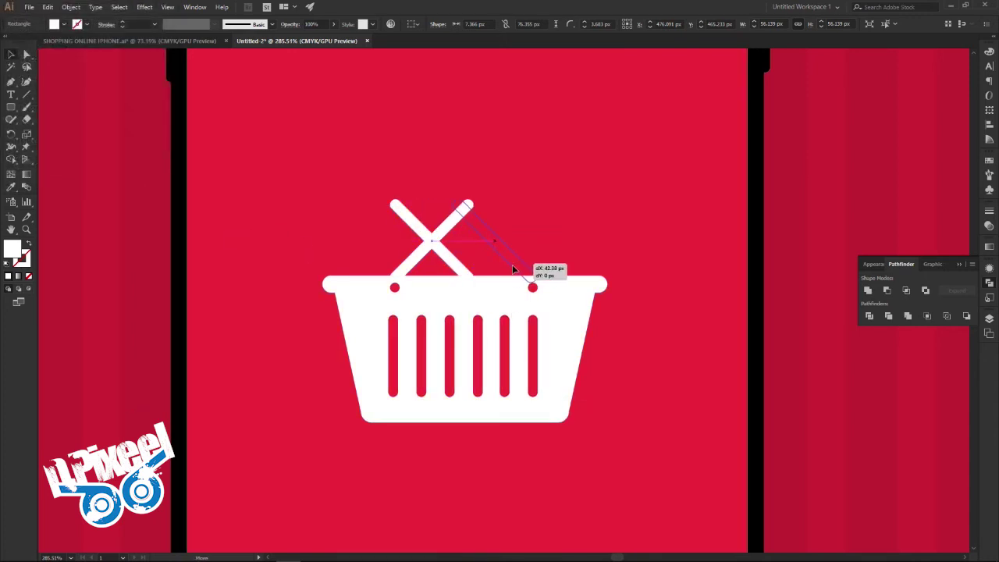
drag(513, 269, 515, 267)
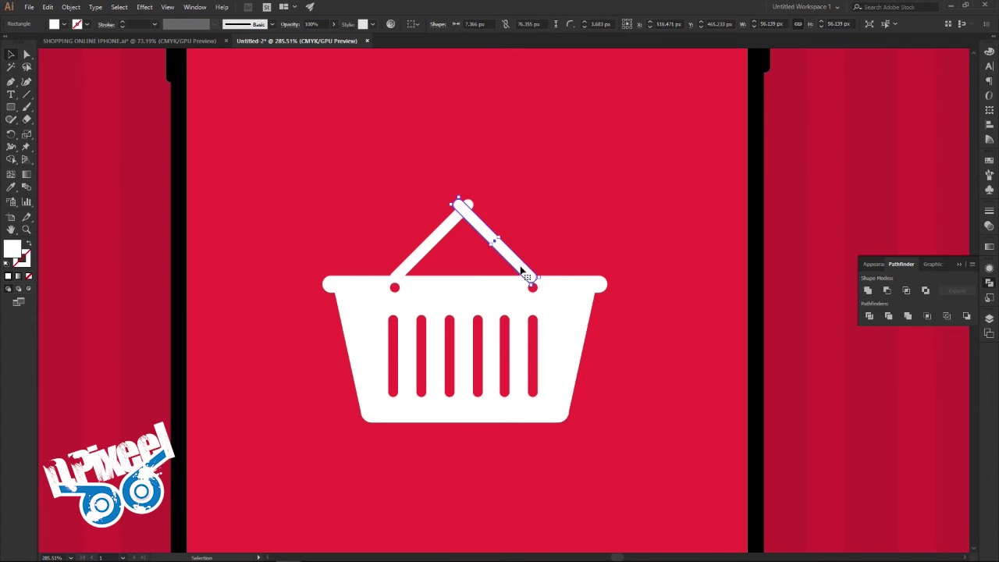
drag(523, 269, 523, 270)
Step: Undo the mirrored handle and the rotation, leaving the upright bar
click(437, 244)
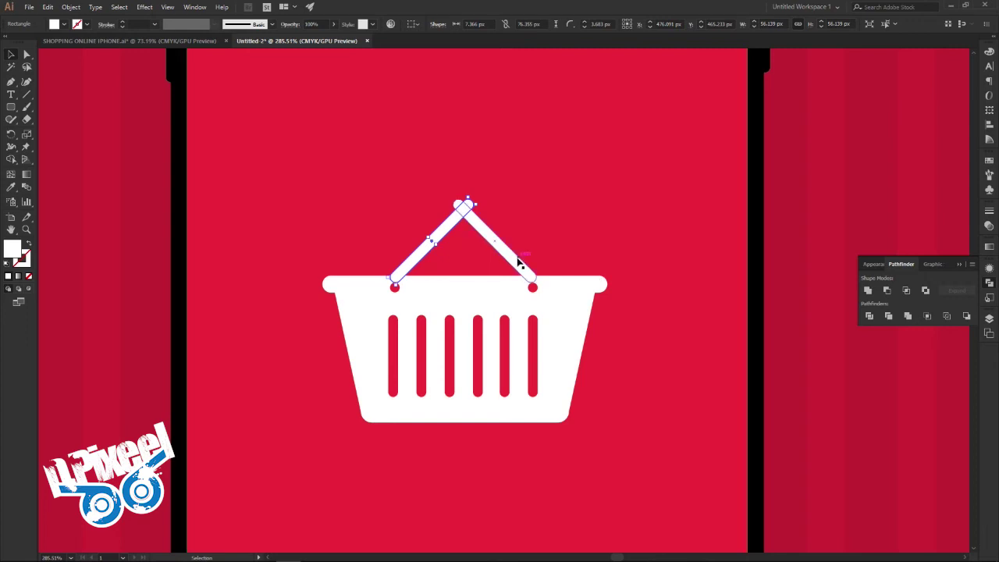
key(ctrl+z)
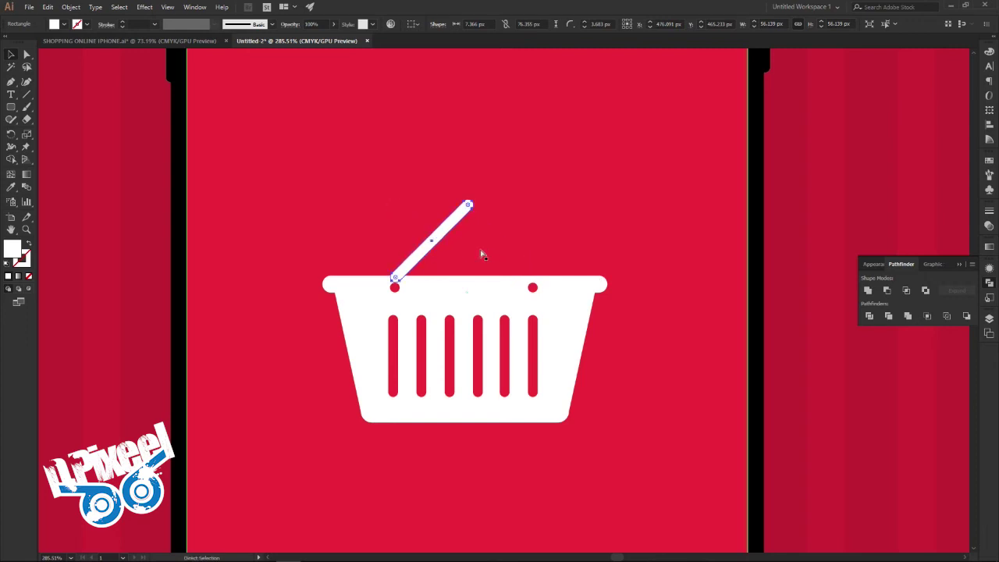
key(ctrl+z)
key(ctrl+z)
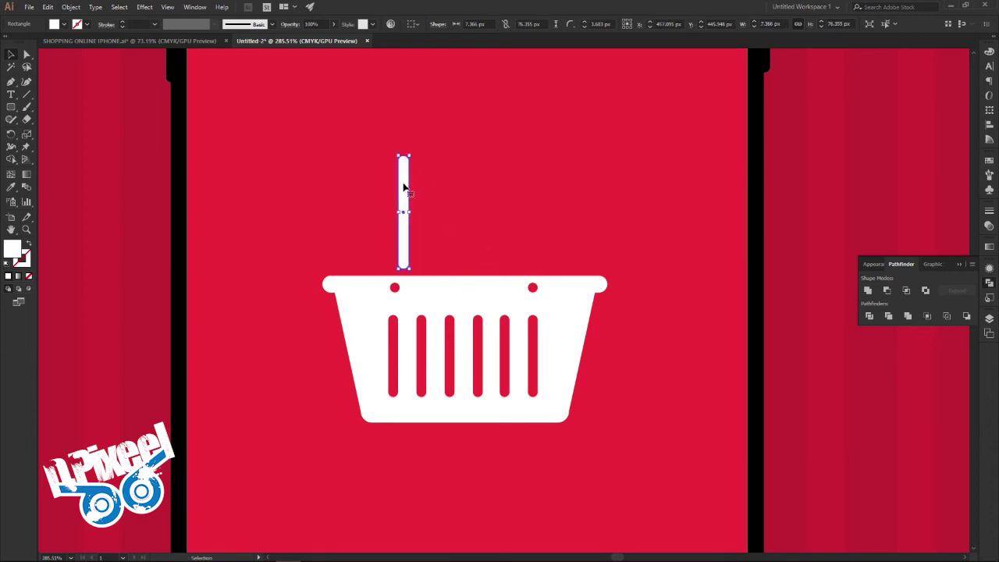
scroll(411, 180, up, 2)
Step: Shorten the handle bar from its top and place it over the left hole
drag(406, 138, 405, 161)
mouse_move(411, 246)
mouse_down()
mouse_move(395, 268)
mouse_move(422, 304)
mouse_move(456, 297)
mouse_up()
right_click(461, 295)
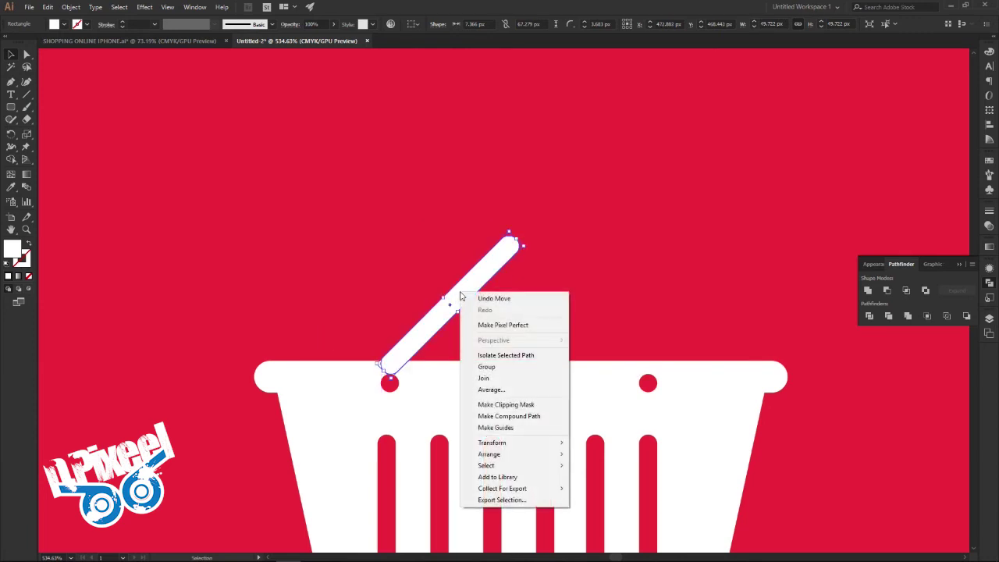
click(358, 228)
Step: Copy and paste the bar, flip its slant, and join it to the first at the top
click(48, 8)
click(58, 57)
click(47, 8)
click(78, 68)
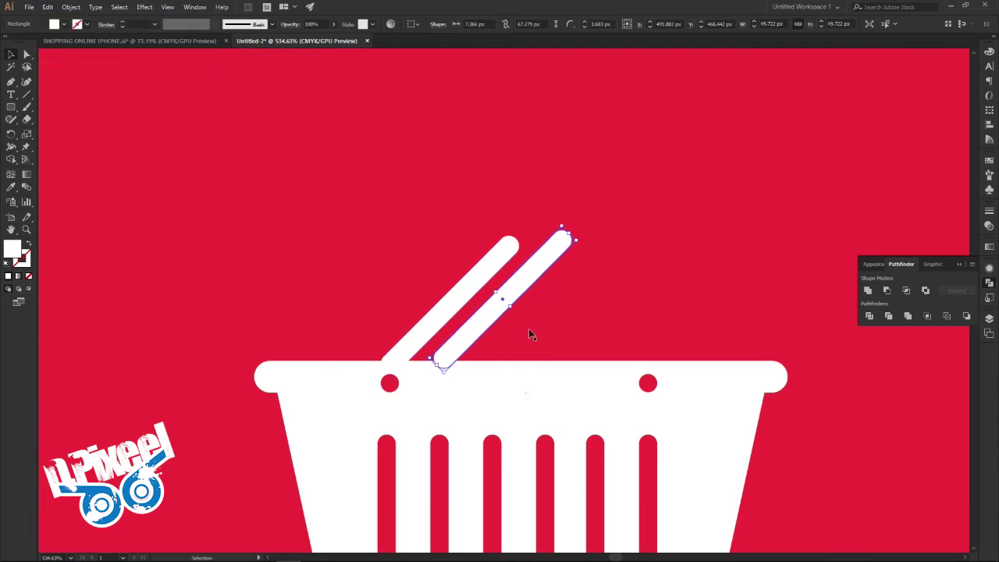
mouse_move(560, 228)
mouse_down()
mouse_move(516, 317)
mouse_move(596, 323)
mouse_up()
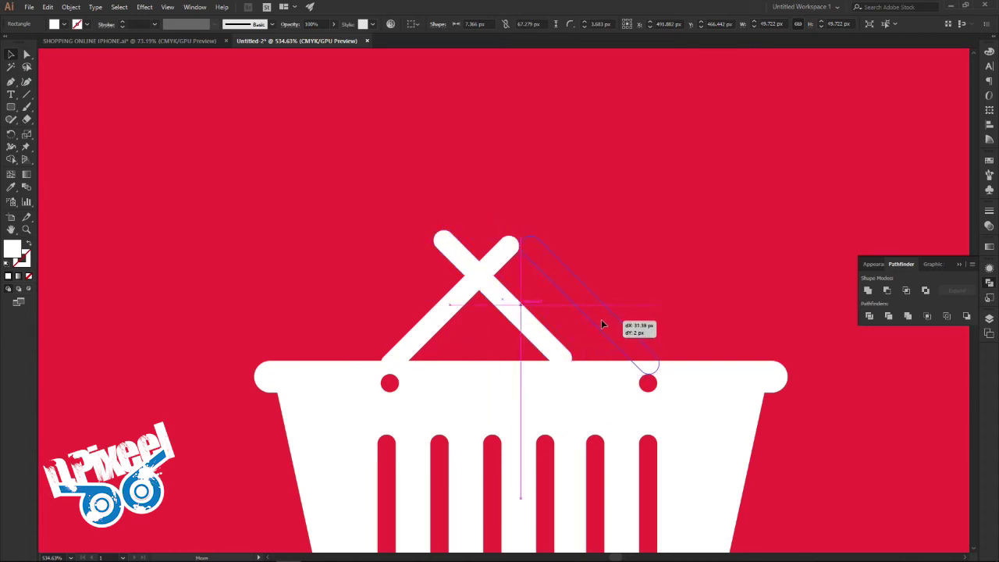
drag(600, 321, 597, 325)
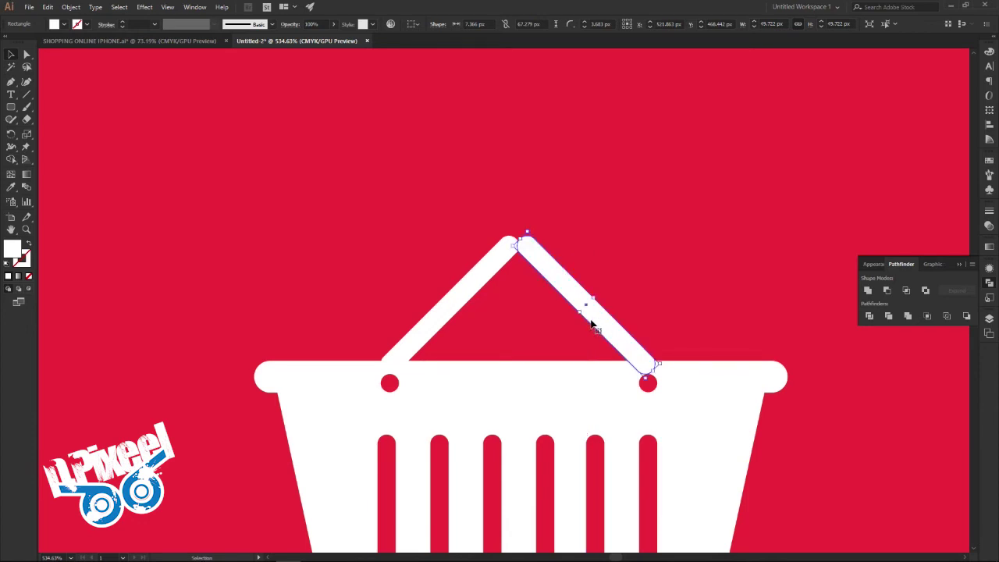
click(695, 302)
Step: Zoom out to the whole phone screen and clear the selection
scroll(569, 316, down, 2)
scroll(555, 308, down, 2)
scroll(539, 300, down, 1)
scroll(527, 291, down, 1)
scroll(527, 291, down, 2)
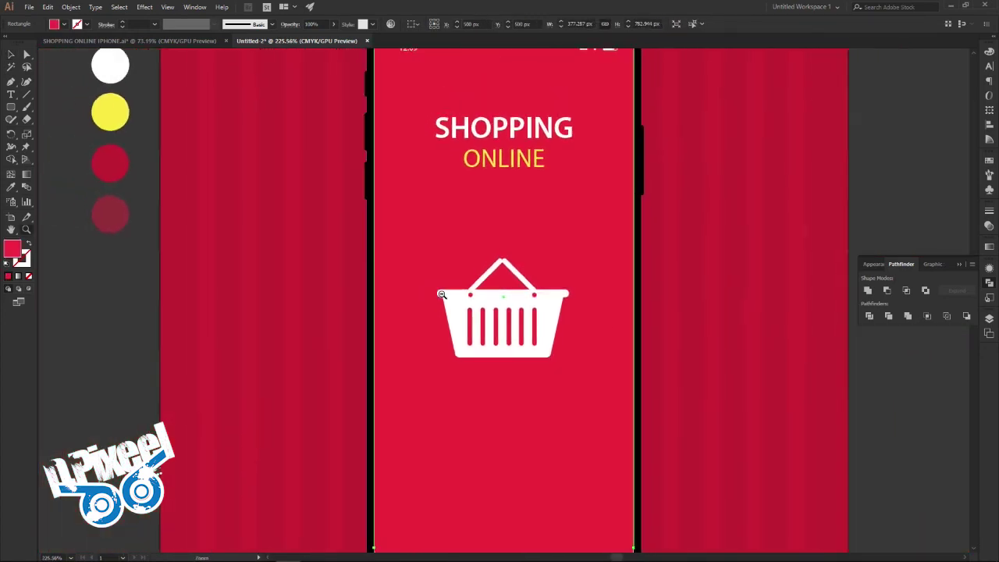
scroll(508, 295, down, 2)
scroll(491, 296, down, 1)
scroll(477, 299, down, 1)
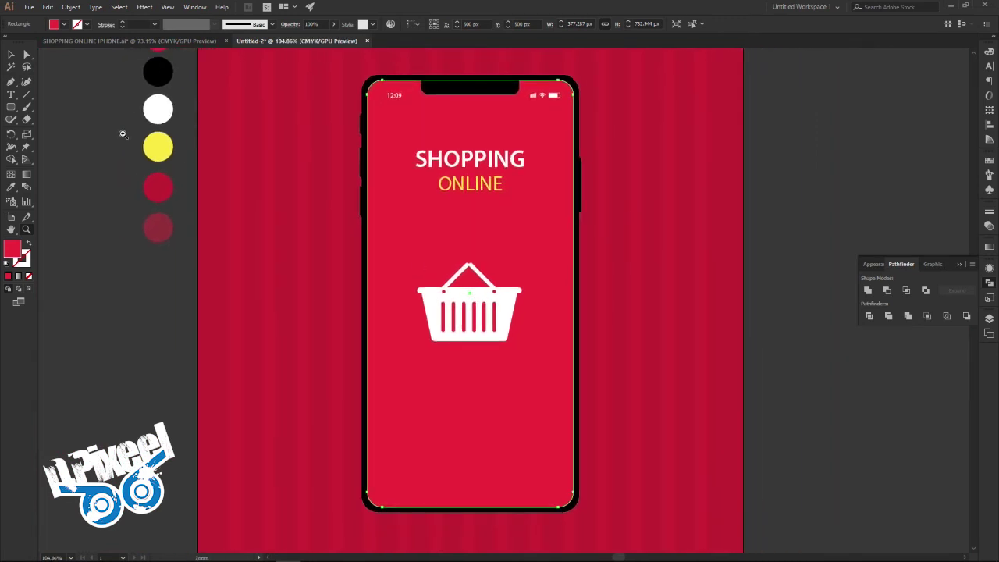
click(9, 54)
click(83, 116)
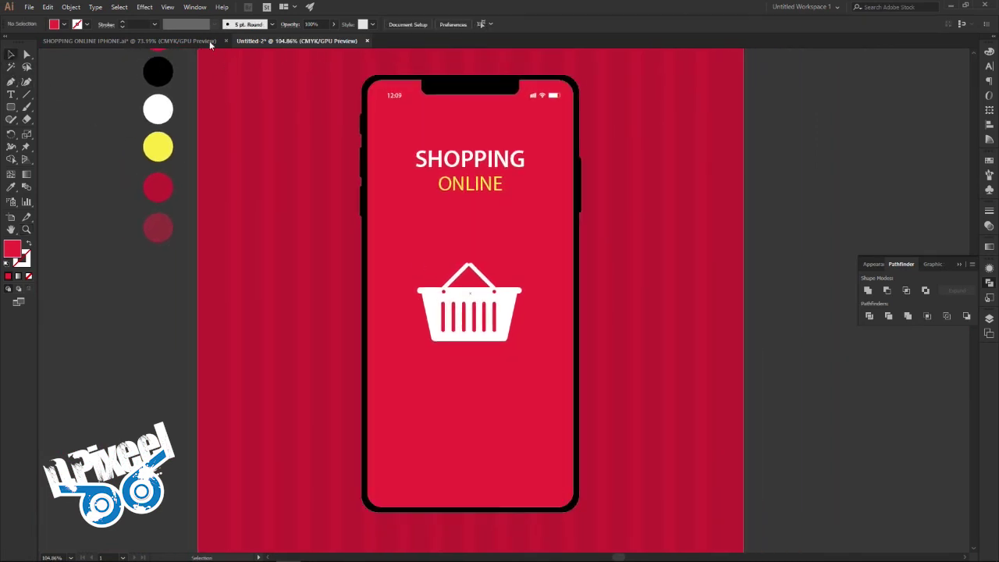
Step: Compare with SHOPPING ONLINE IPHONE.ai, then bring up Transform options for the right handle bar
click(206, 41)
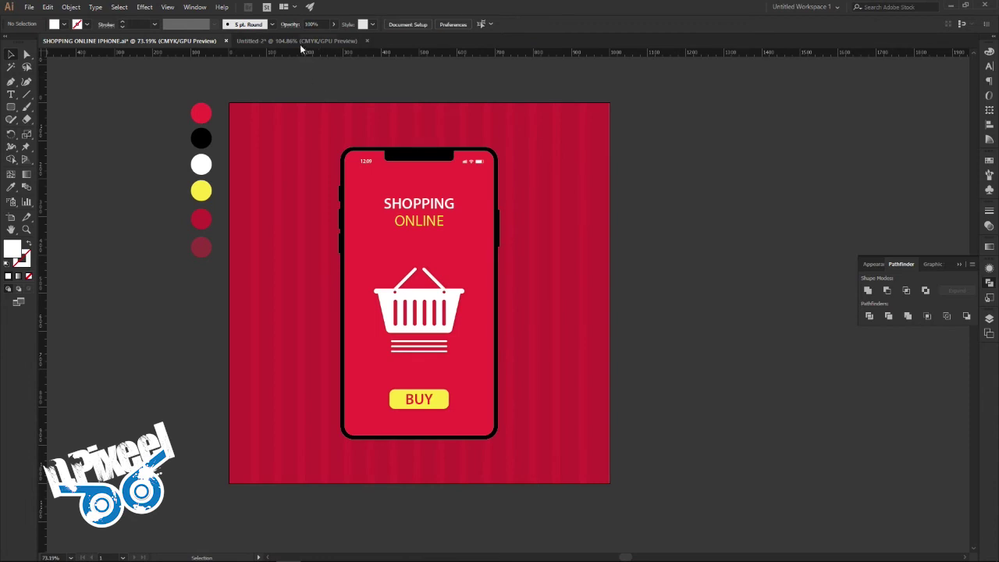
click(300, 42)
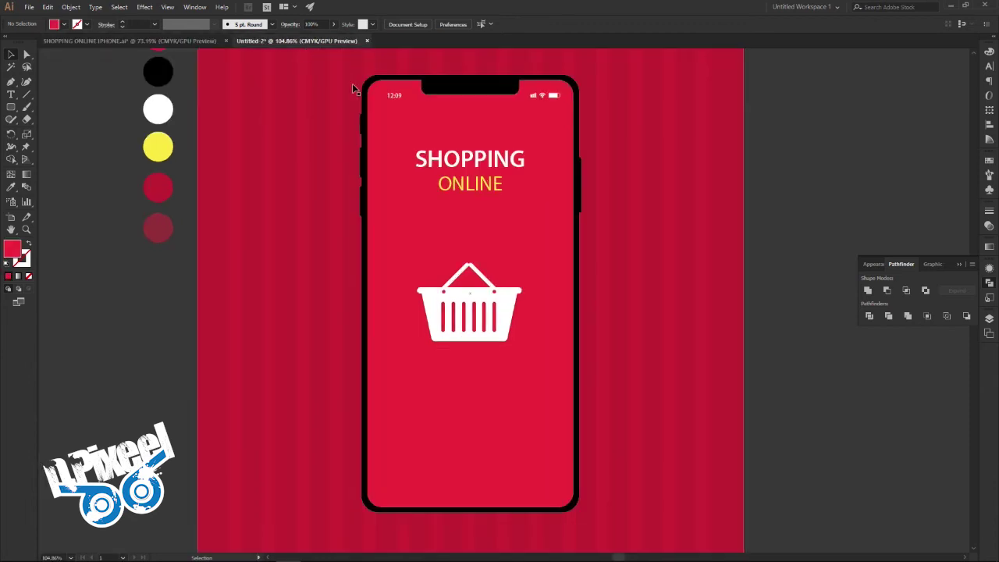
click(492, 281)
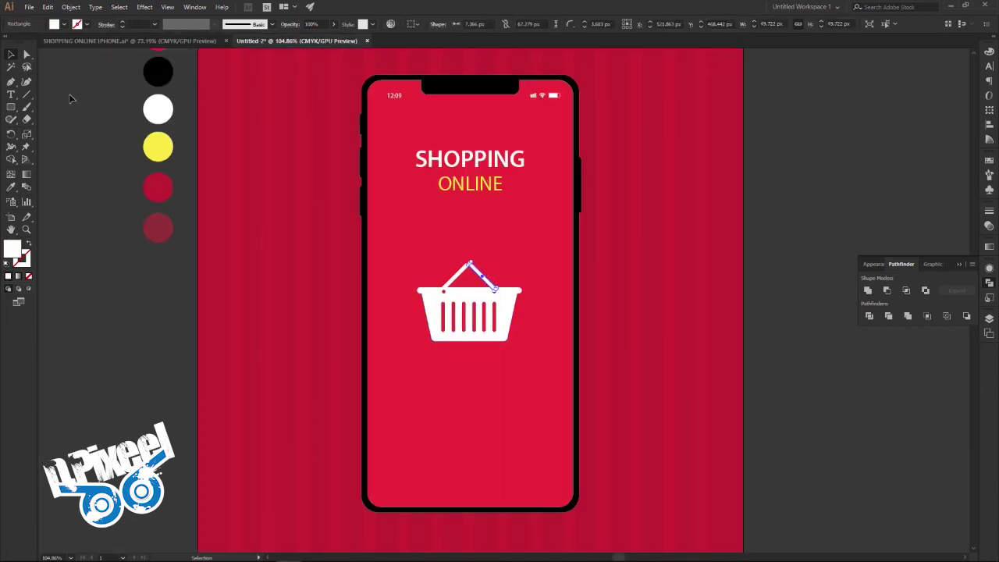
right_click(475, 268)
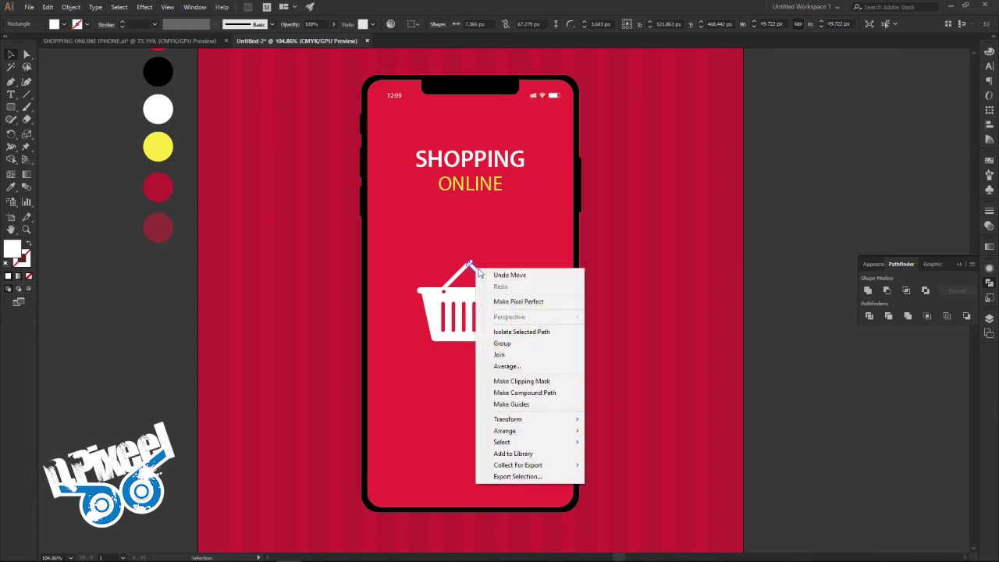
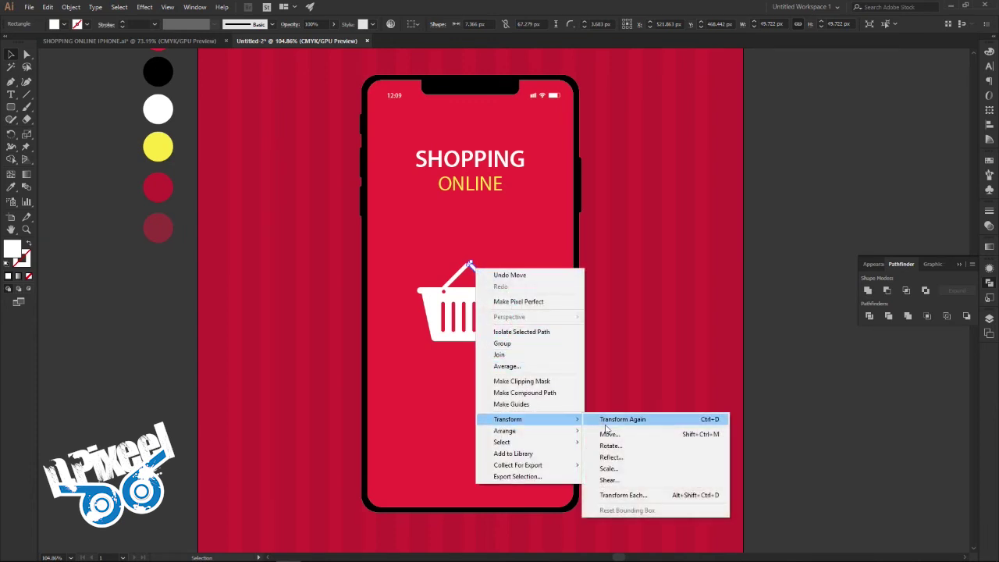
Step: Reflect the basket handle and rotate the copy slightly so the two bars form a peak
click(611, 457)
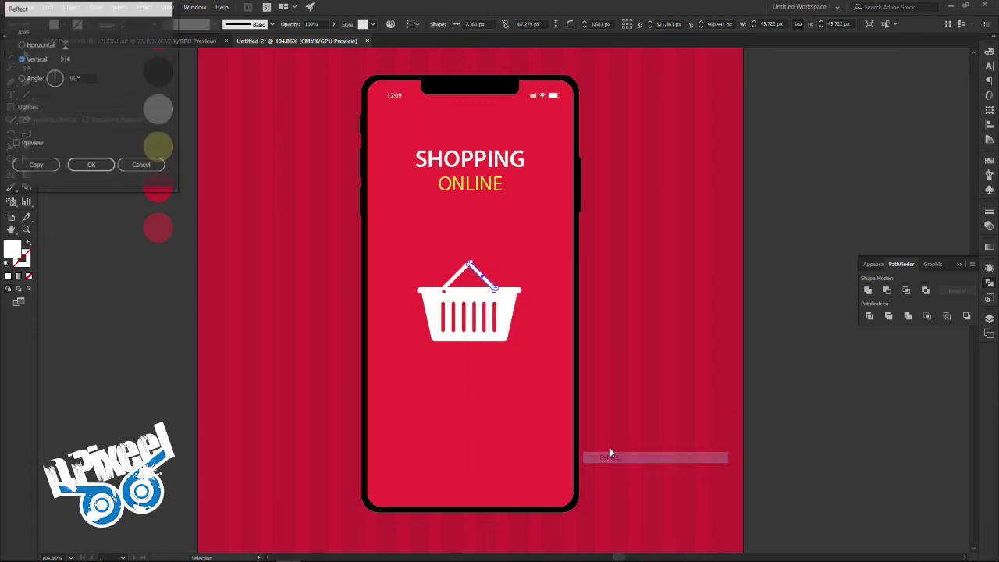
right_click(484, 279)
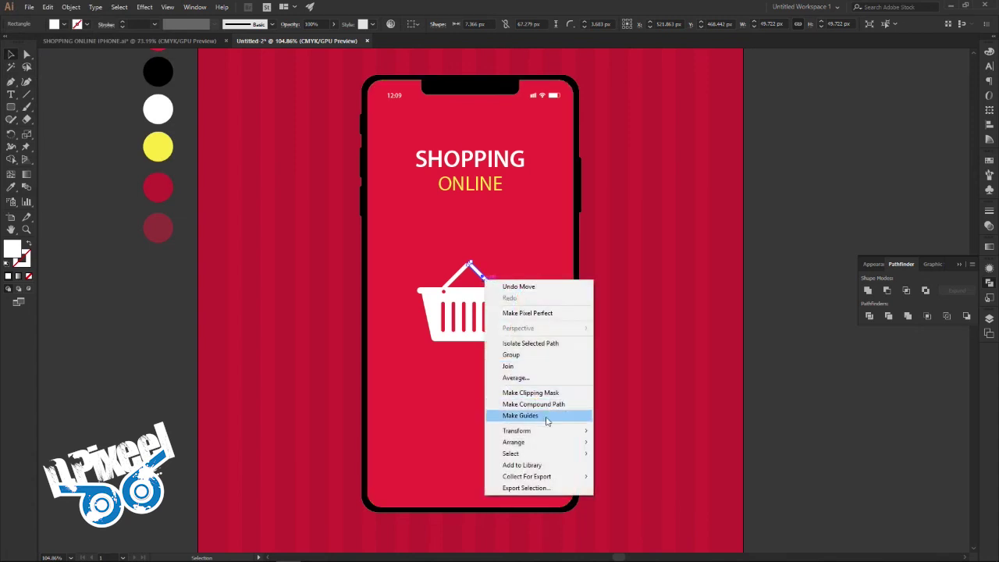
click(632, 464)
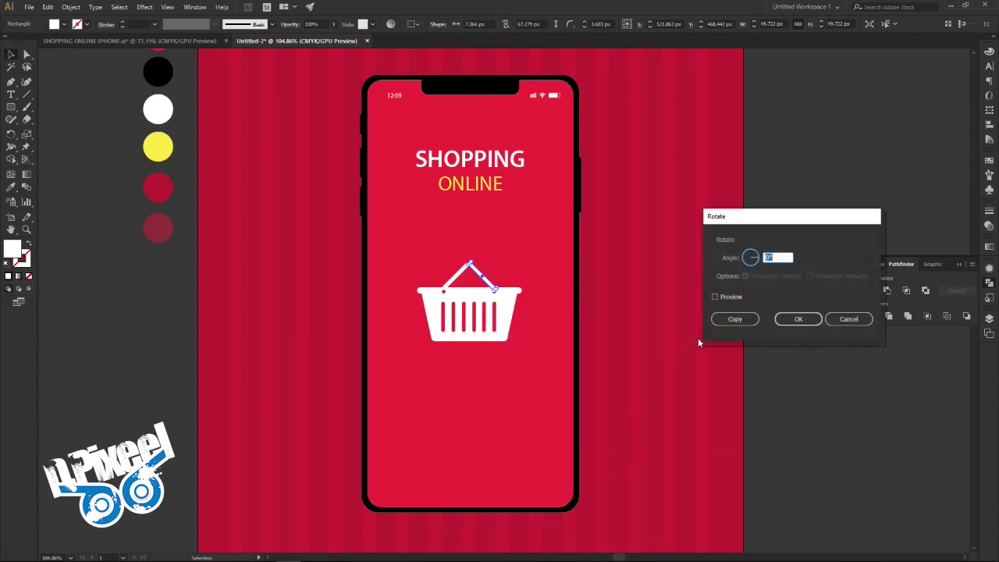
click(715, 297)
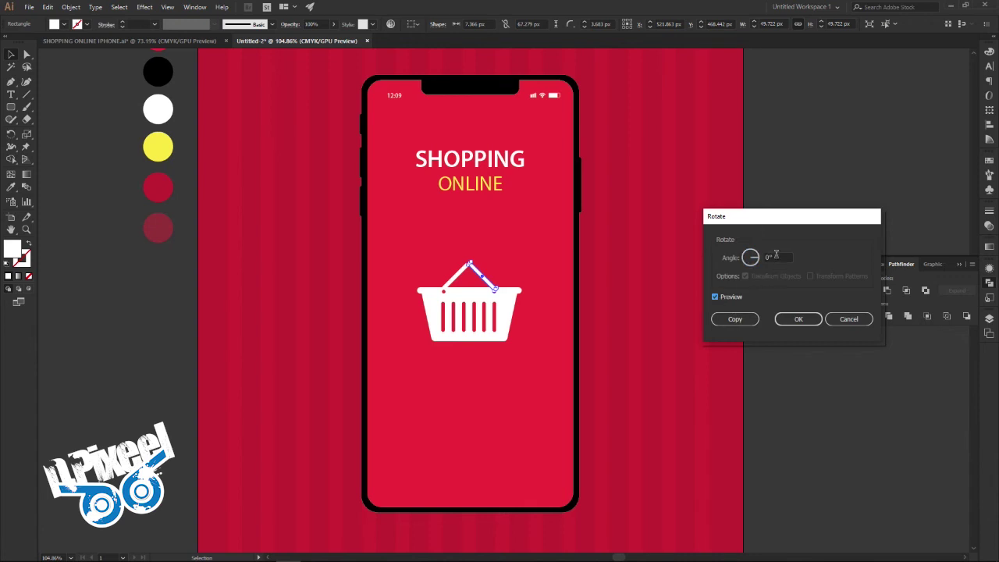
key(shift+Tab)
key(Down)
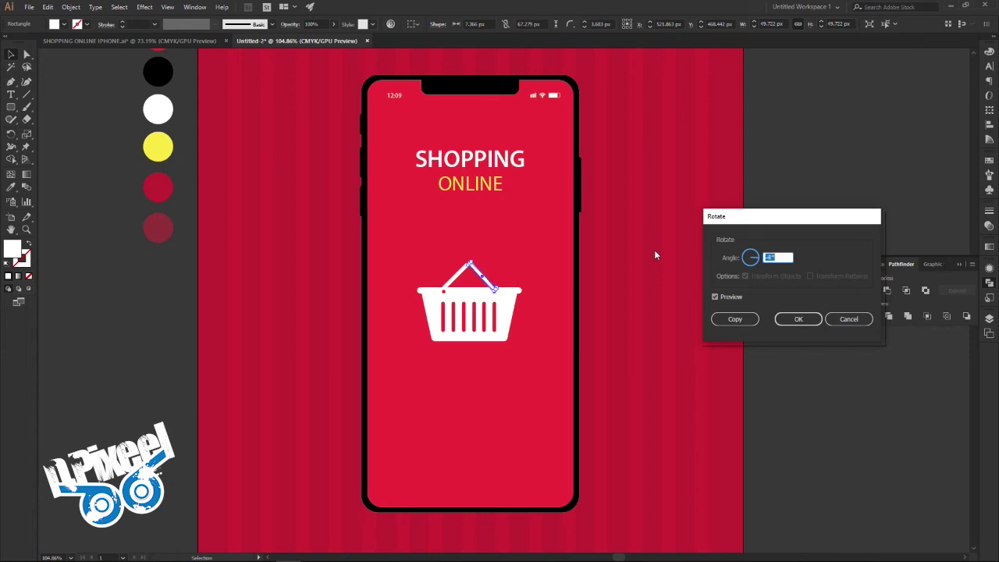
click(797, 319)
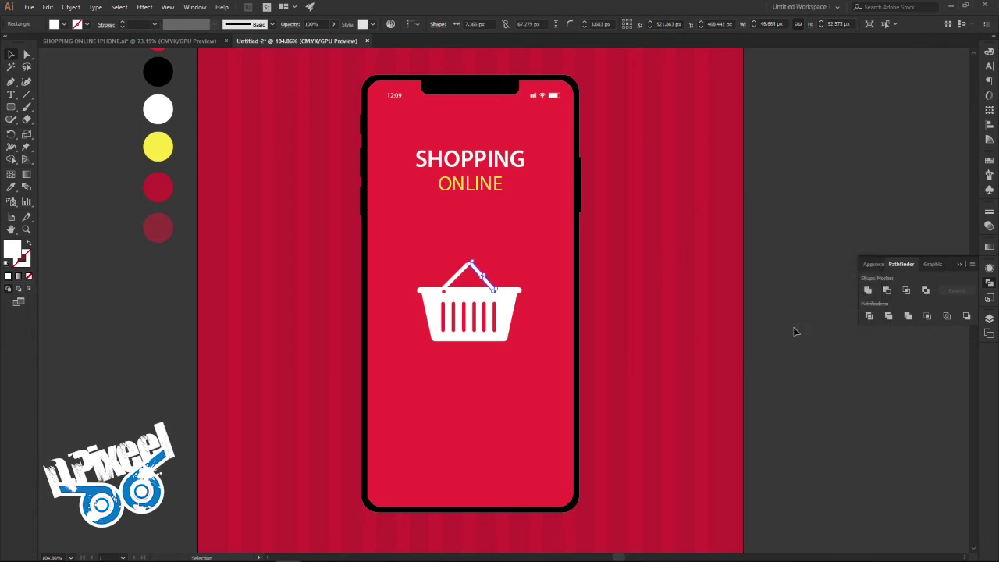
click(527, 305)
key(z)
click(657, 292)
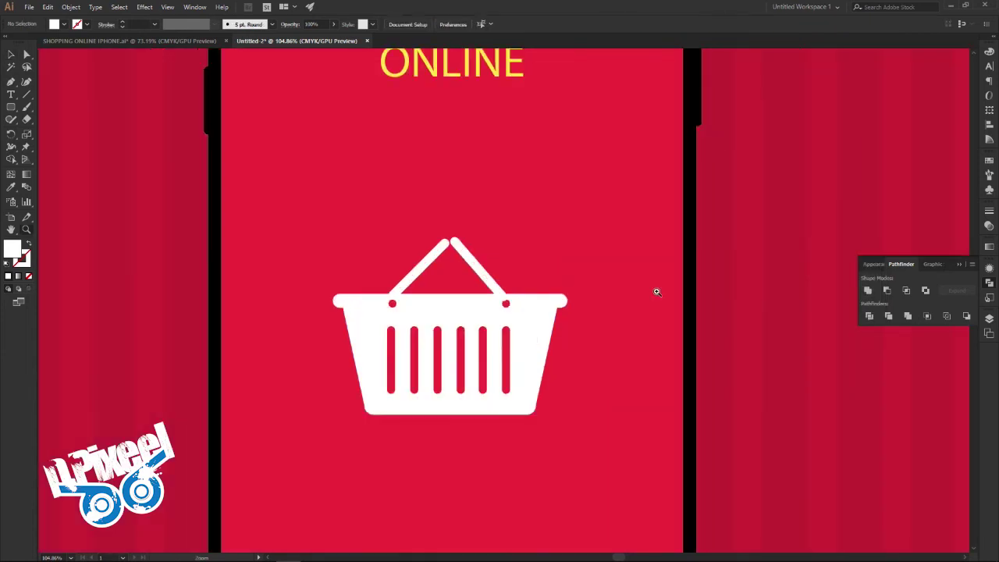
Step: Nudge the right handle bar up slightly
click(657, 292)
key(v)
click(501, 281)
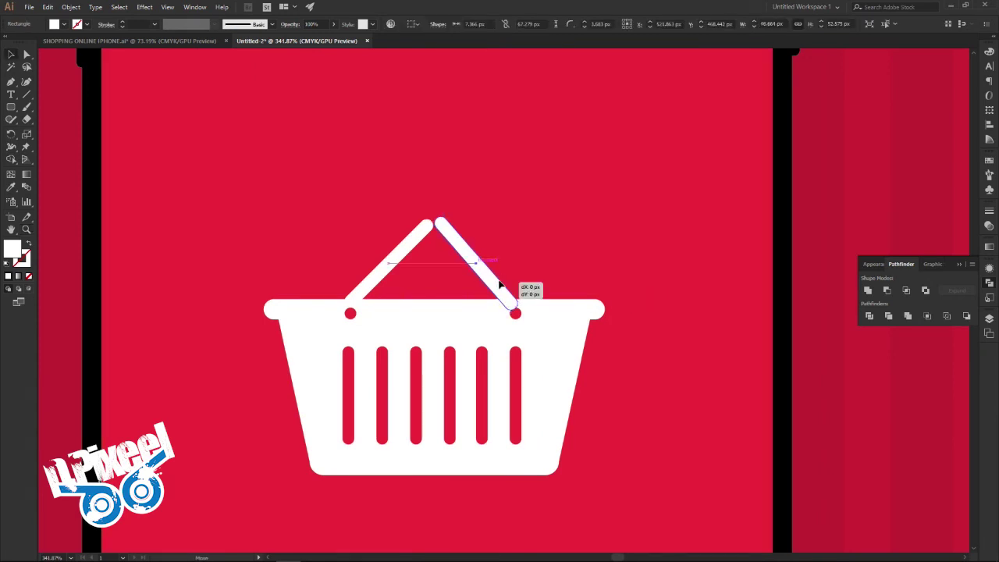
drag(502, 294, 508, 292)
click(585, 285)
Step: Rotate the left handle bar by a small angle so it meets the right bar
click(397, 262)
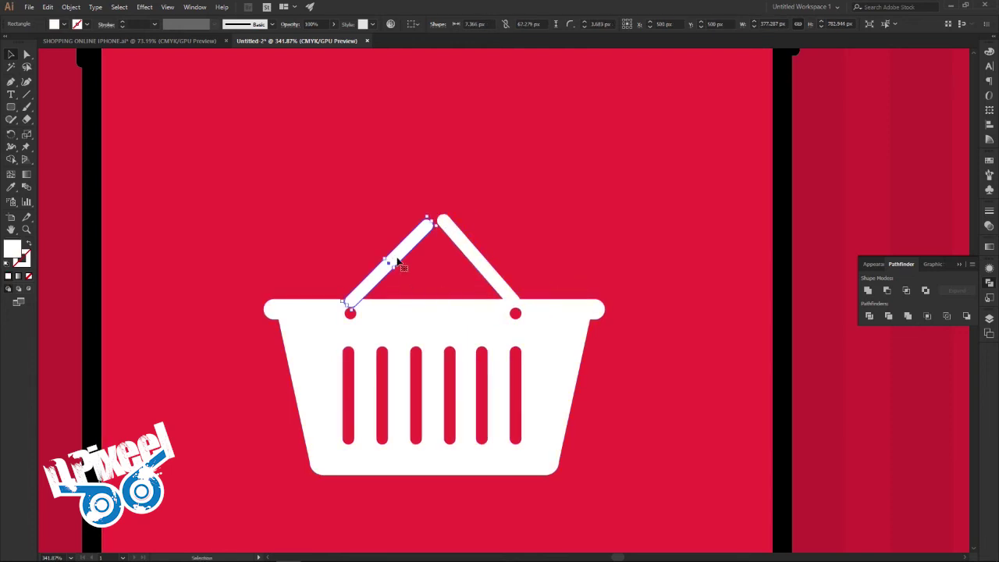
right_click(397, 263)
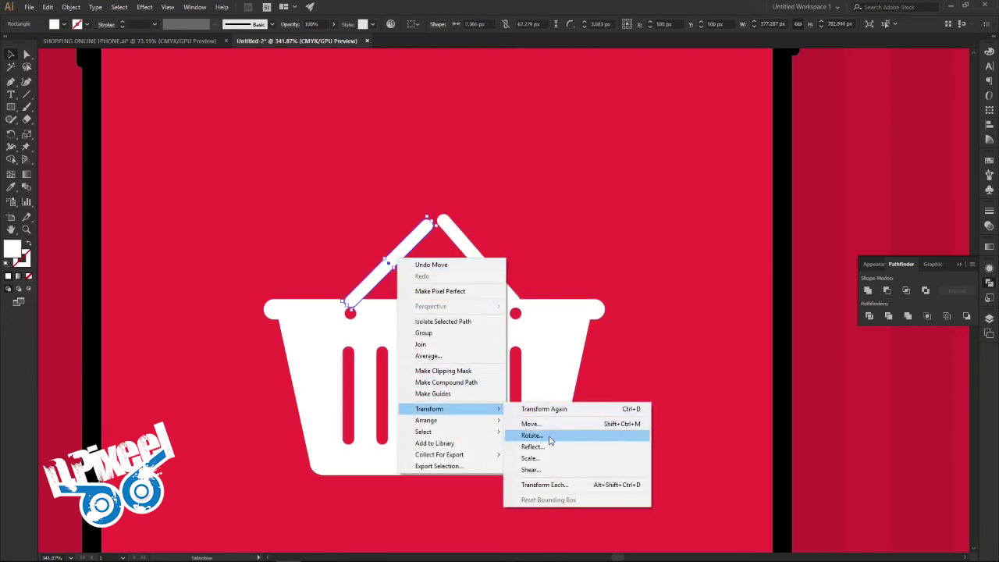
click(533, 436)
key(Up)
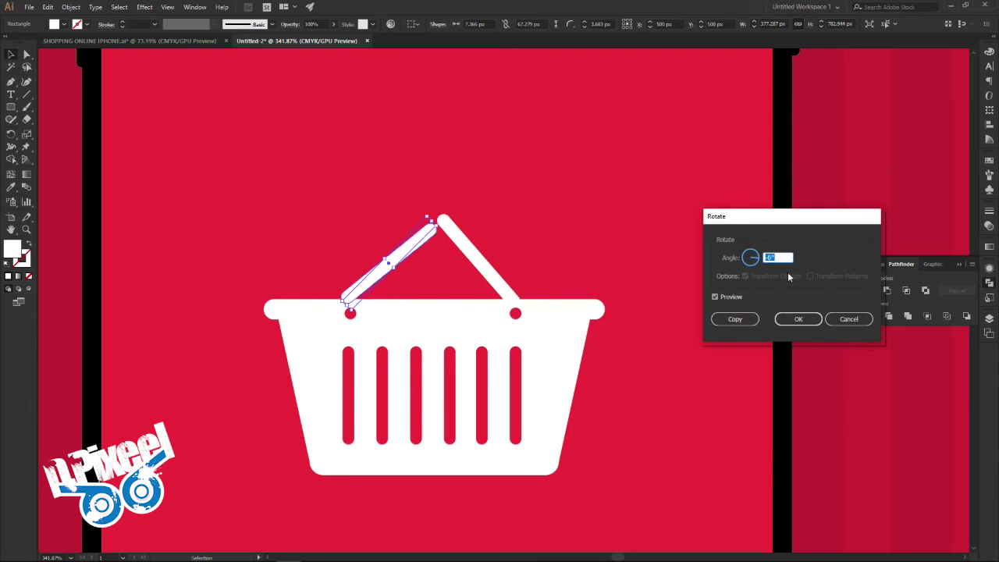
key(Up)
key(Up)
key(Up)
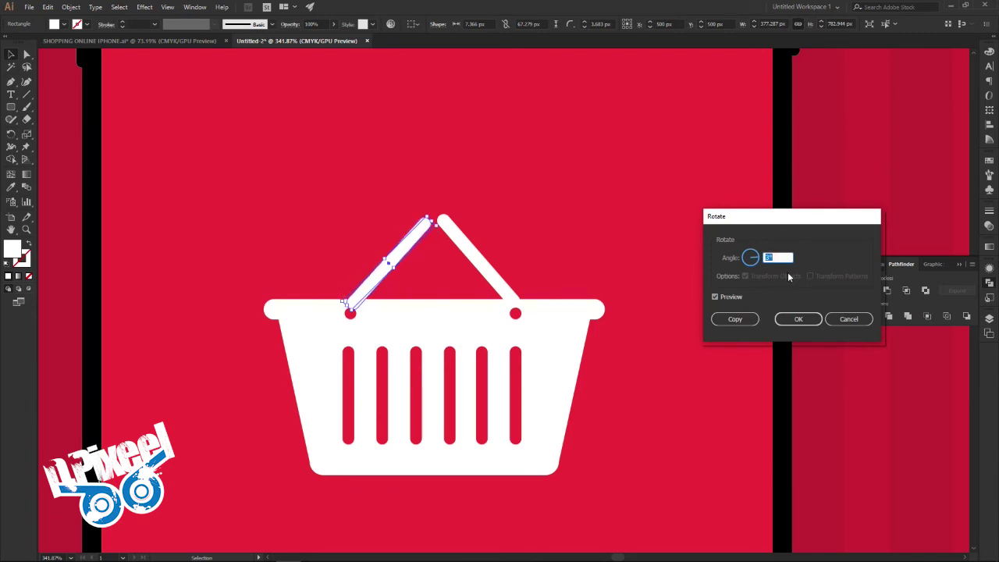
key(Return)
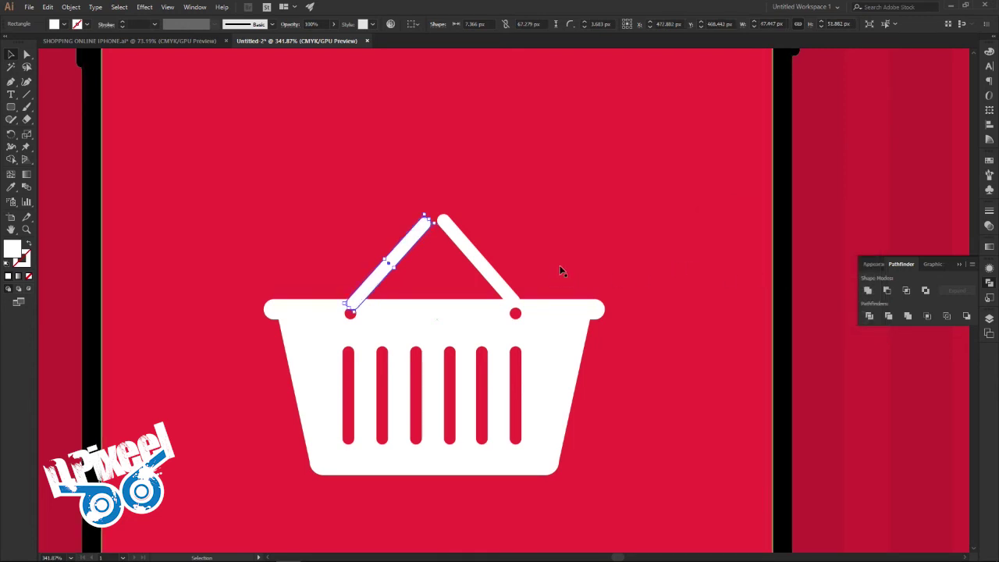
click(555, 269)
click(393, 262)
click(528, 235)
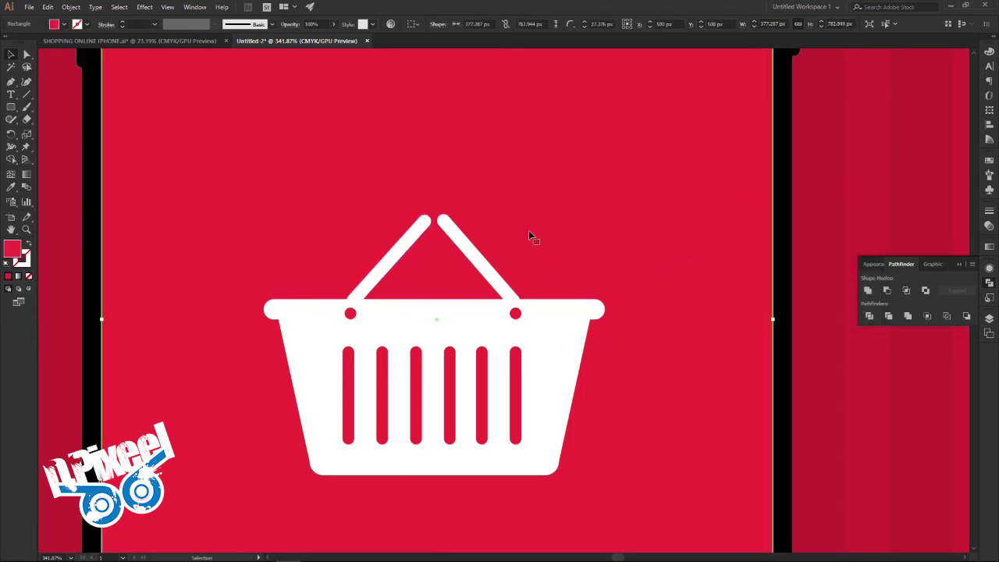
Step: Shift the left basket handle a few pixels to the left
click(357, 298)
drag(339, 307, 533, 309)
key(v)
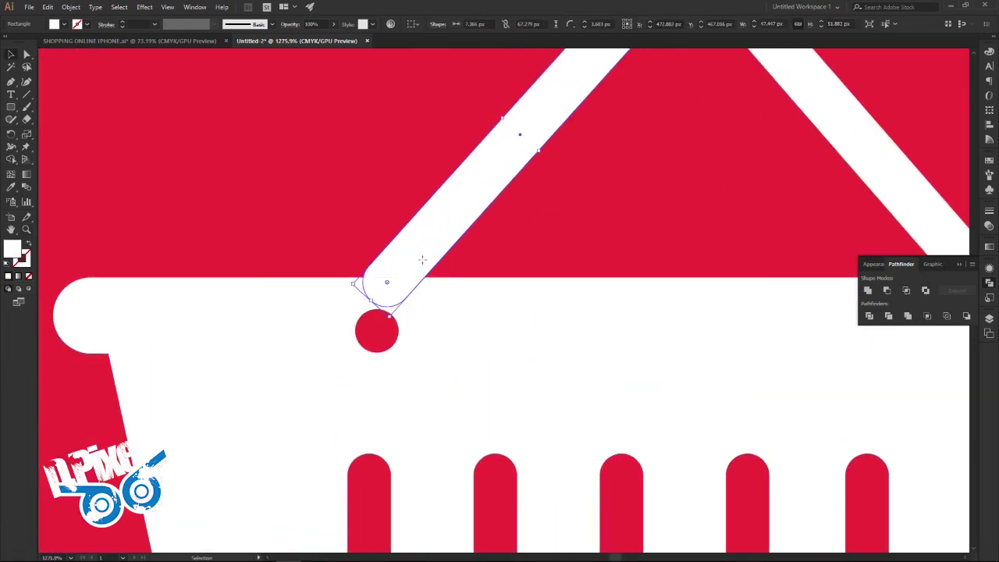
click(576, 266)
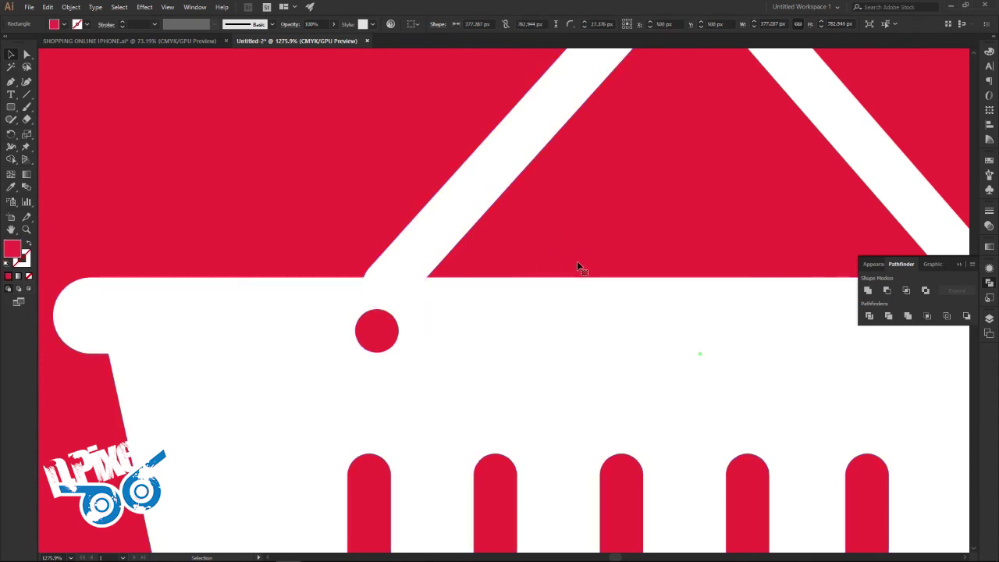
drag(430, 252, 426, 252)
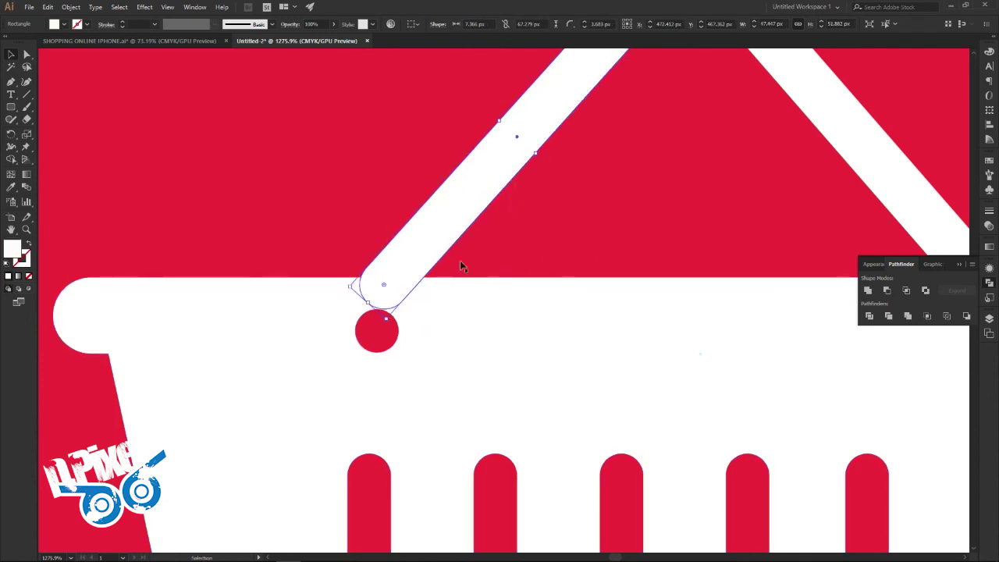
click(417, 266)
Step: Round off the lower end of the left handle with its corner widget, then fit the artboard
key(a)
drag(383, 285, 384, 288)
key(ctrl+shift+a)
key(z)
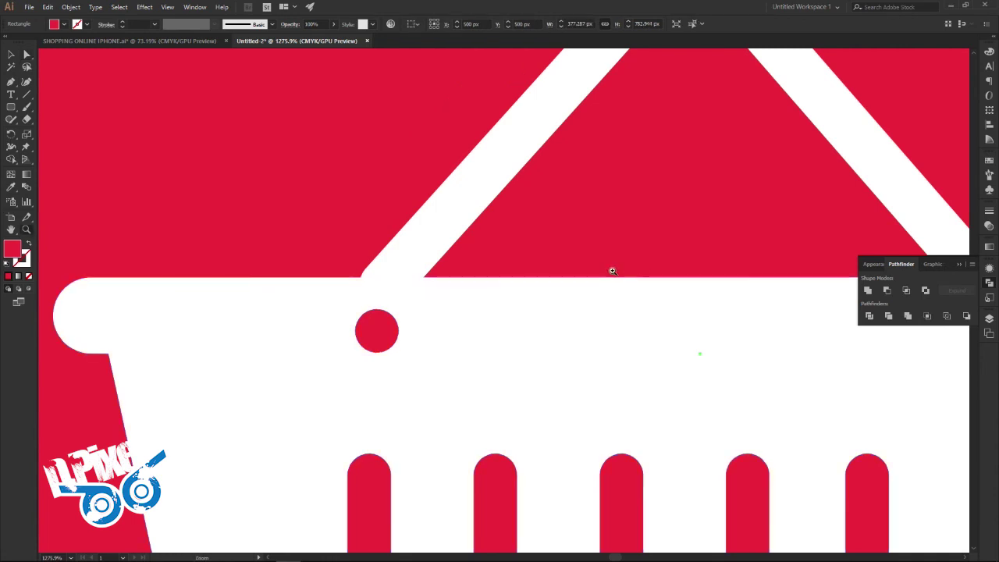
drag(611, 270, 493, 298)
key(ctrl+0)
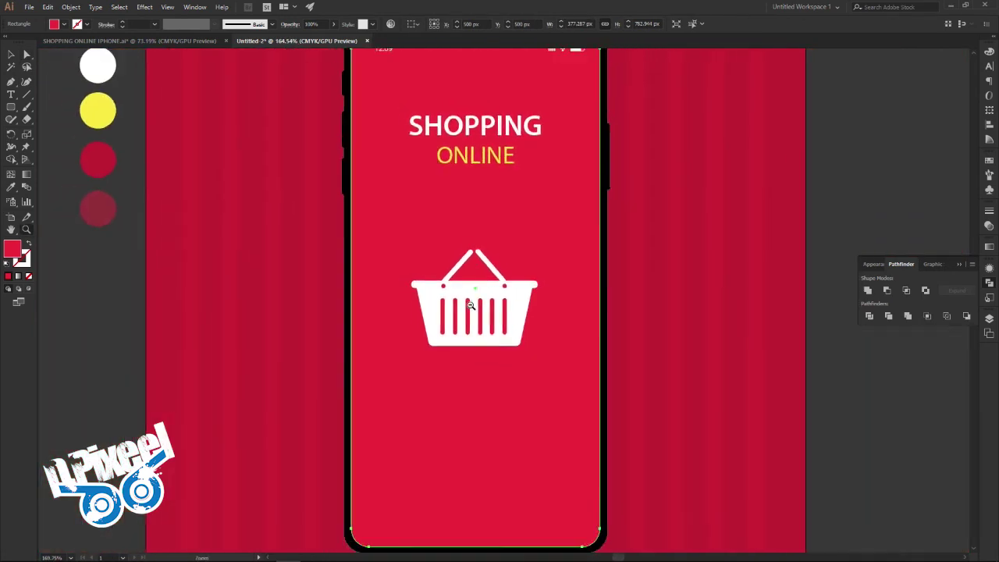
key(v)
click(836, 219)
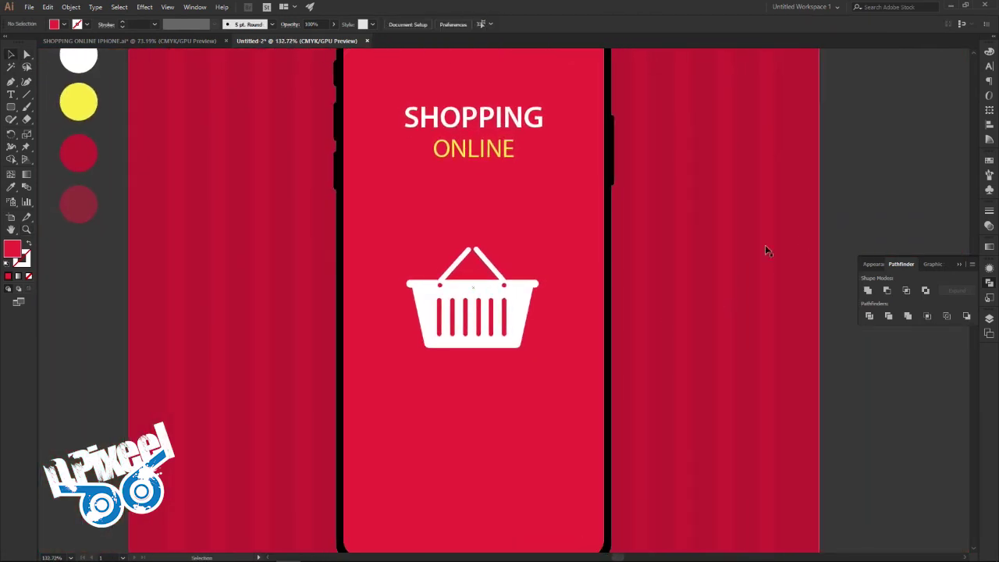
Step: Draw a thin white rounded bar below the basket
key(z)
drag(386, 295, 300, 268)
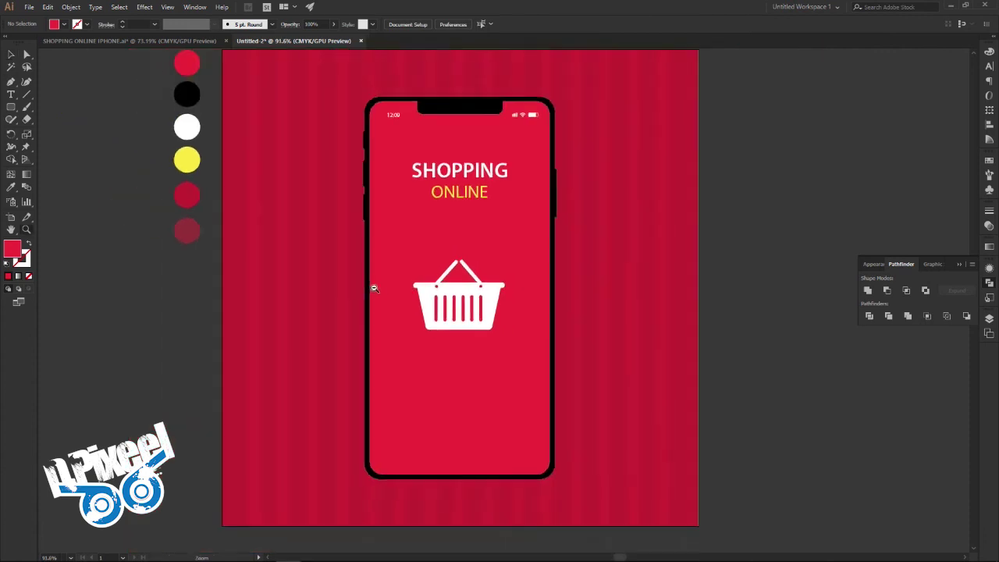
click(11, 107)
click(11, 187)
click(160, 108)
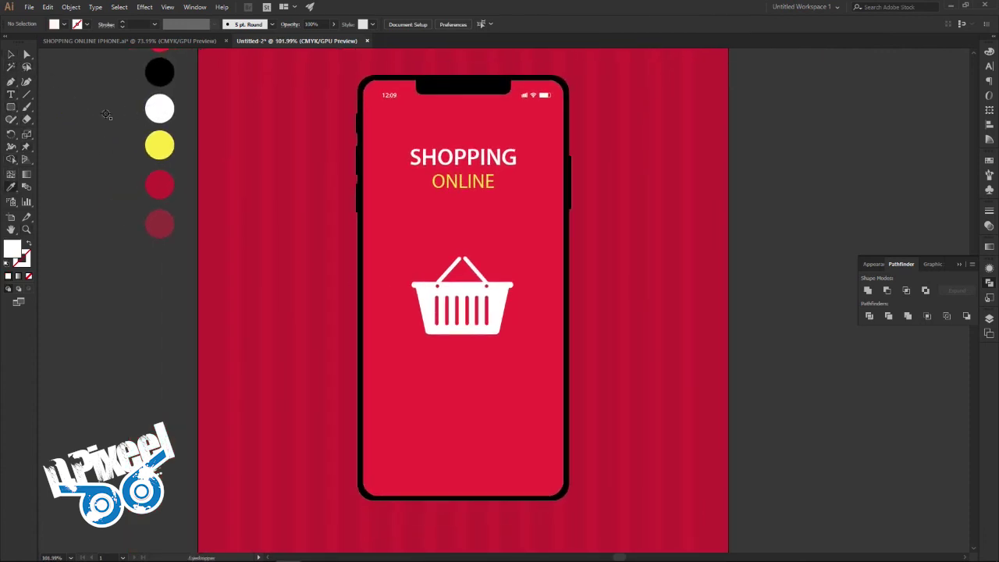
drag(434, 345, 493, 349)
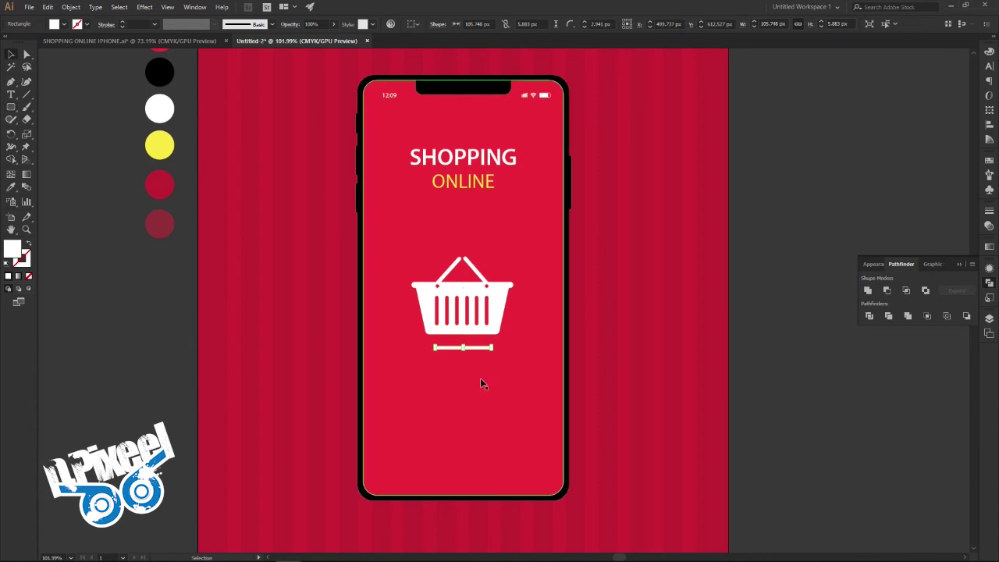
Step: Copy the white bar, paste it in front and nudge the copy down beneath it
click(47, 7)
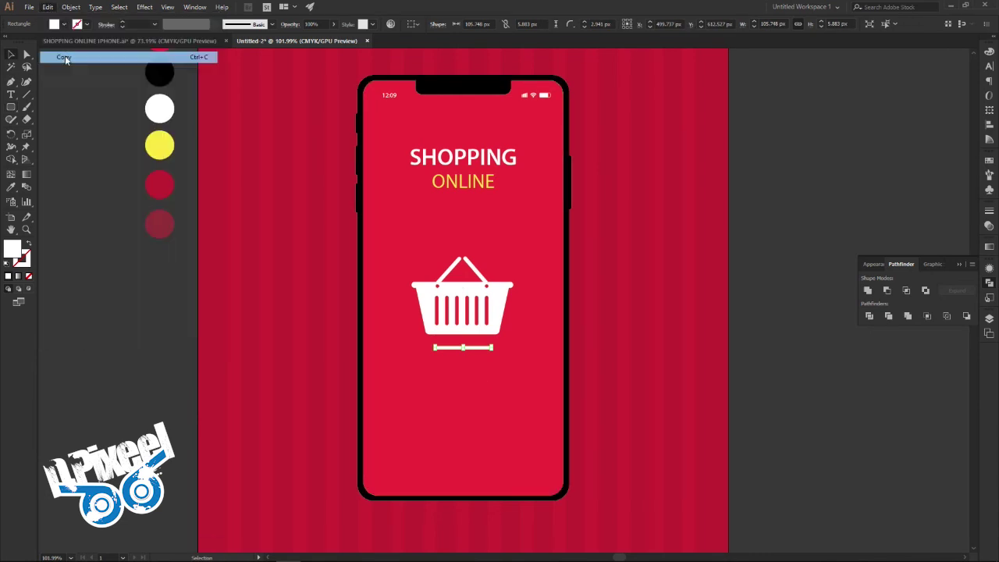
click(81, 82)
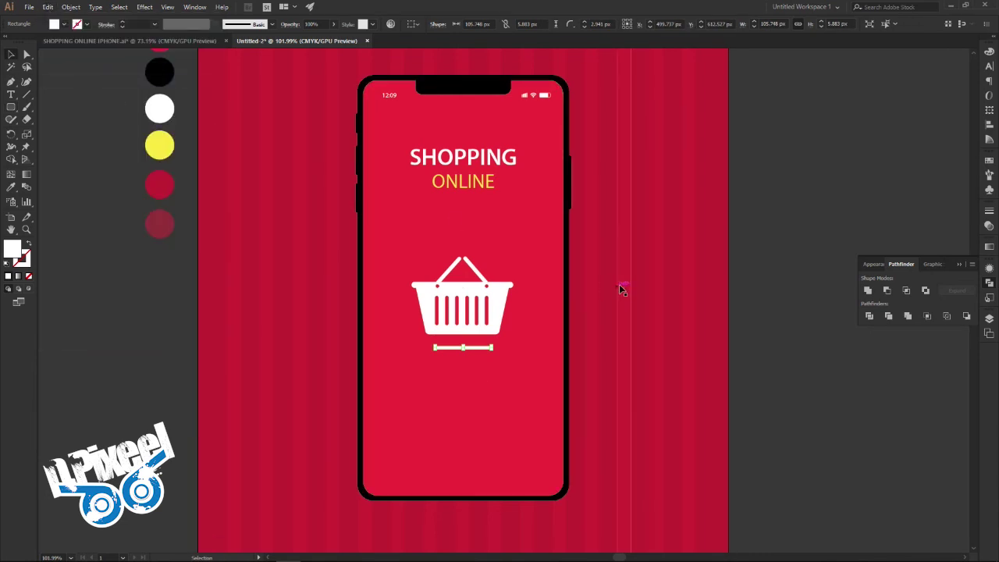
drag(517, 319, 595, 333)
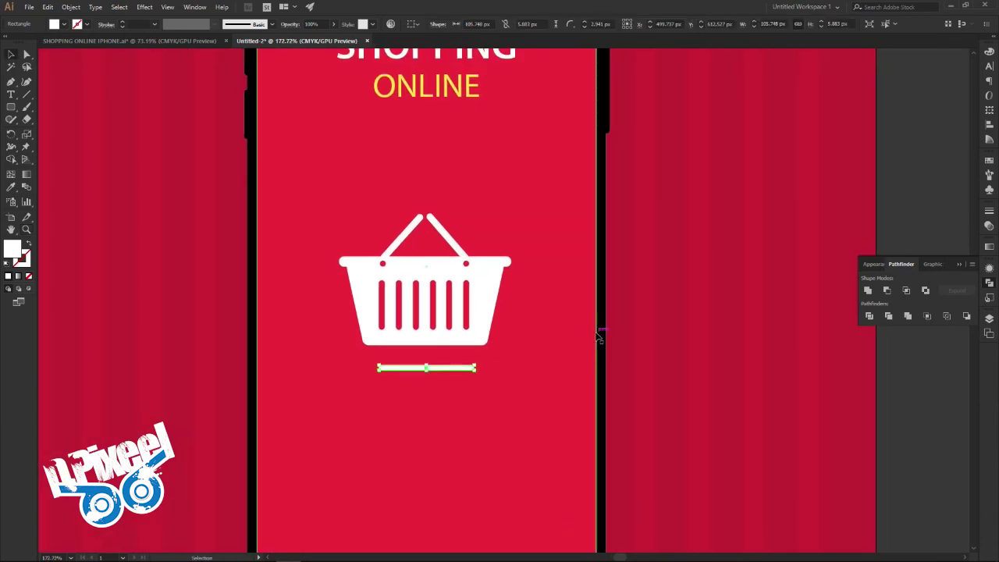
key(Down)
key(Down)
key(Down)
key(Down)
key(Down)
key(Down)
key(Down)
key(Down)
key(Down)
shift+click(461, 377)
Step: Group the three white lines and unite the basket into a single shape
shift+click(461, 367)
right_click(459, 374)
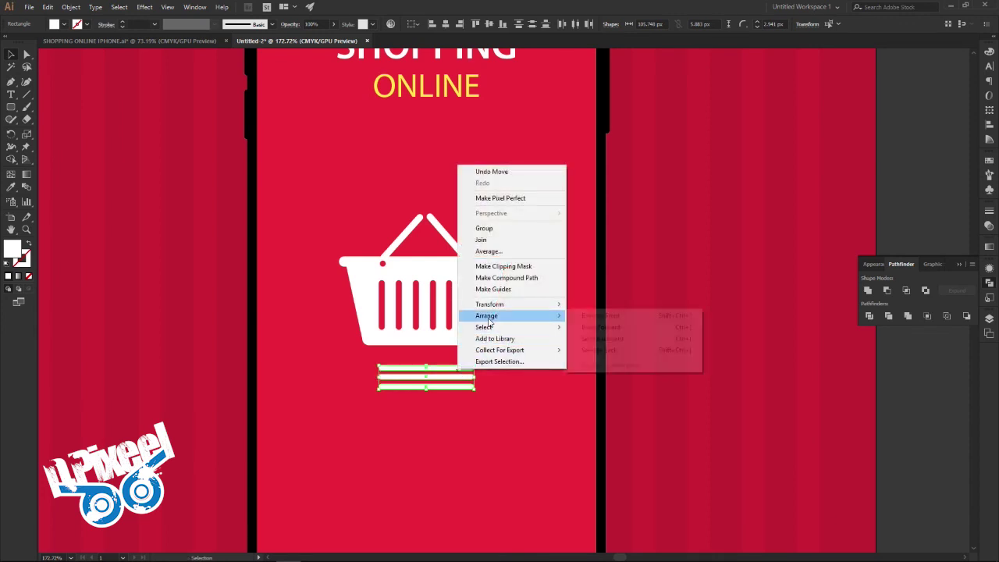
click(484, 228)
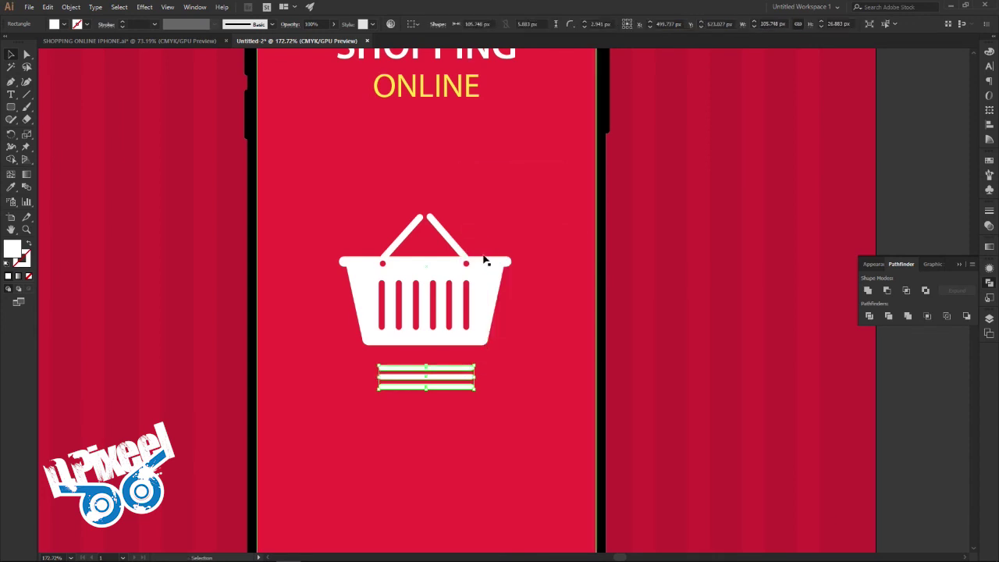
click(482, 310)
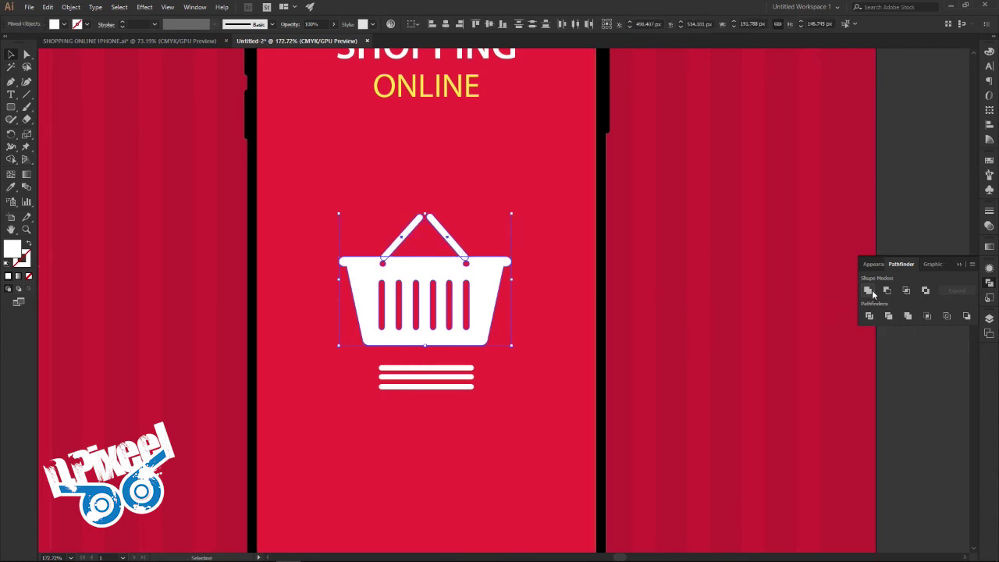
click(868, 291)
Step: Centre the lines horizontally under the basket and group basket and lines together
shift+click(427, 378)
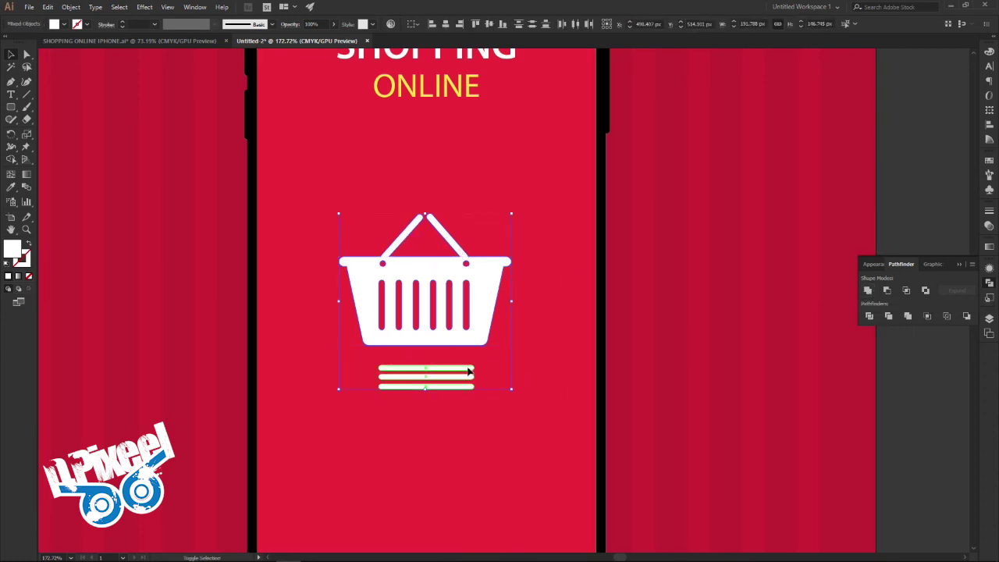
click(416, 26)
click(421, 43)
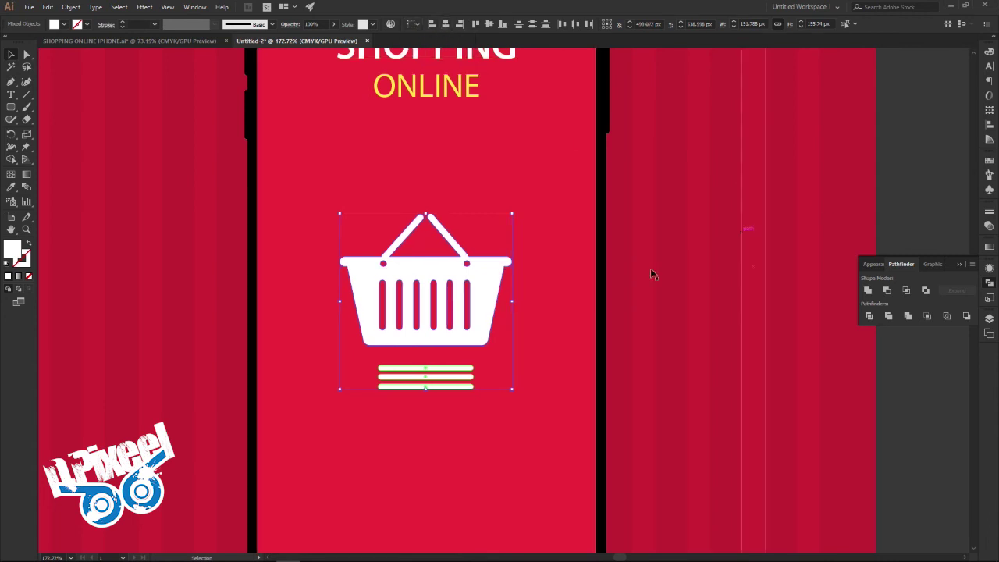
right_click(480, 303)
click(507, 365)
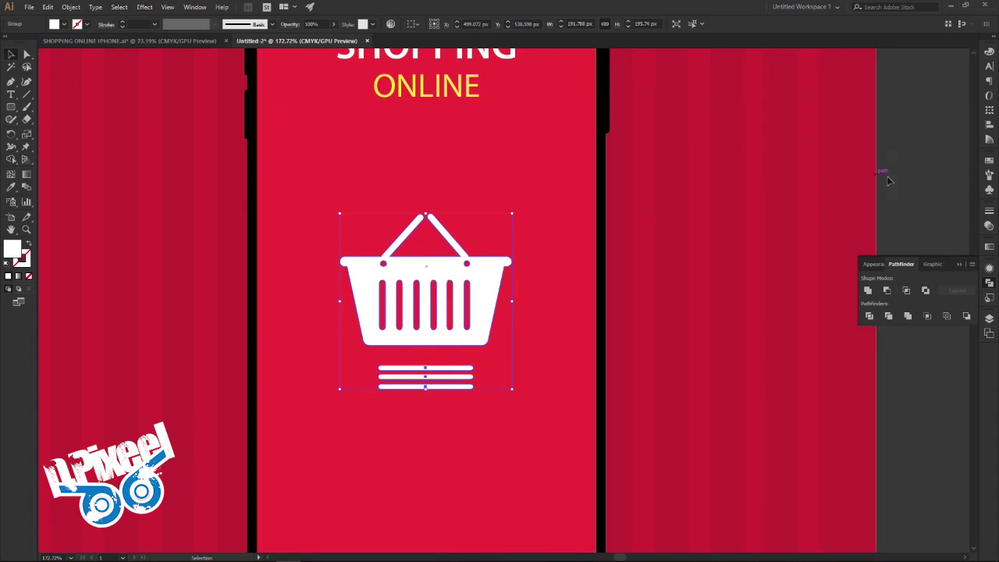
Step: Apply a Multiply drop shadow at 30% opacity, 0 px offsets and 3 px blur
click(146, 8)
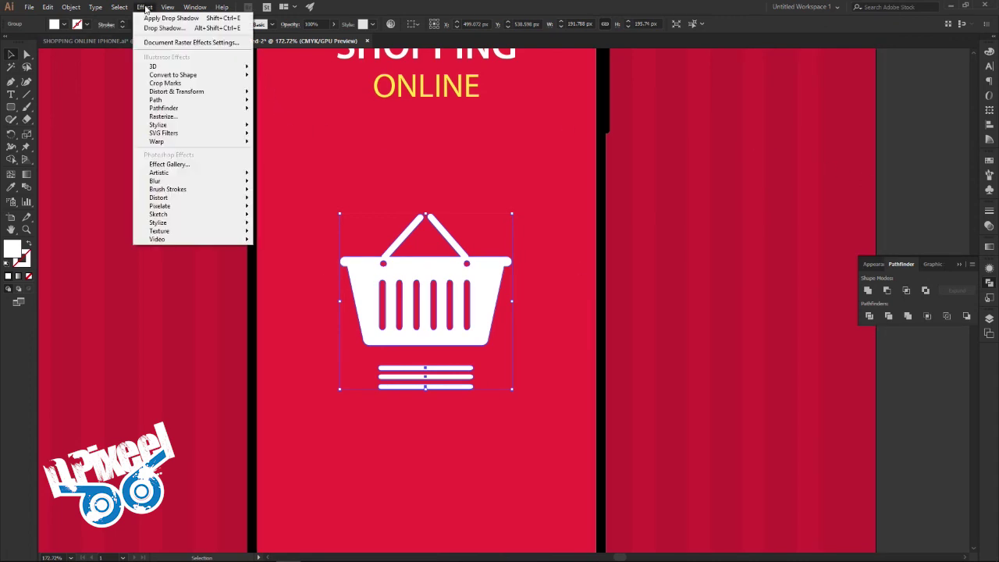
click(163, 28)
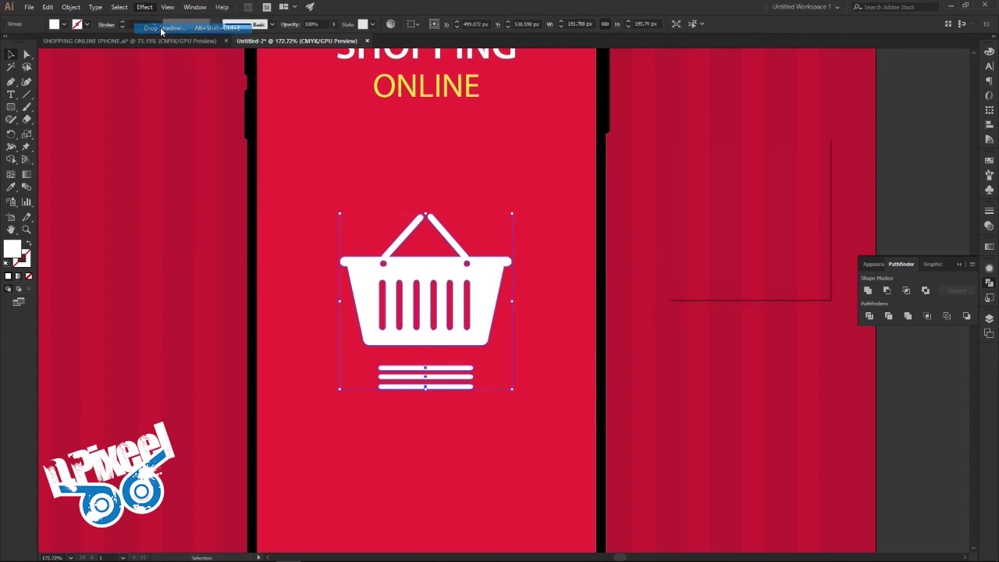
click(683, 273)
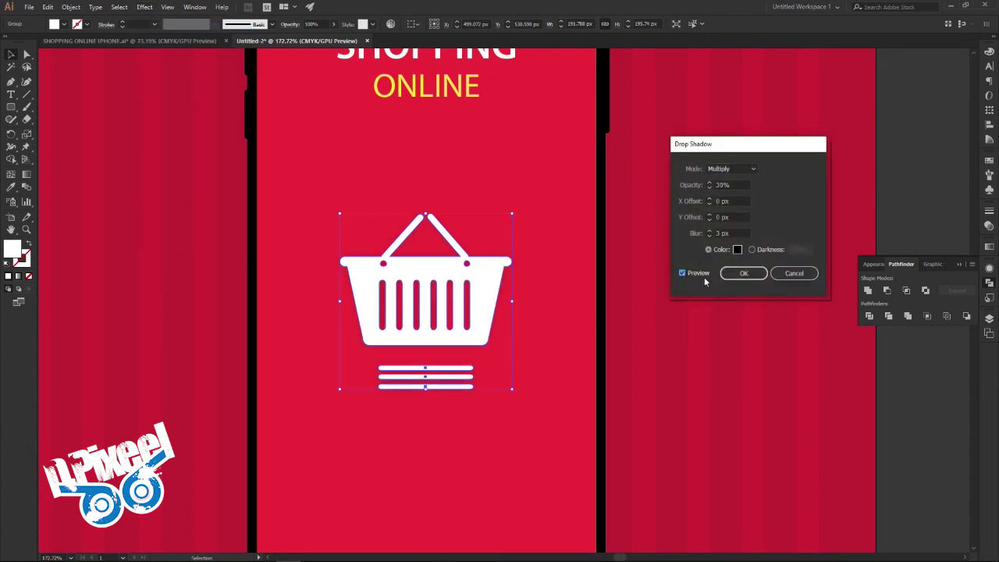
click(742, 274)
Step: Nudge the basket group slightly higher on the phone screen
key(z)
alt+click(443, 296)
drag(443, 297, 414, 298)
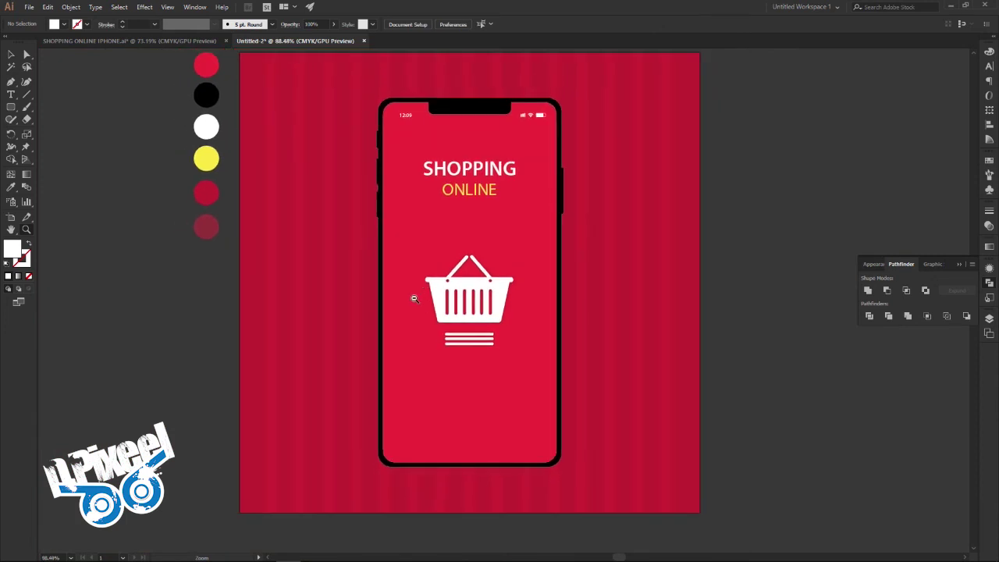
click(15, 56)
click(474, 337)
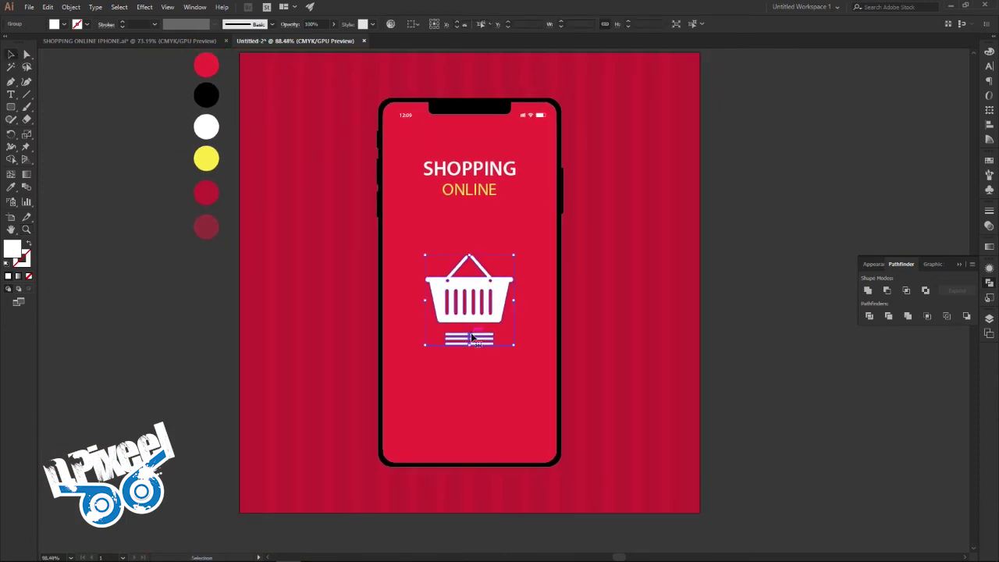
key(Up)
key(Up)
key(Up)
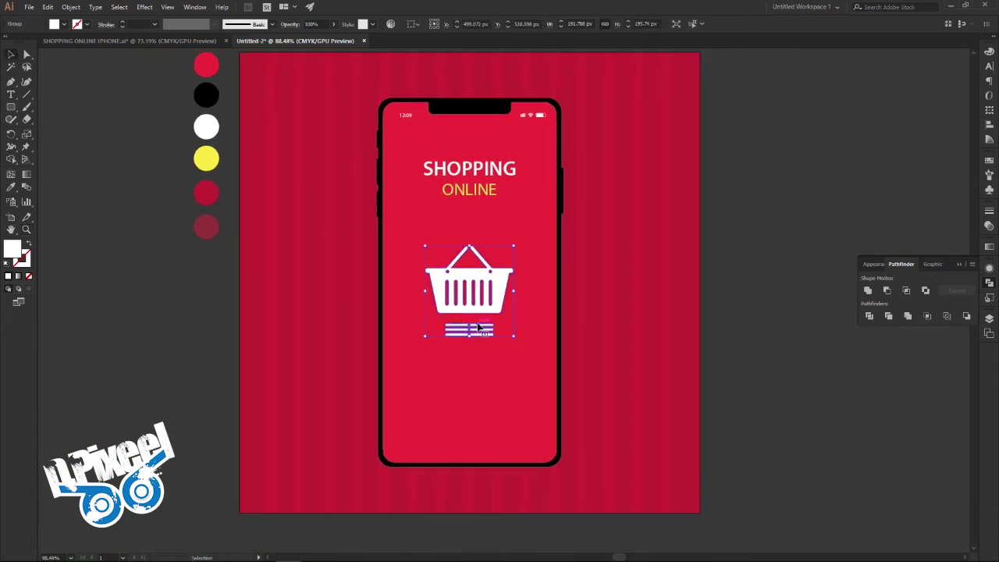
key(Up)
key(Up)
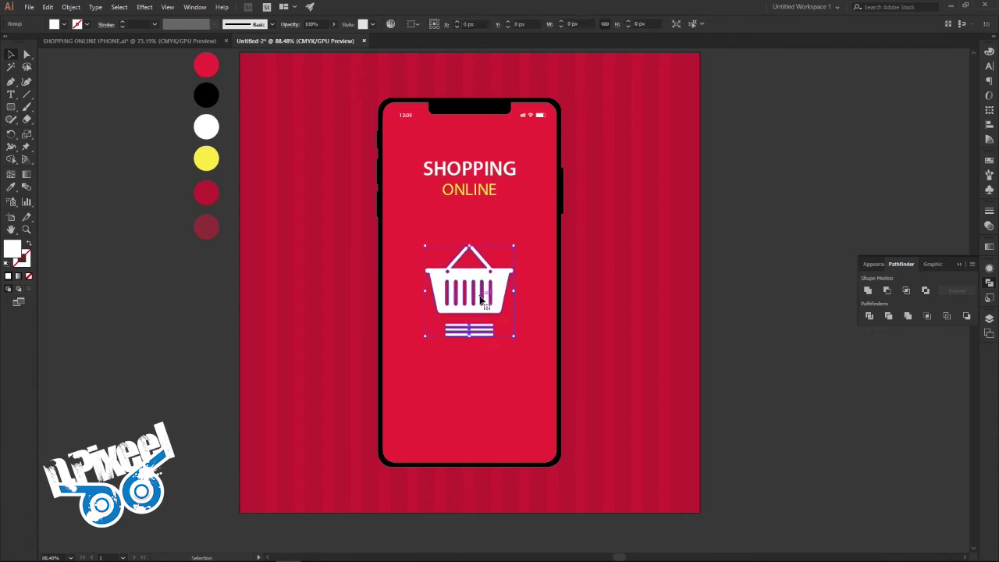
click(726, 285)
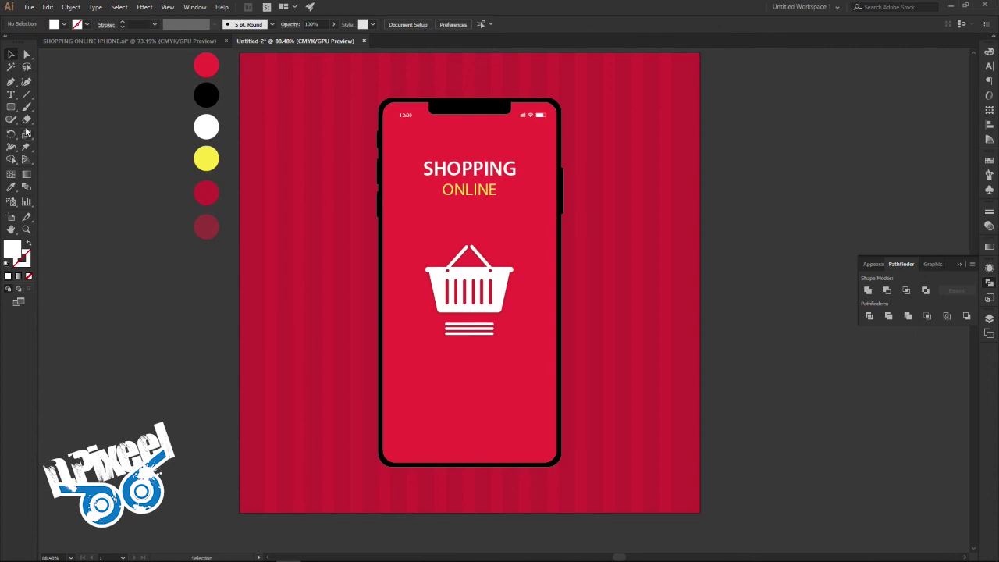
click(11, 188)
Step: Draw a yellow rounded-rectangle button near the bottom, centred horizontally on the artboard
click(209, 162)
click(10, 106)
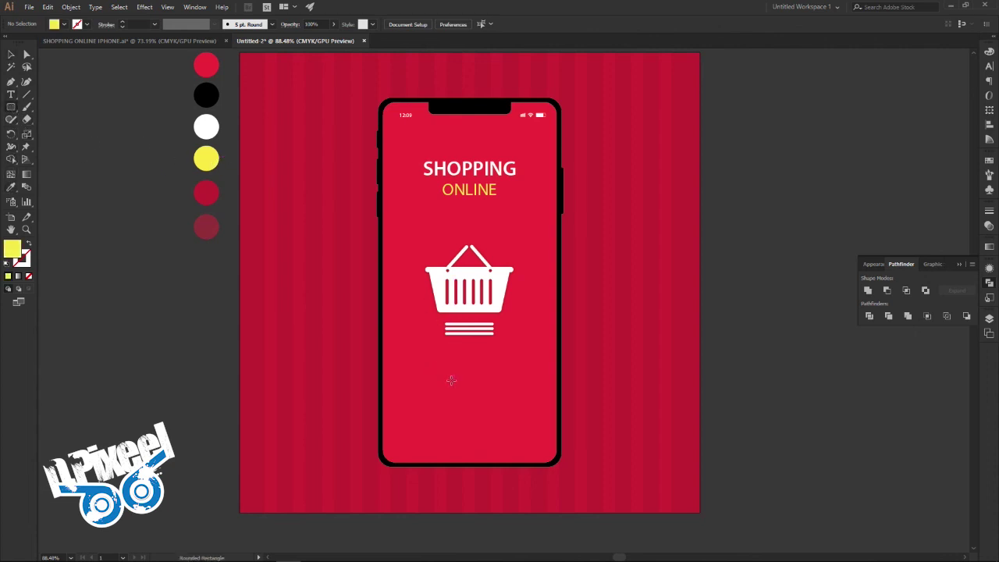
drag(443, 399, 512, 421)
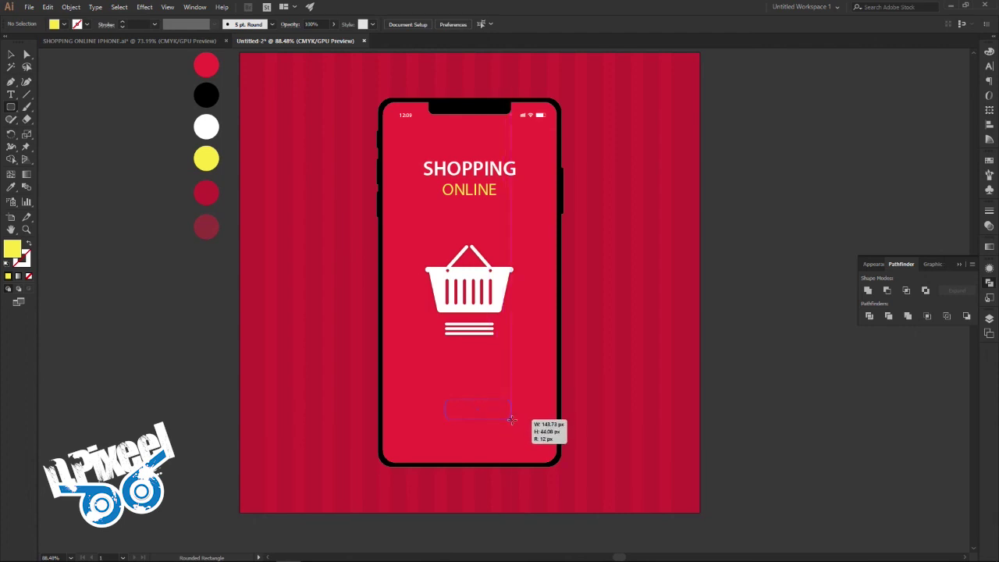
click(10, 54)
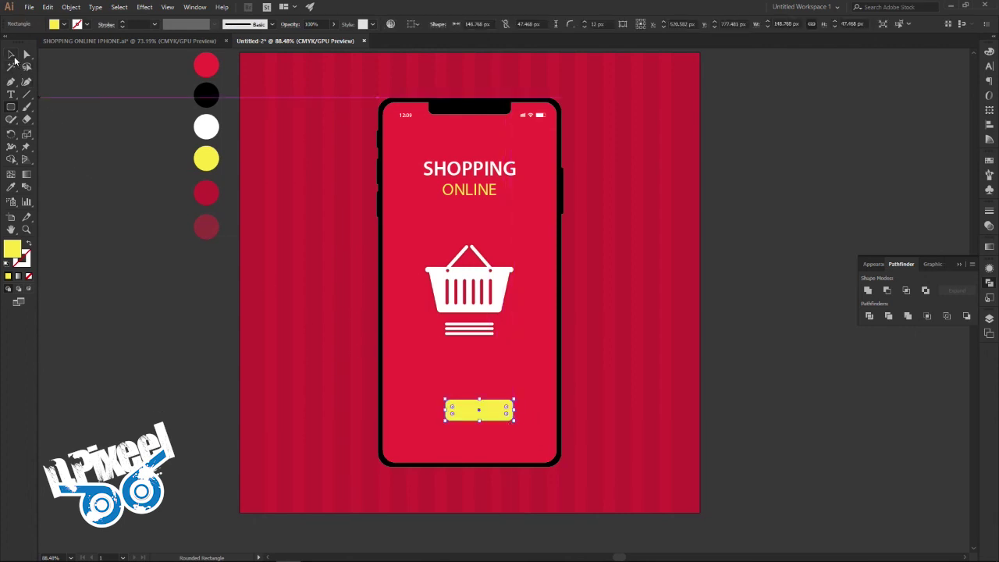
click(418, 25)
click(437, 60)
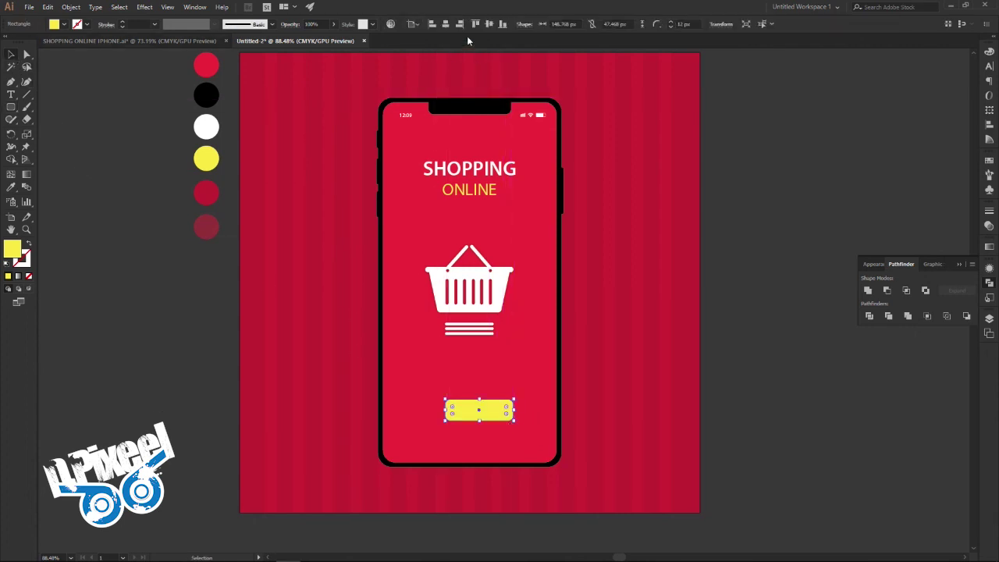
click(445, 25)
click(780, 235)
Step: Sample red as the fill and start a new text object beside the artboard
click(11, 95)
click(11, 186)
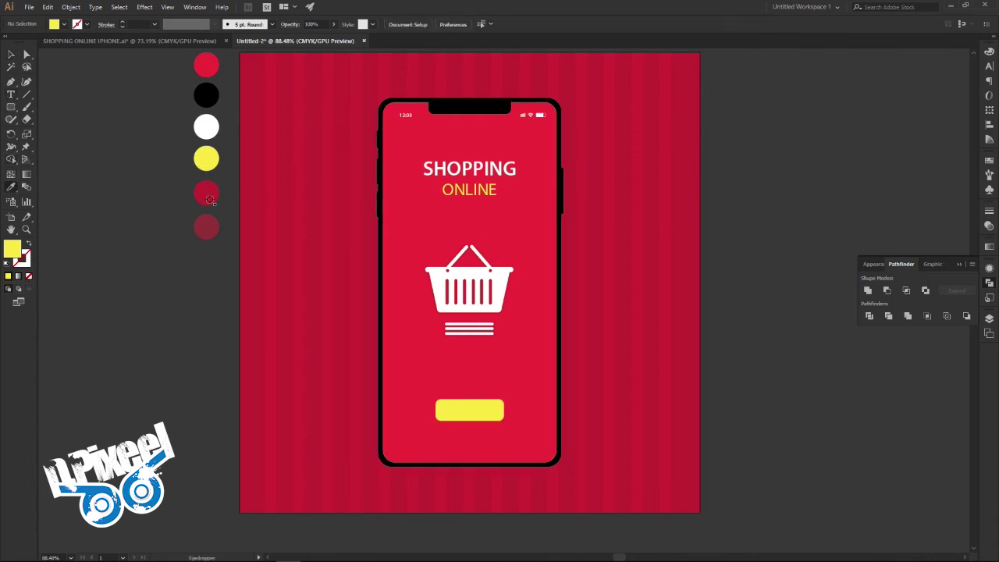
click(205, 67)
click(10, 95)
click(740, 417)
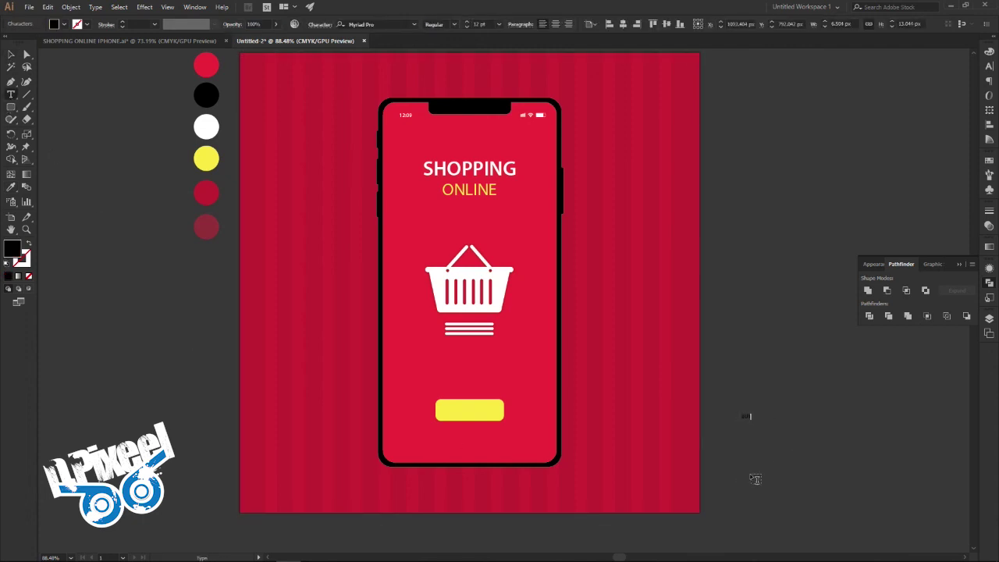
Step: Enlarge the BUY text and colour it red
click(12, 56)
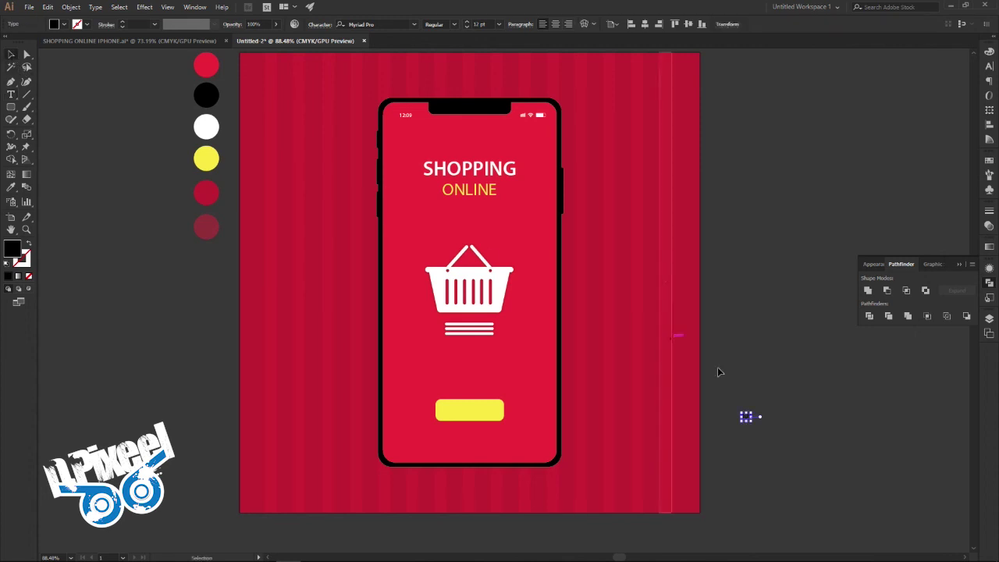
drag(755, 421, 781, 442)
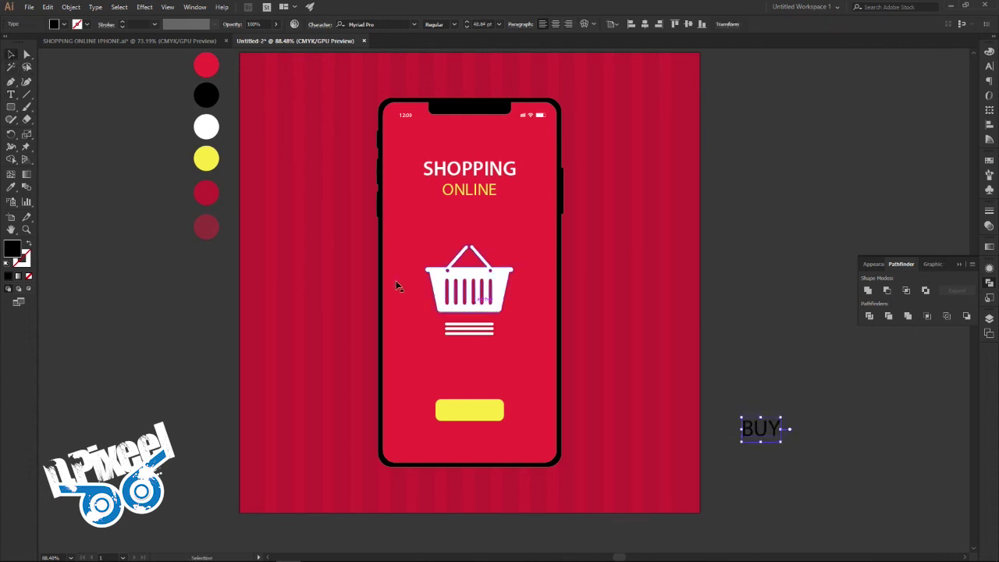
click(11, 186)
click(206, 69)
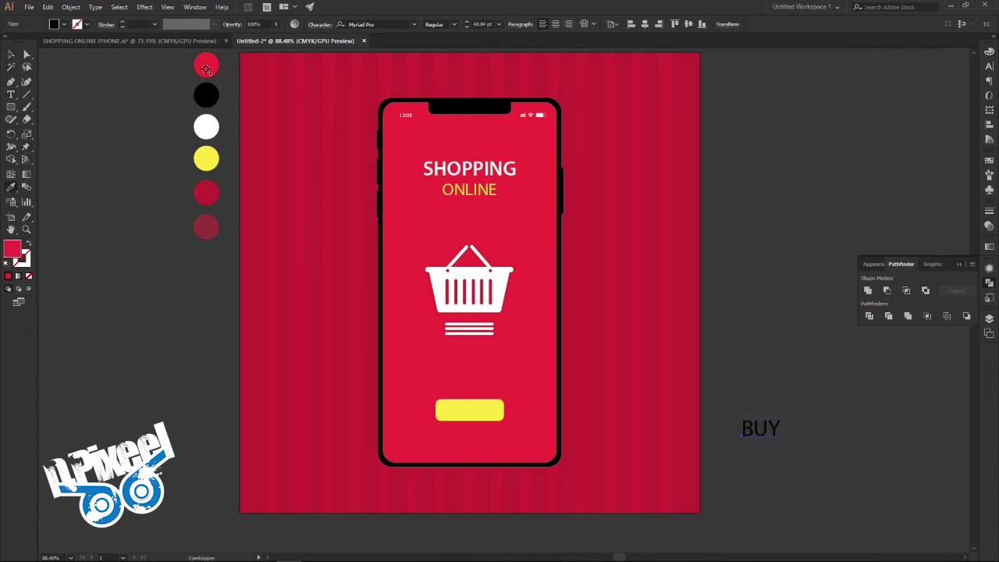
click(11, 55)
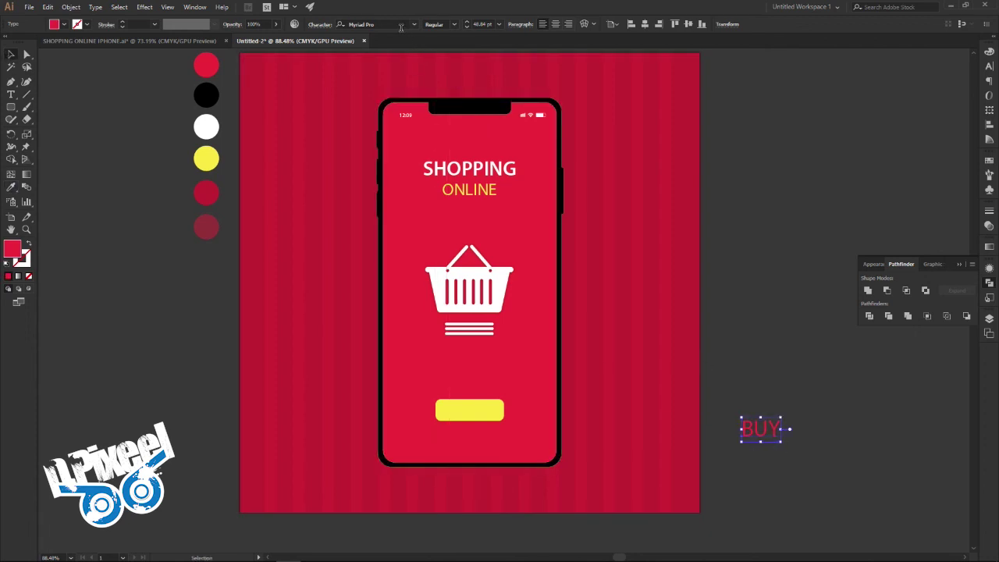
Step: Make BUY Semibold and place it on the yellow button, scaled to fit
click(453, 25)
click(460, 102)
drag(776, 430, 493, 410)
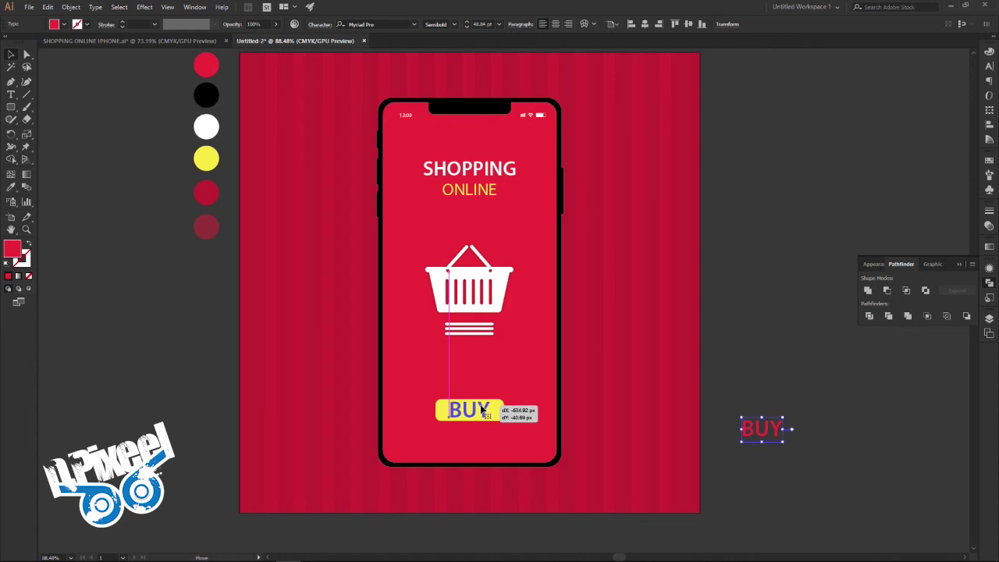
drag(491, 400, 632, 434)
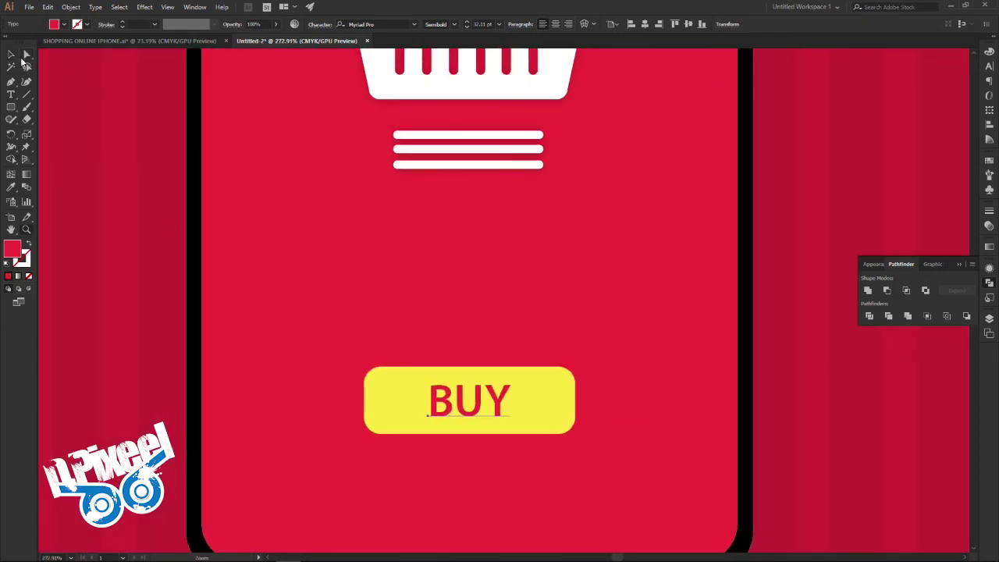
Step: Enlarge the BUY text slightly and centre it vertically on the button, aligned to selection
click(11, 53)
drag(511, 379, 517, 380)
shift+click(542, 401)
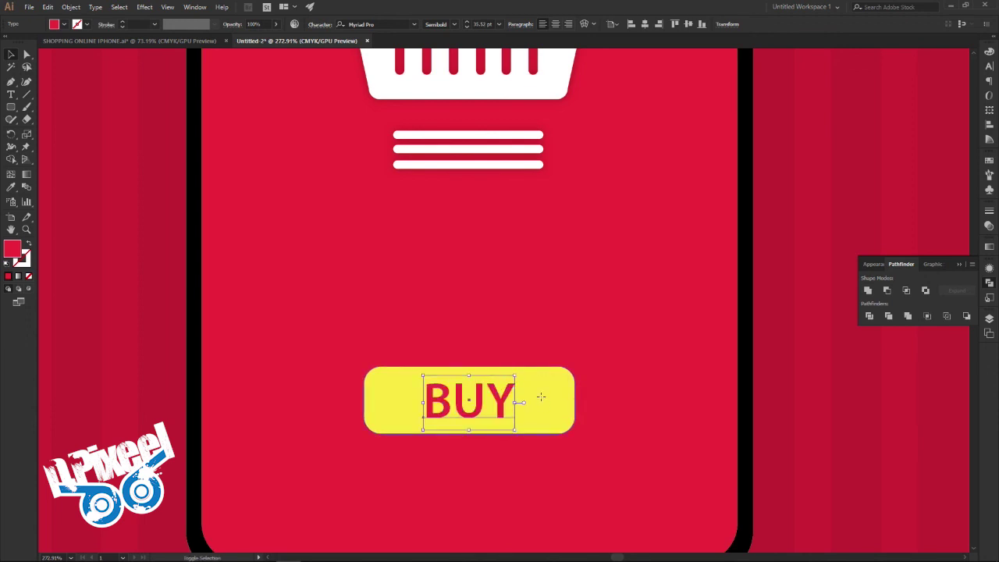
click(315, 24)
click(343, 29)
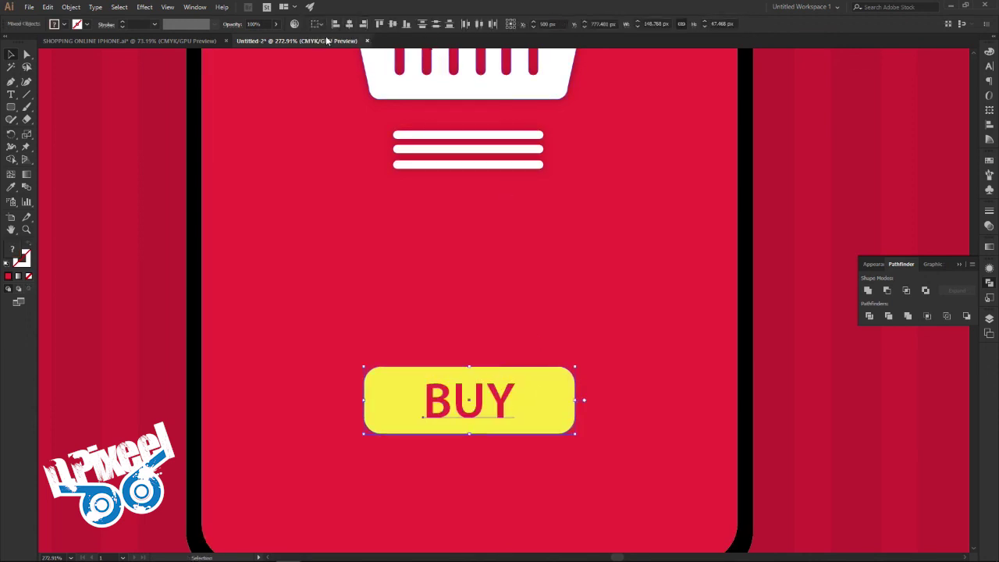
click(393, 25)
Step: Zoom out to the whole artboard and switch to the SHOPPING ONLINE IPHONE.ai document
click(513, 357)
click(468, 400)
click(502, 320)
click(524, 393)
shift+click(503, 400)
click(510, 355)
scroll(537, 339, down, 3)
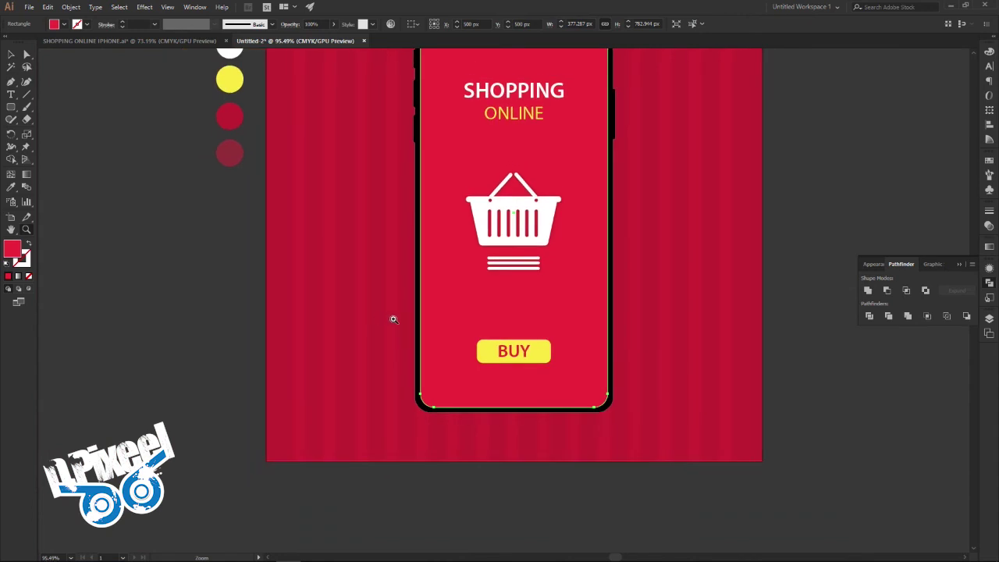
scroll(379, 317, down, 2)
scroll(427, 326, down, 1)
click(689, 336)
click(186, 38)
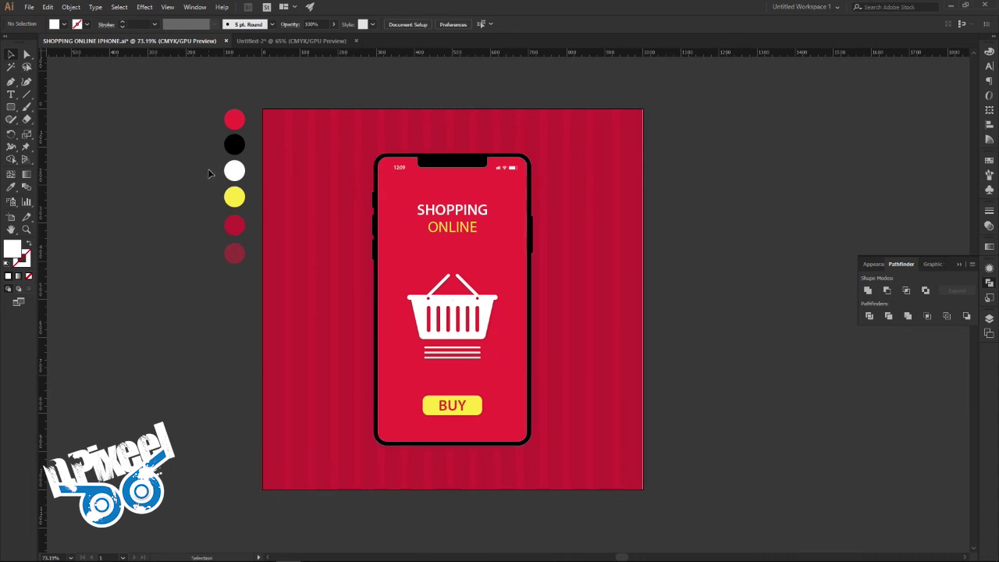
Step: Return to Untitled-2 and zoom in on the phone artwork
click(247, 41)
key(z)
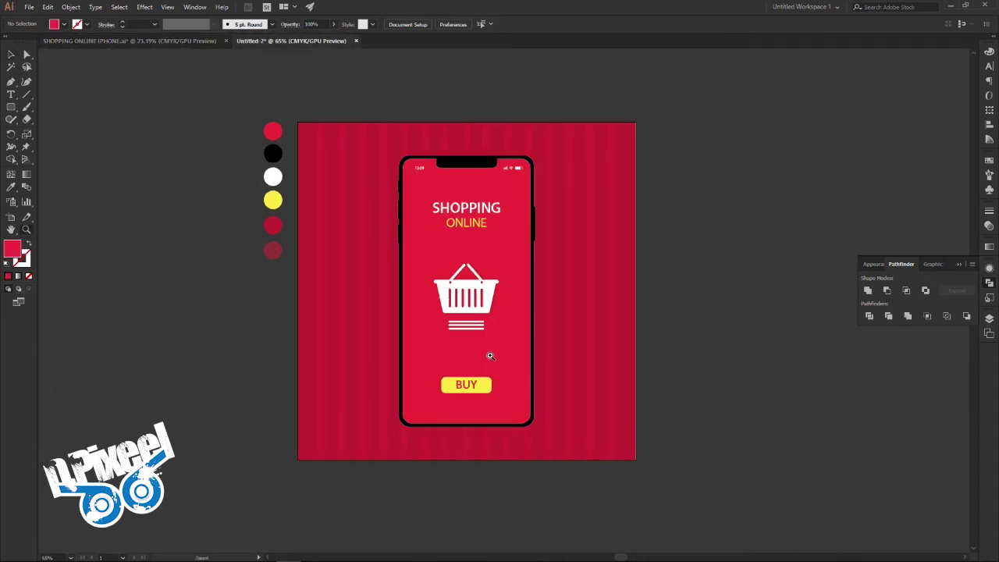
drag(481, 351, 537, 366)
key(v)
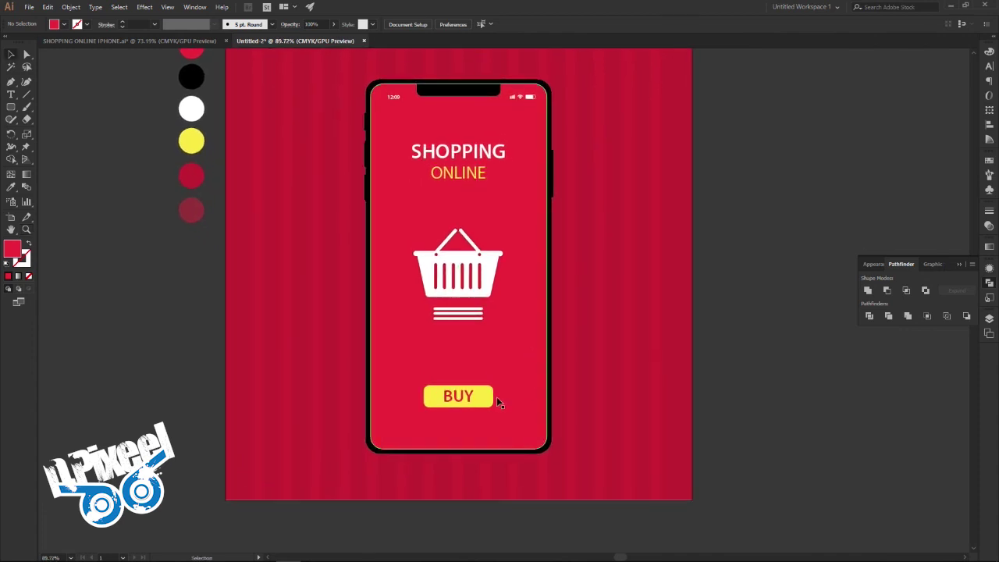
scroll(534, 355, up, 2)
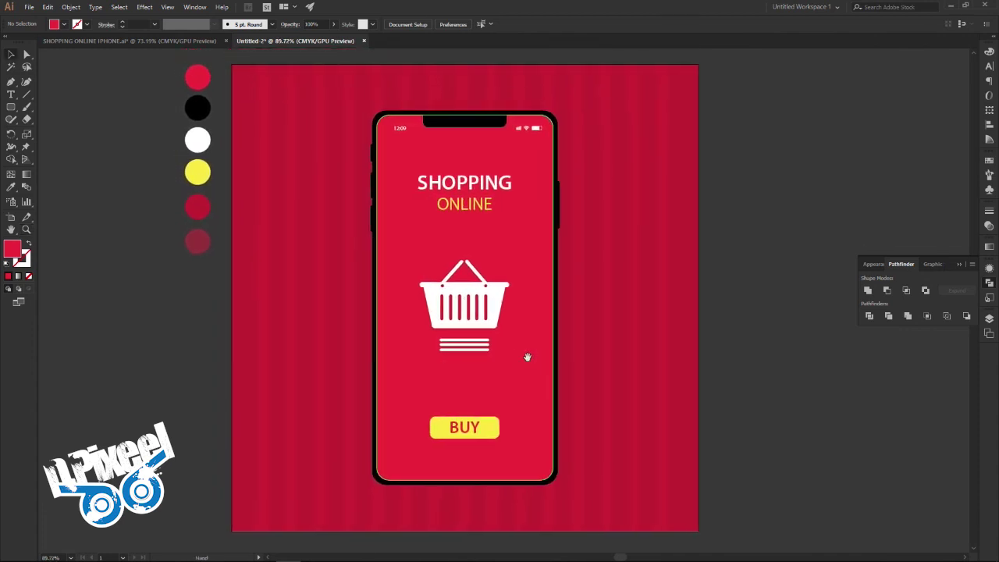
Step: Compare against SHOPPING ONLINE IPHONE.ai, then come back and select the yellow BUY button
click(98, 40)
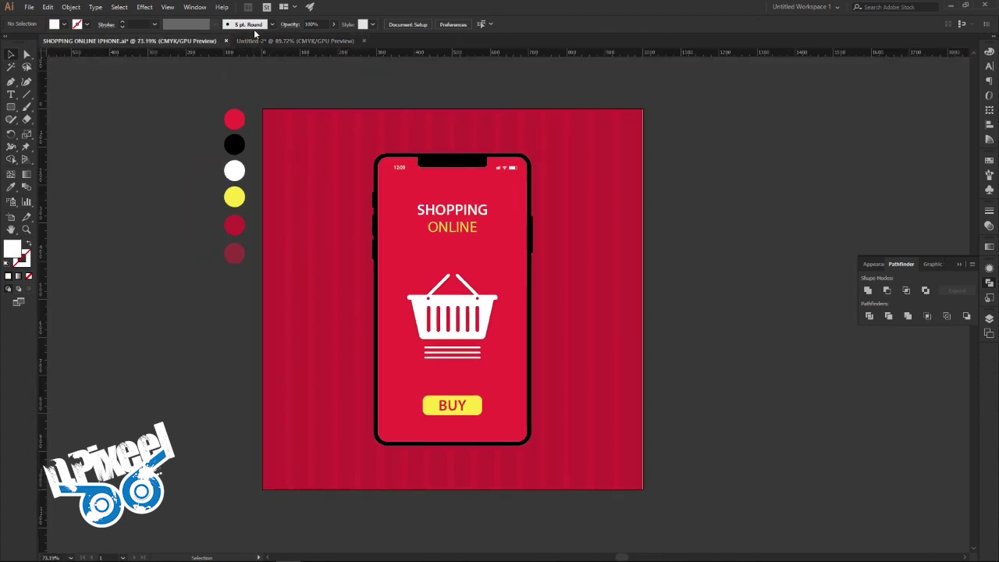
click(273, 42)
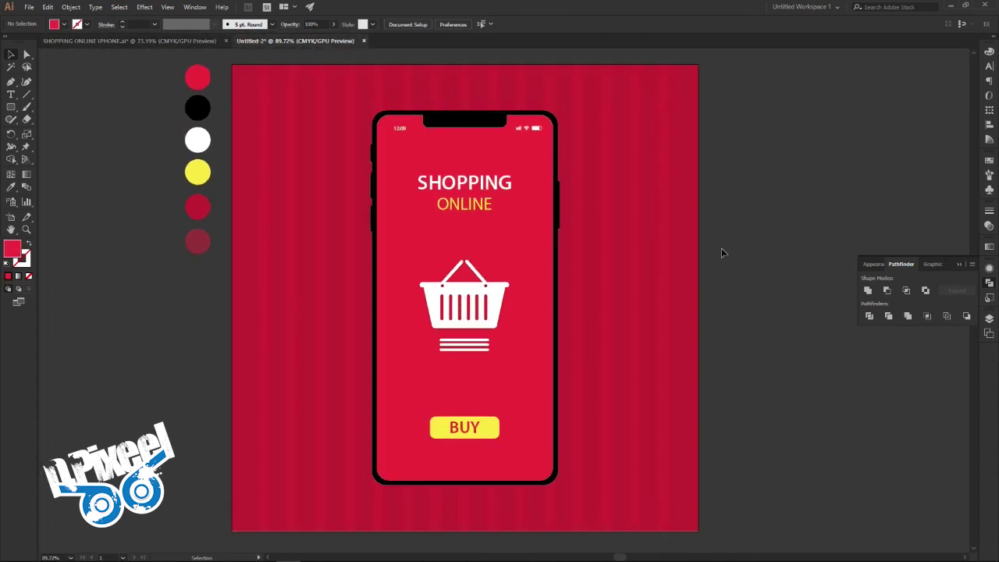
click(469, 436)
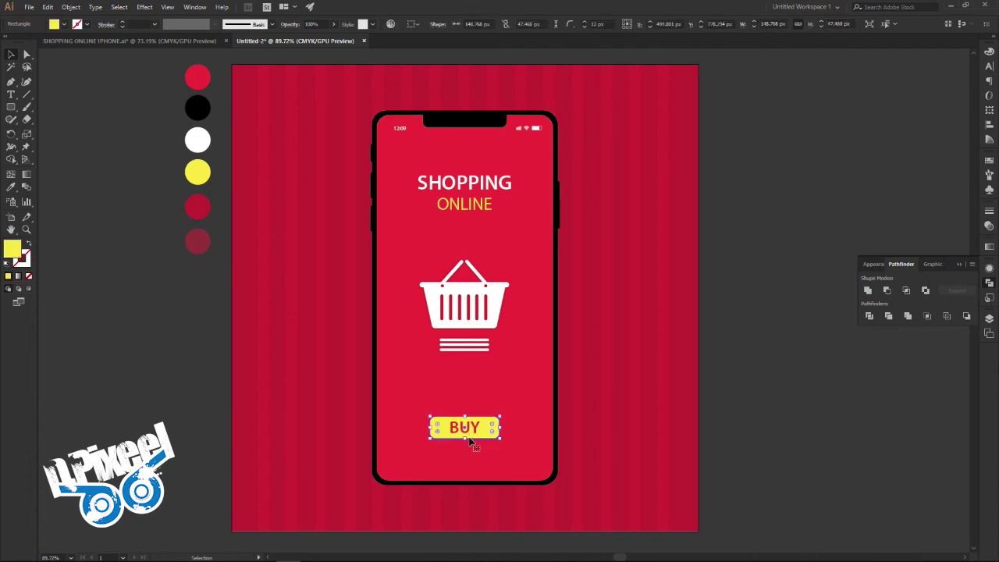
right_click(468, 436)
Step: Group the BUY text with its yellow button and apply a drop shadow to the group
click(509, 341)
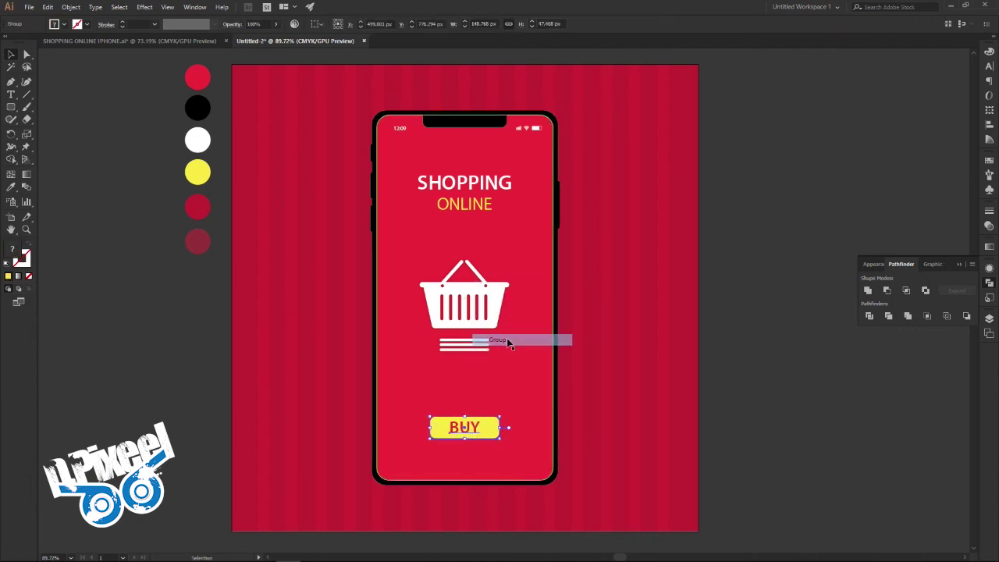
click(145, 7)
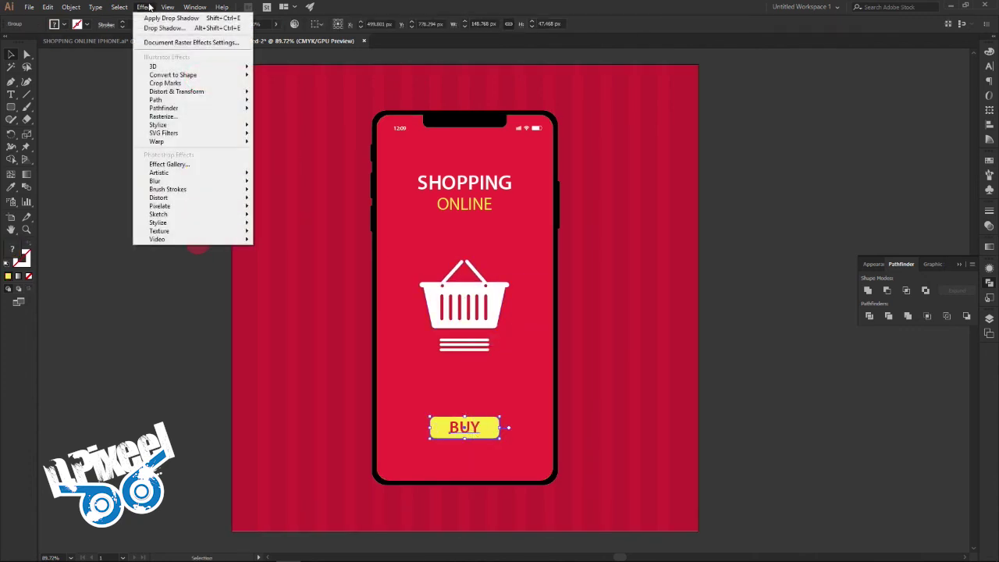
click(189, 18)
click(791, 393)
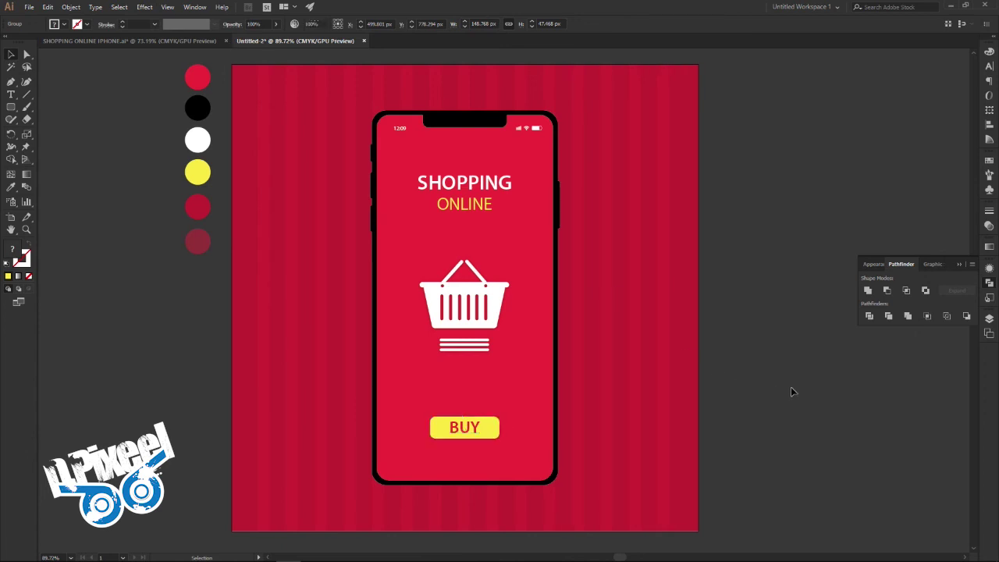
Step: Narrow the yellow button rectangle to about 137 px inside the group, then zoom out slightly
double_click(496, 429)
drag(502, 428, 494, 428)
click(476, 430)
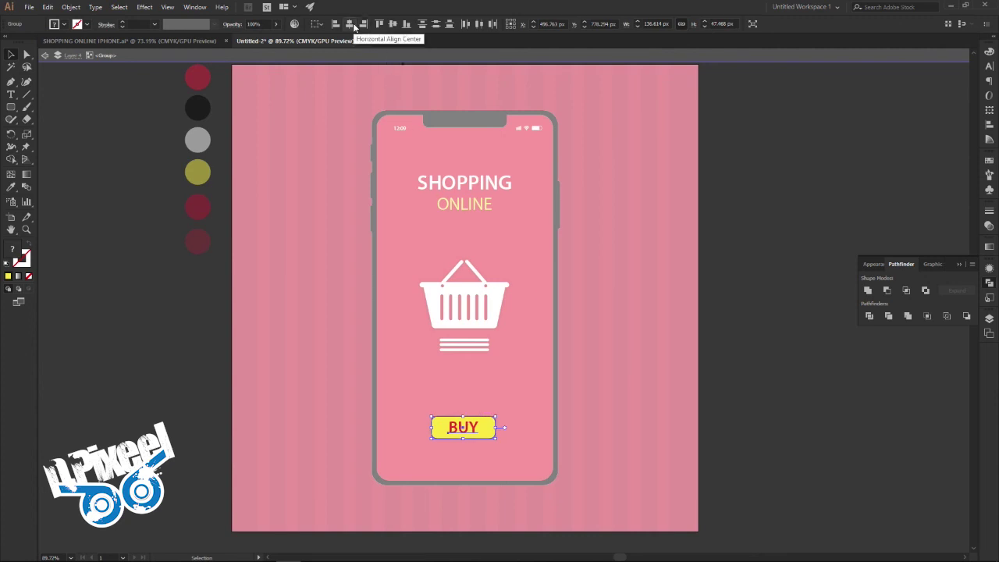
double_click(827, 382)
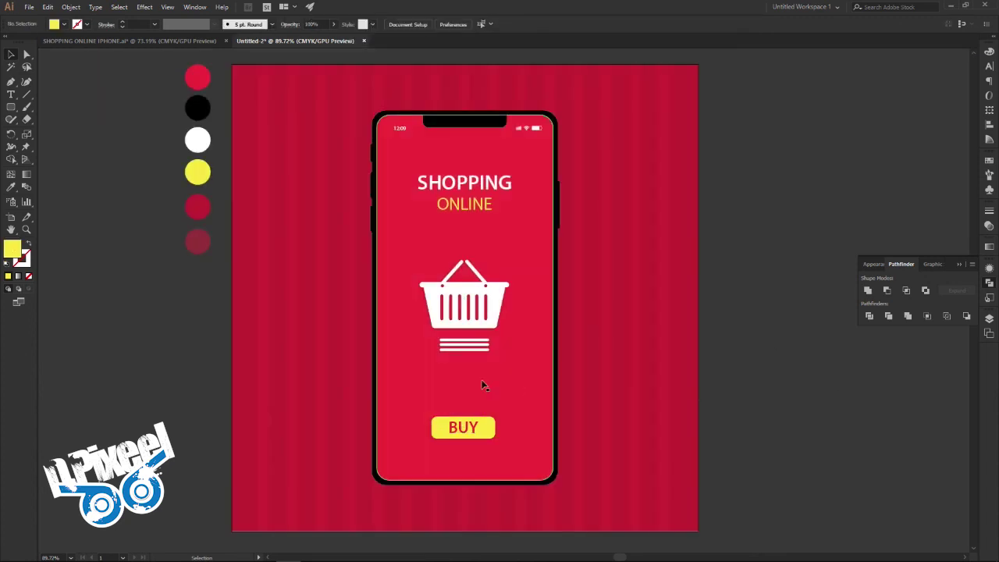
key(z)
drag(560, 343, 547, 341)
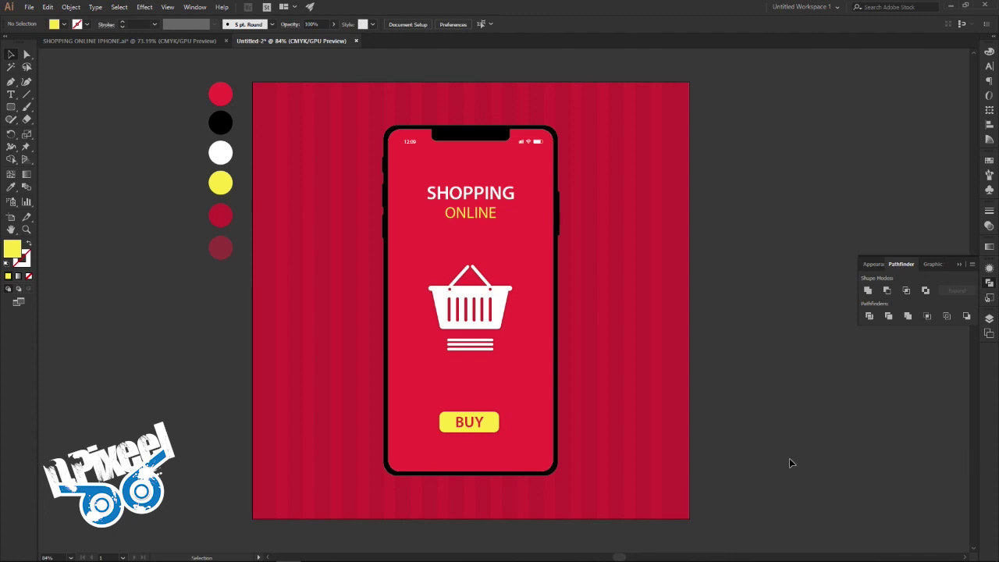
click(173, 38)
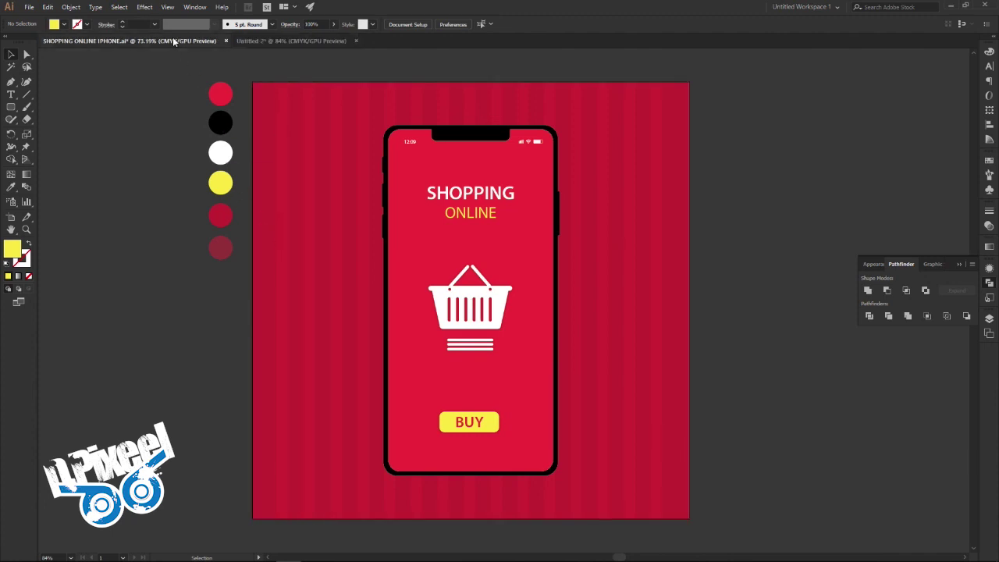
scroll(436, 324, up, 2)
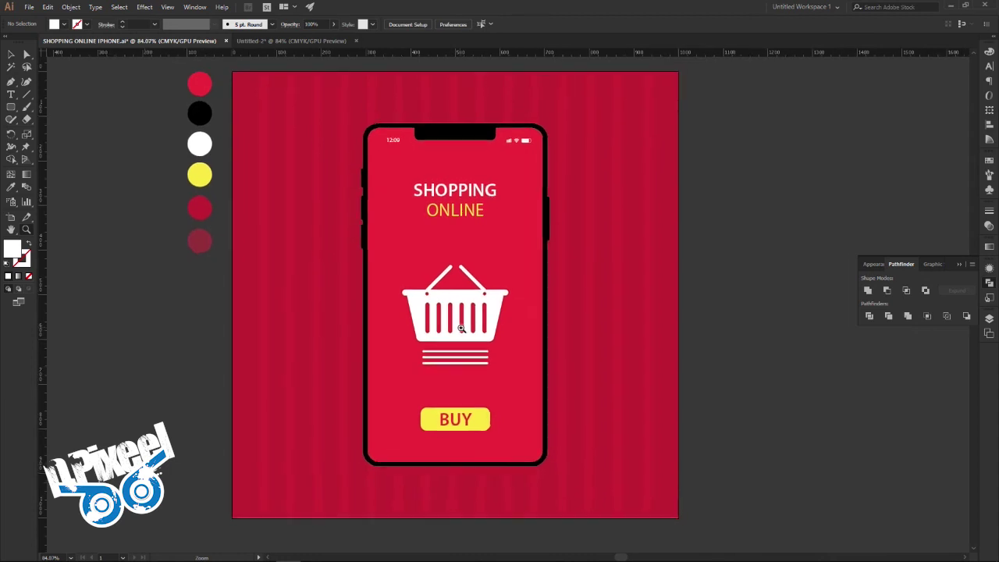
drag(467, 326, 475, 341)
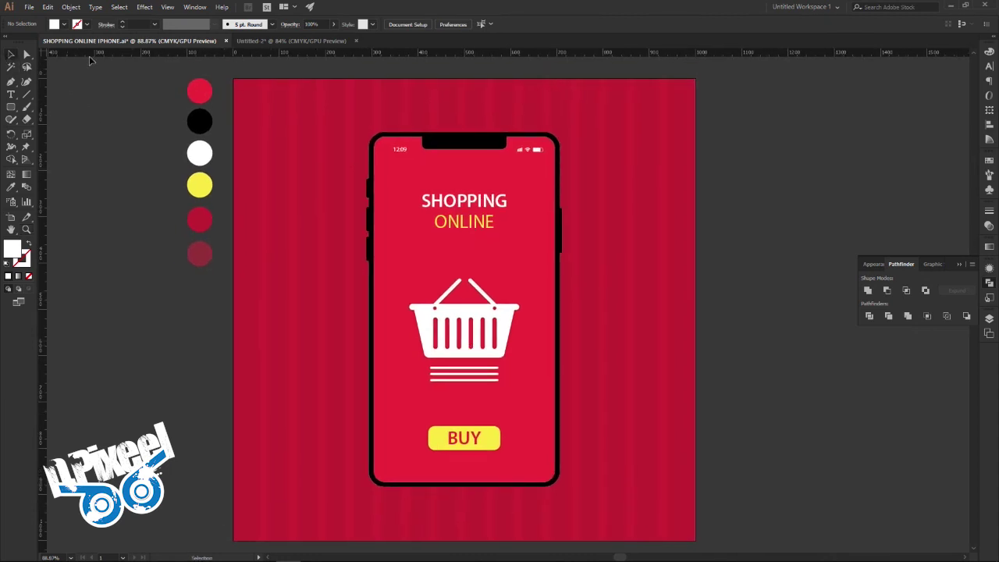
click(252, 41)
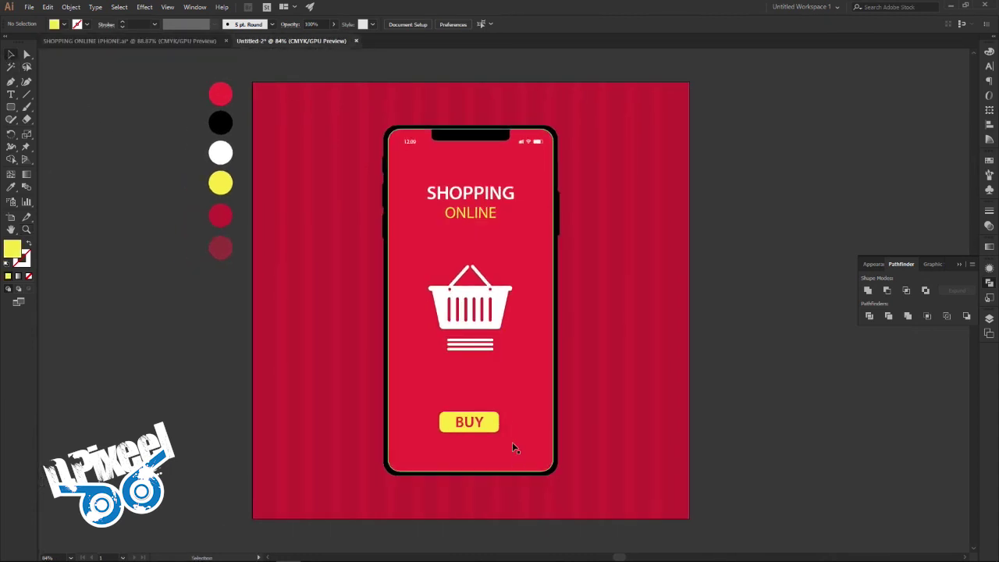
click(488, 344)
Step: Enlarge the basket icon and centre it horizontally relative to the artboard
drag(515, 351, 517, 356)
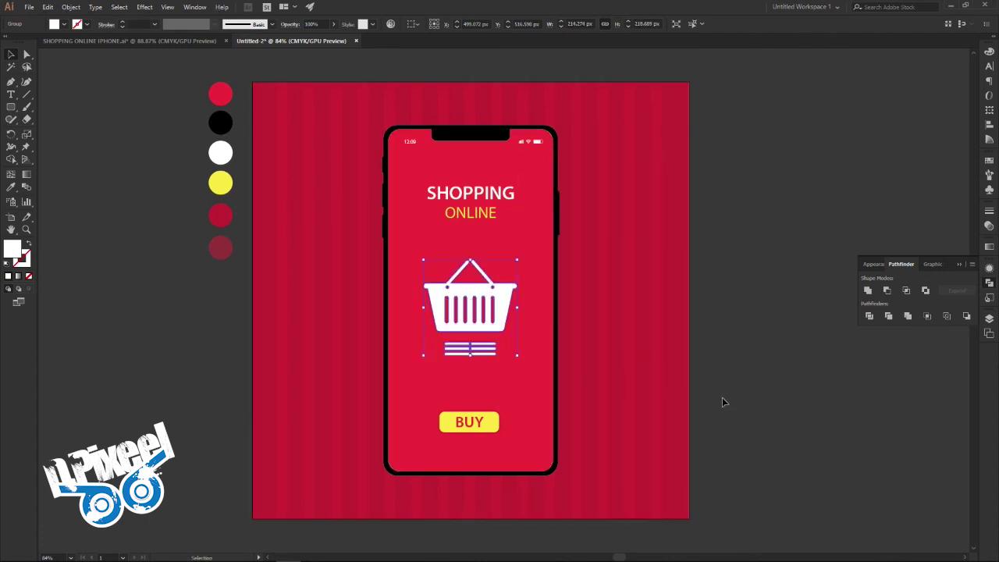
click(414, 24)
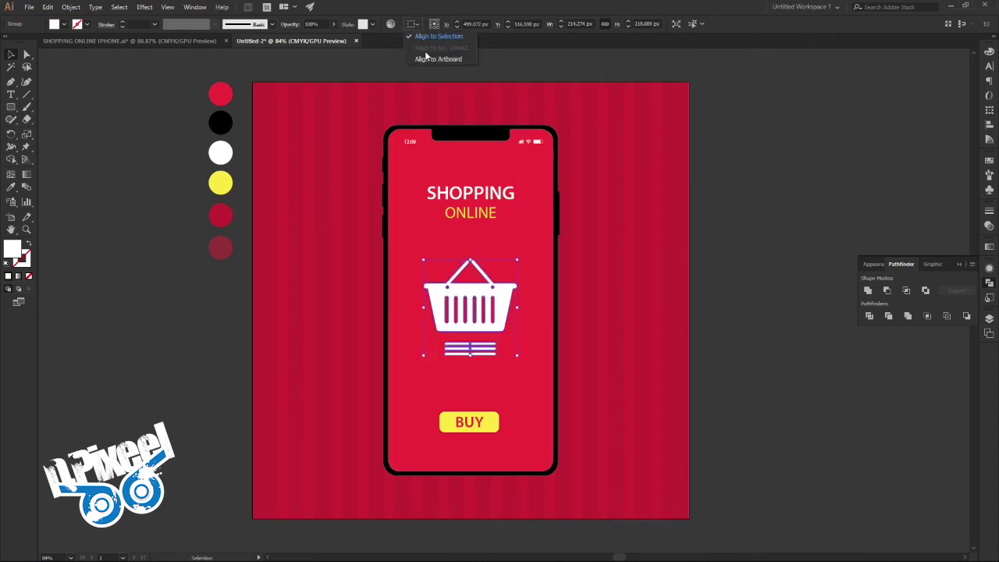
click(433, 53)
click(446, 24)
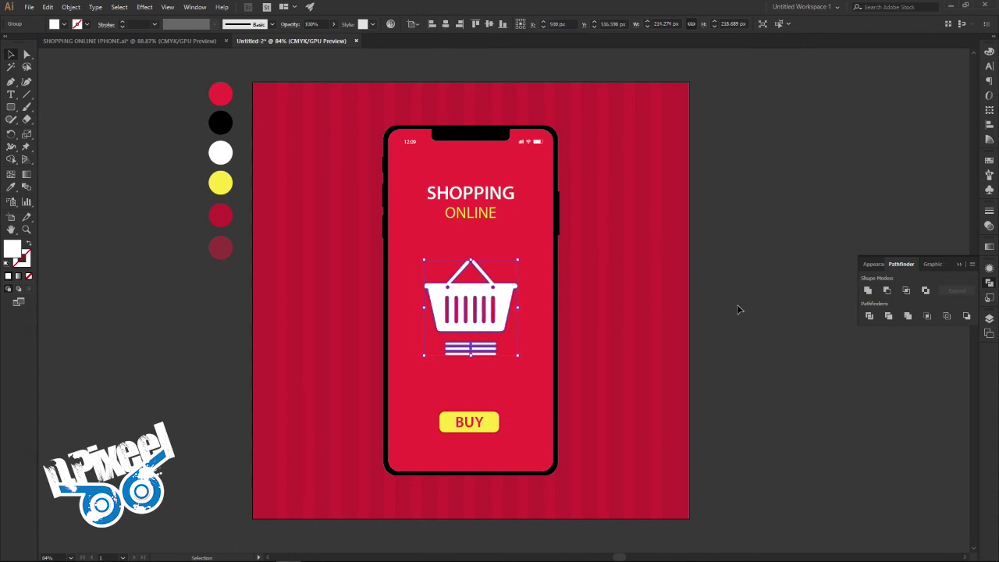
click(740, 309)
Step: Check the SHOPPING ONLINE IPHONE.ai reference, then move both left side buttons slightly lower
click(157, 43)
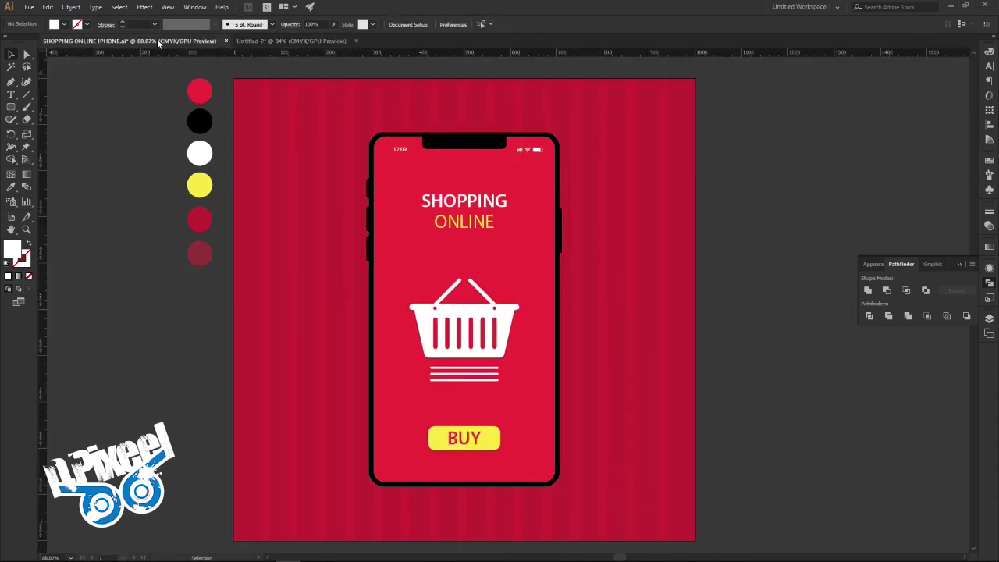
click(303, 40)
click(250, 41)
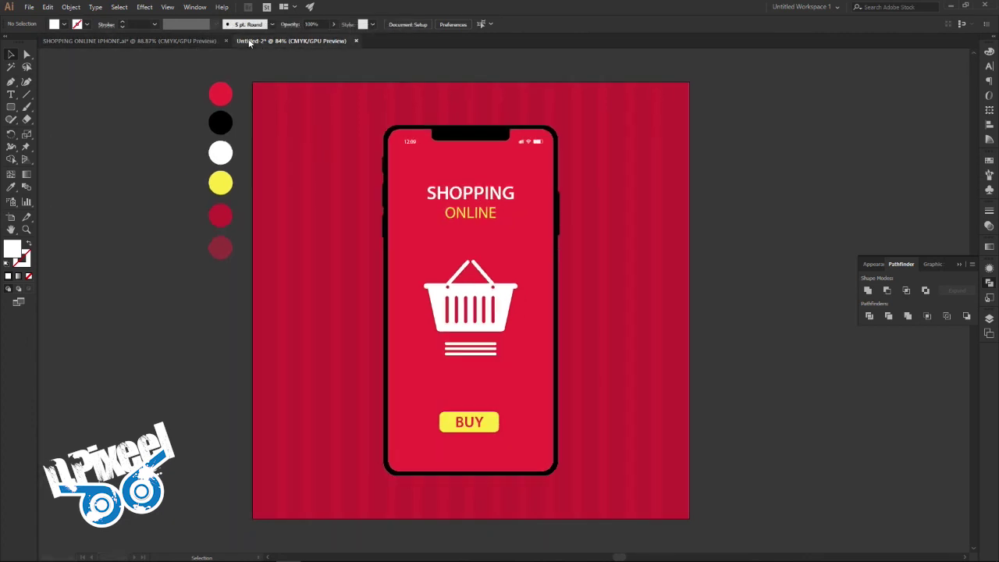
click(384, 187)
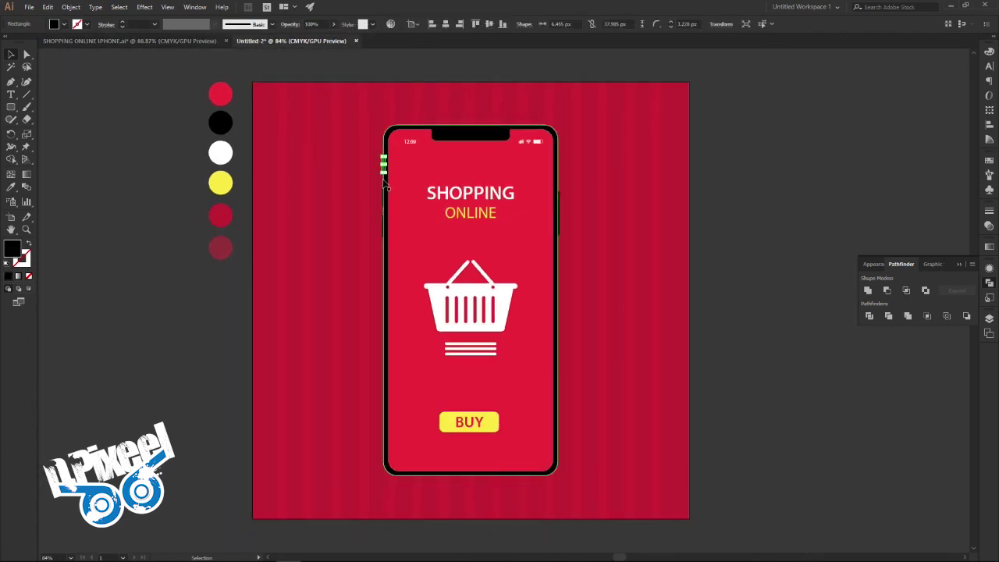
shift+click(383, 224)
drag(383, 224, 384, 227)
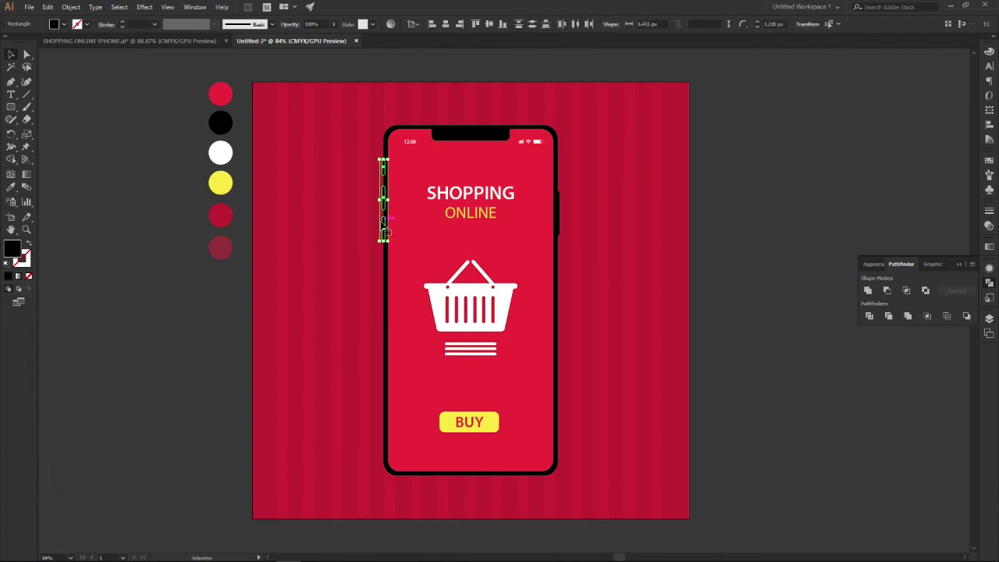
click(743, 266)
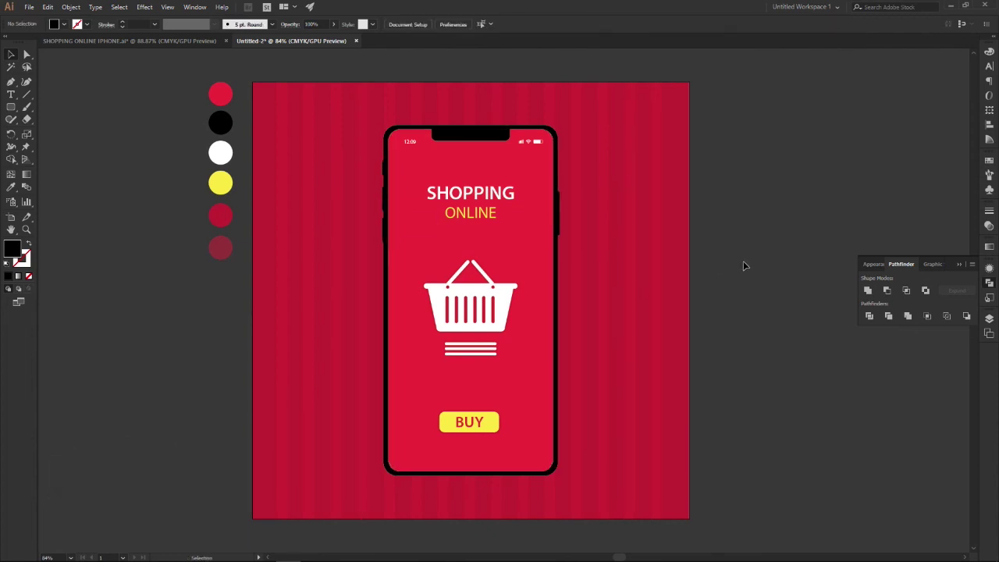